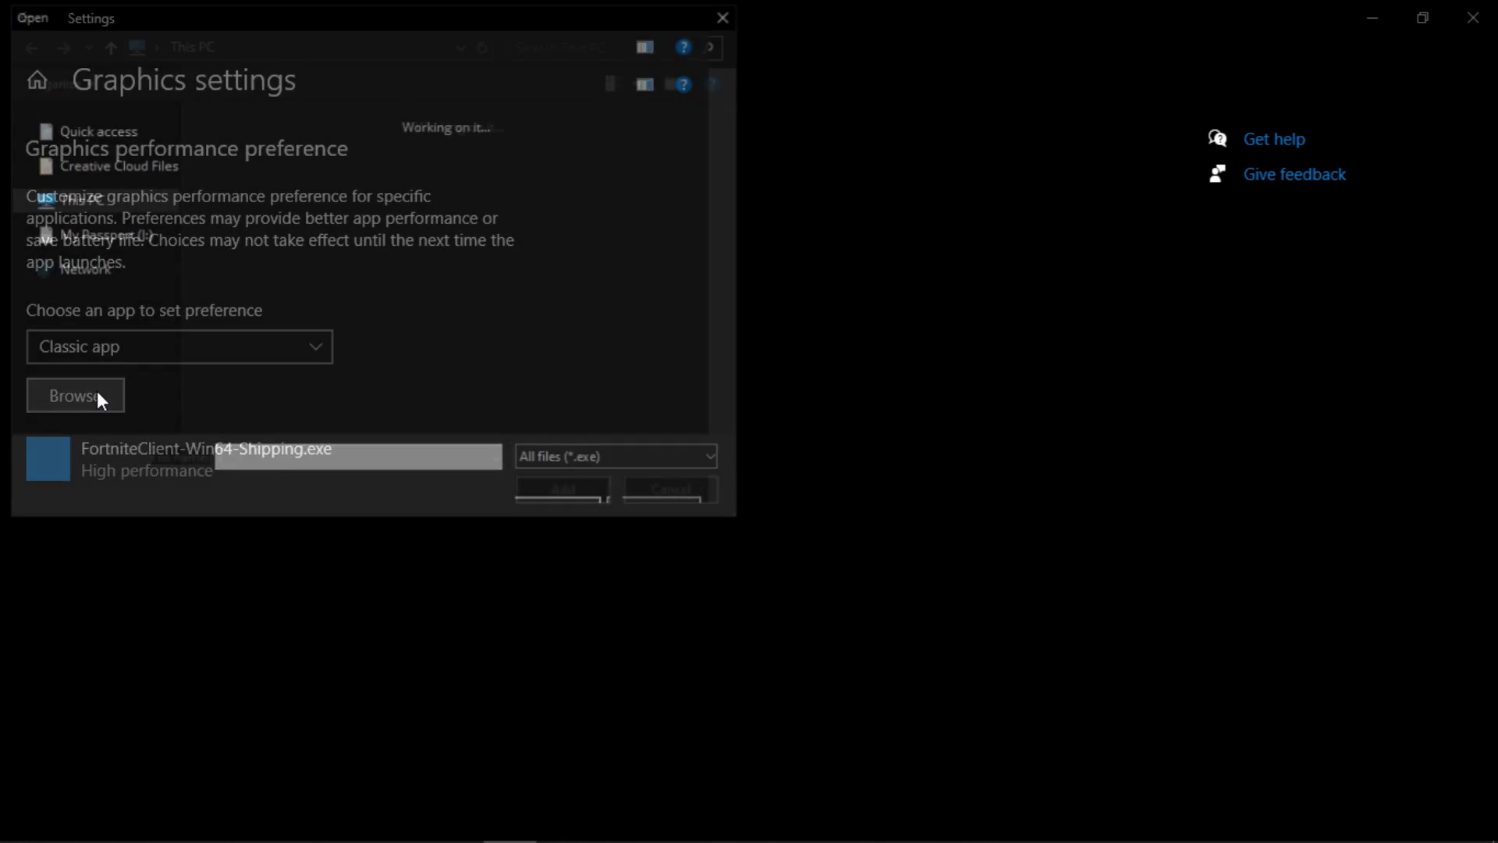
Locate the Grand Theft Auto V folder through its desktop shortcut and add GTA5.exe to the graphics preference list
left_click(75, 178)
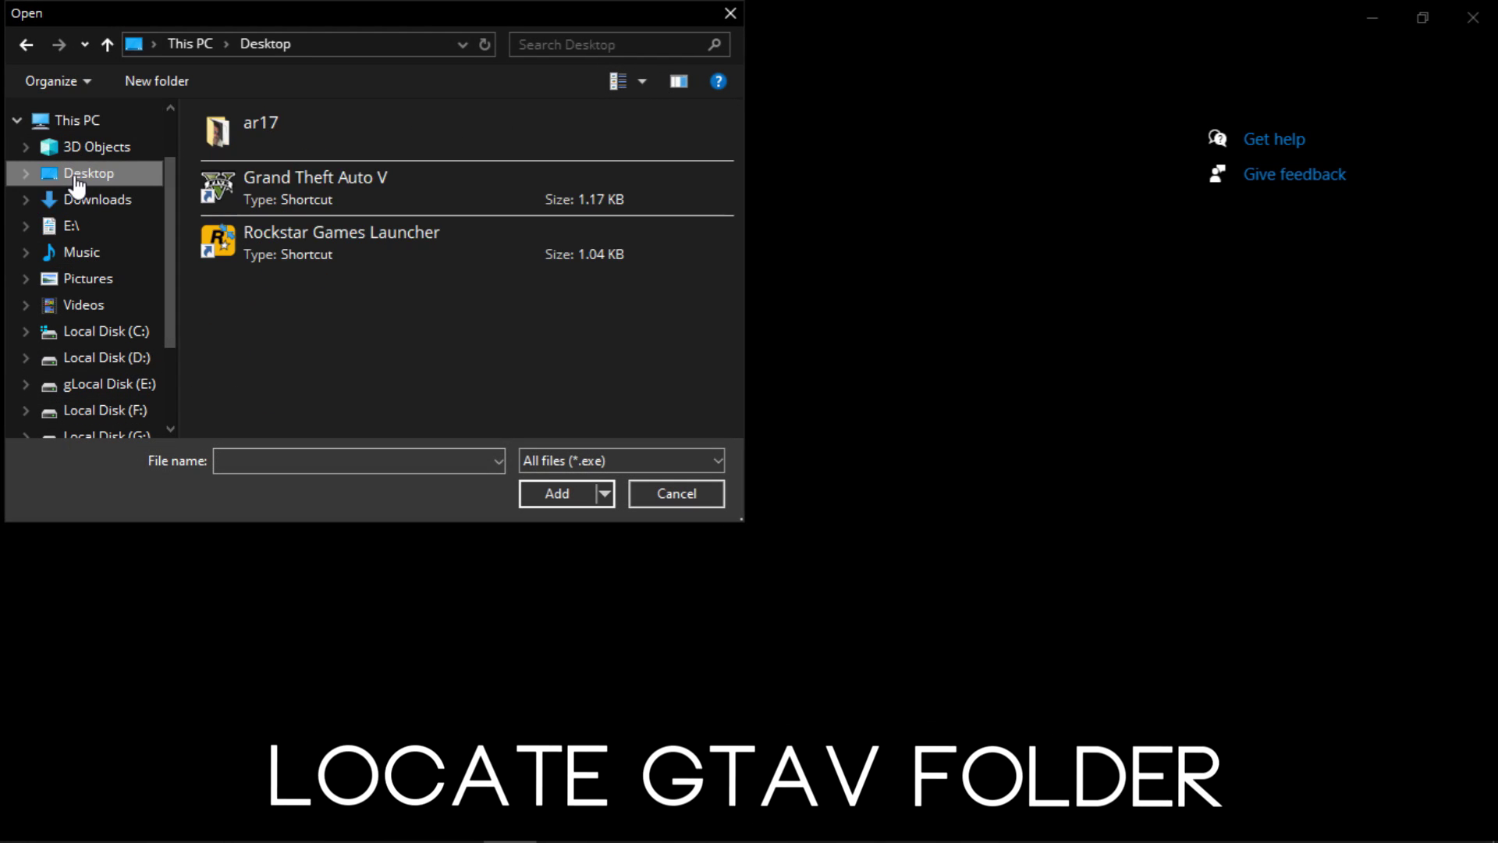
left_click(273, 191)
right_click(293, 190)
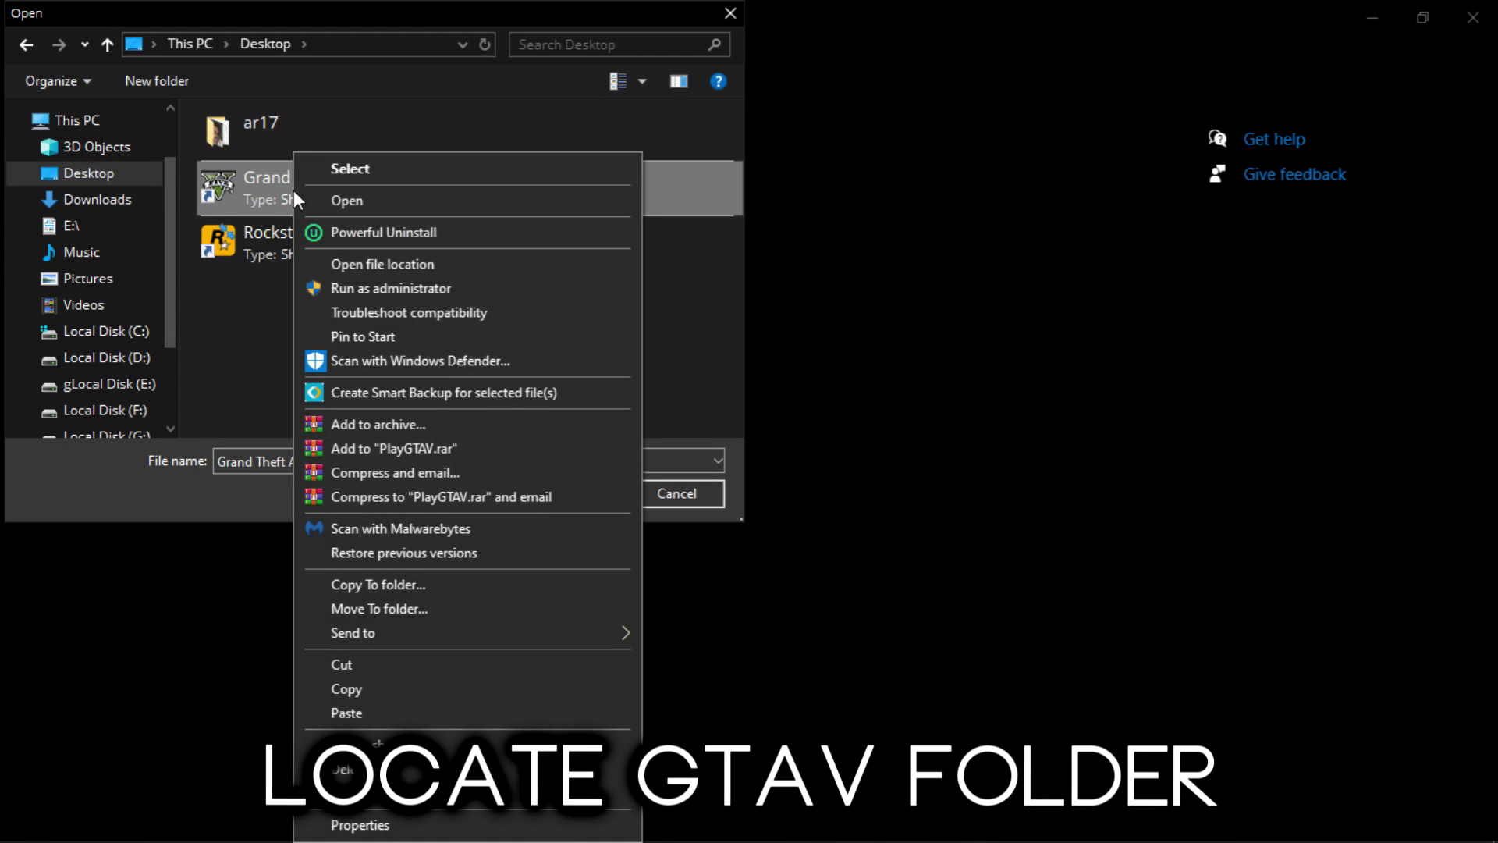
left_click(378, 263)
left_click(275, 265)
mouse_move(381, 432)
left_mouse_down()
mouse_move(534, 431)
mouse_move(401, 438)
left_mouse_up()
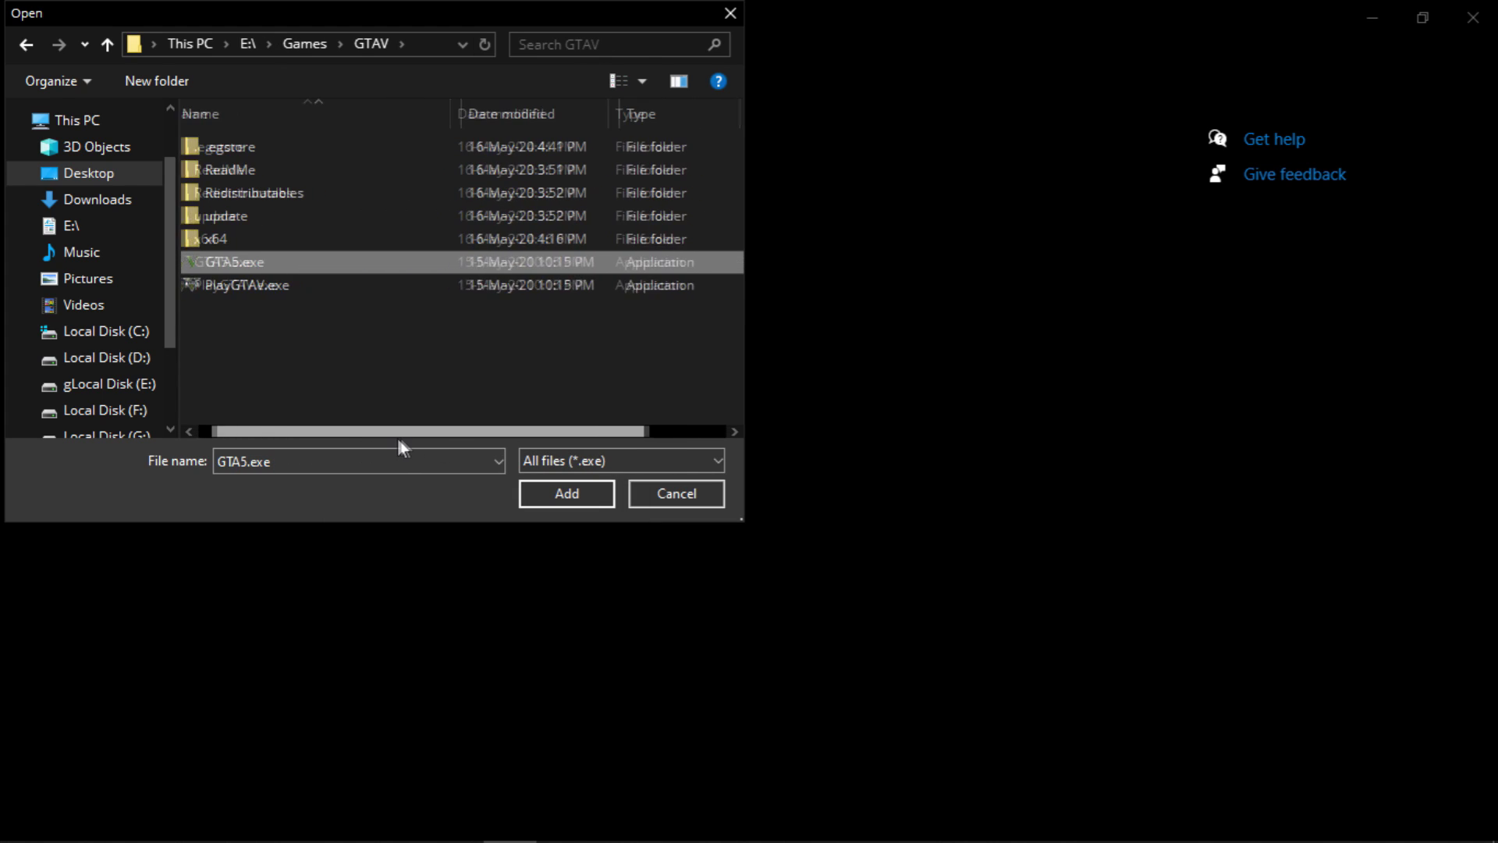
left_click(557, 486)
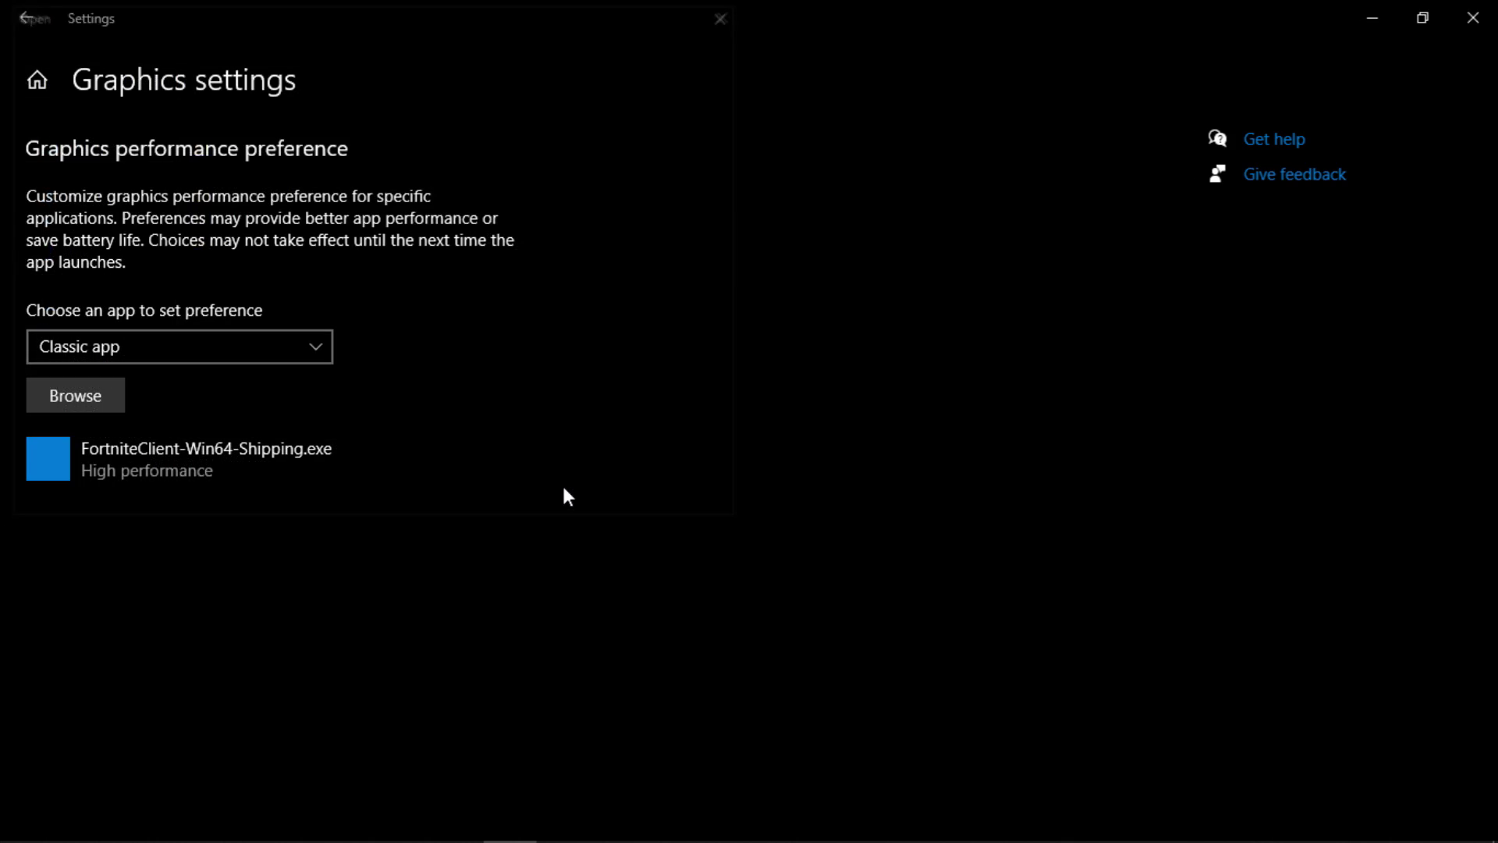
Set Grand Theft Auto V's graphics preference to High performance, save it and close Settings
left_click(361, 619)
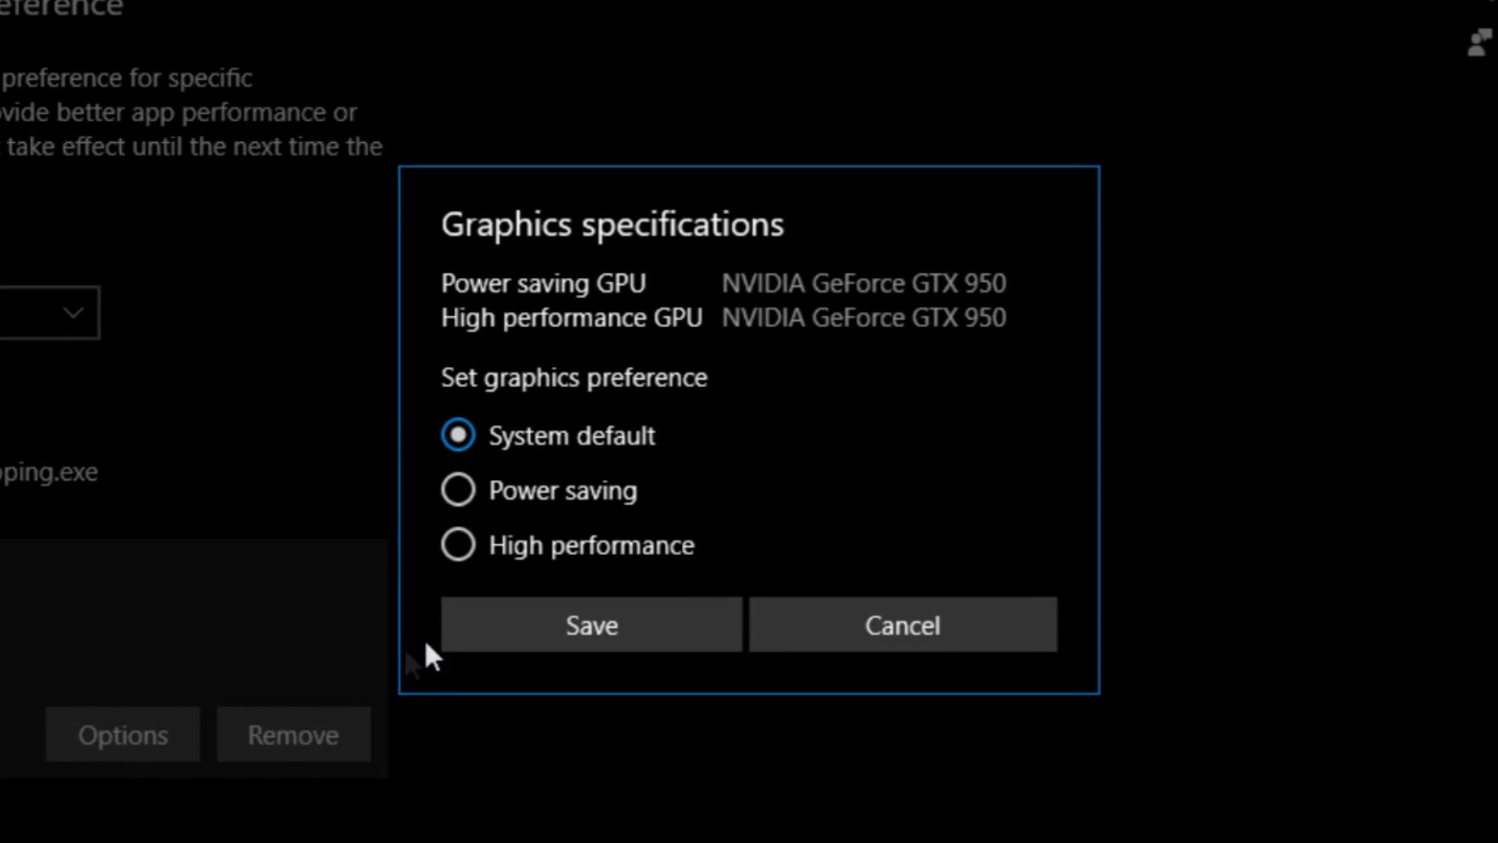
left_click(586, 631)
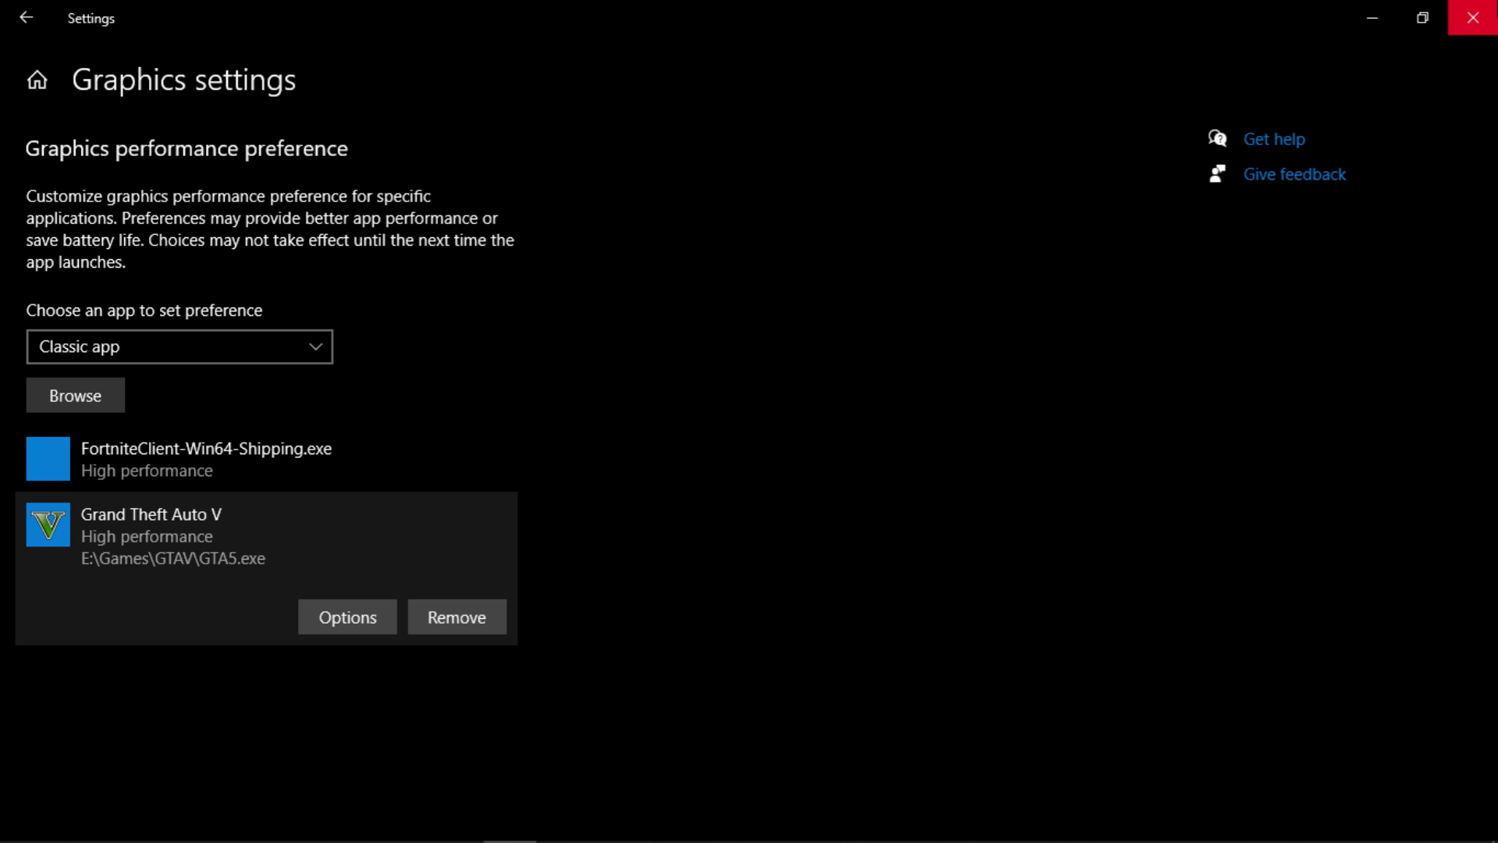
left_click(1466, 10)
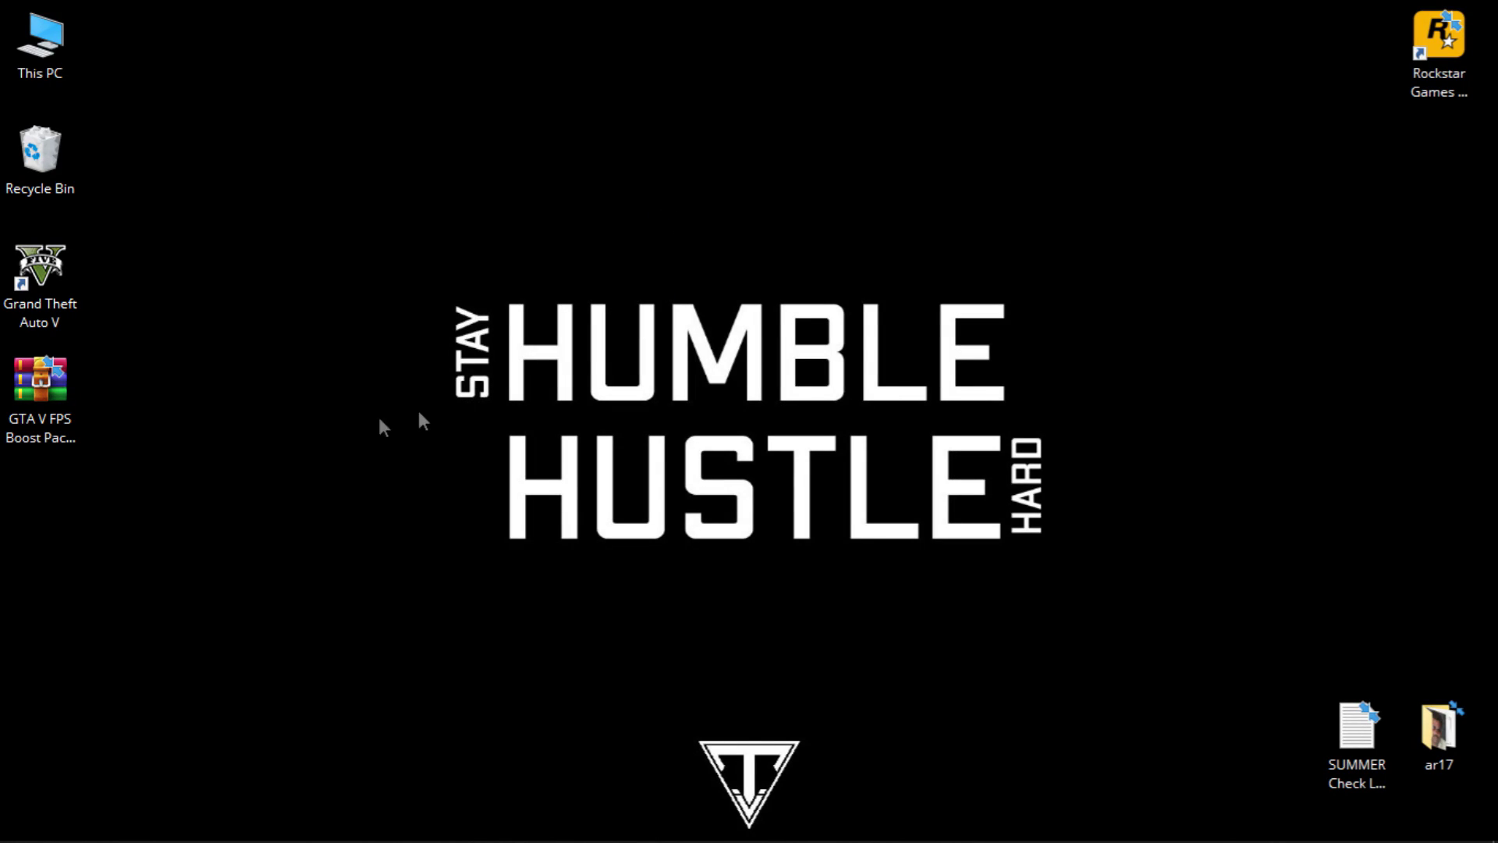
Extract the GTA V FPS Boost Pack archive to the Desktop and place the extracted folder beside the archive
left_click(533, 162)
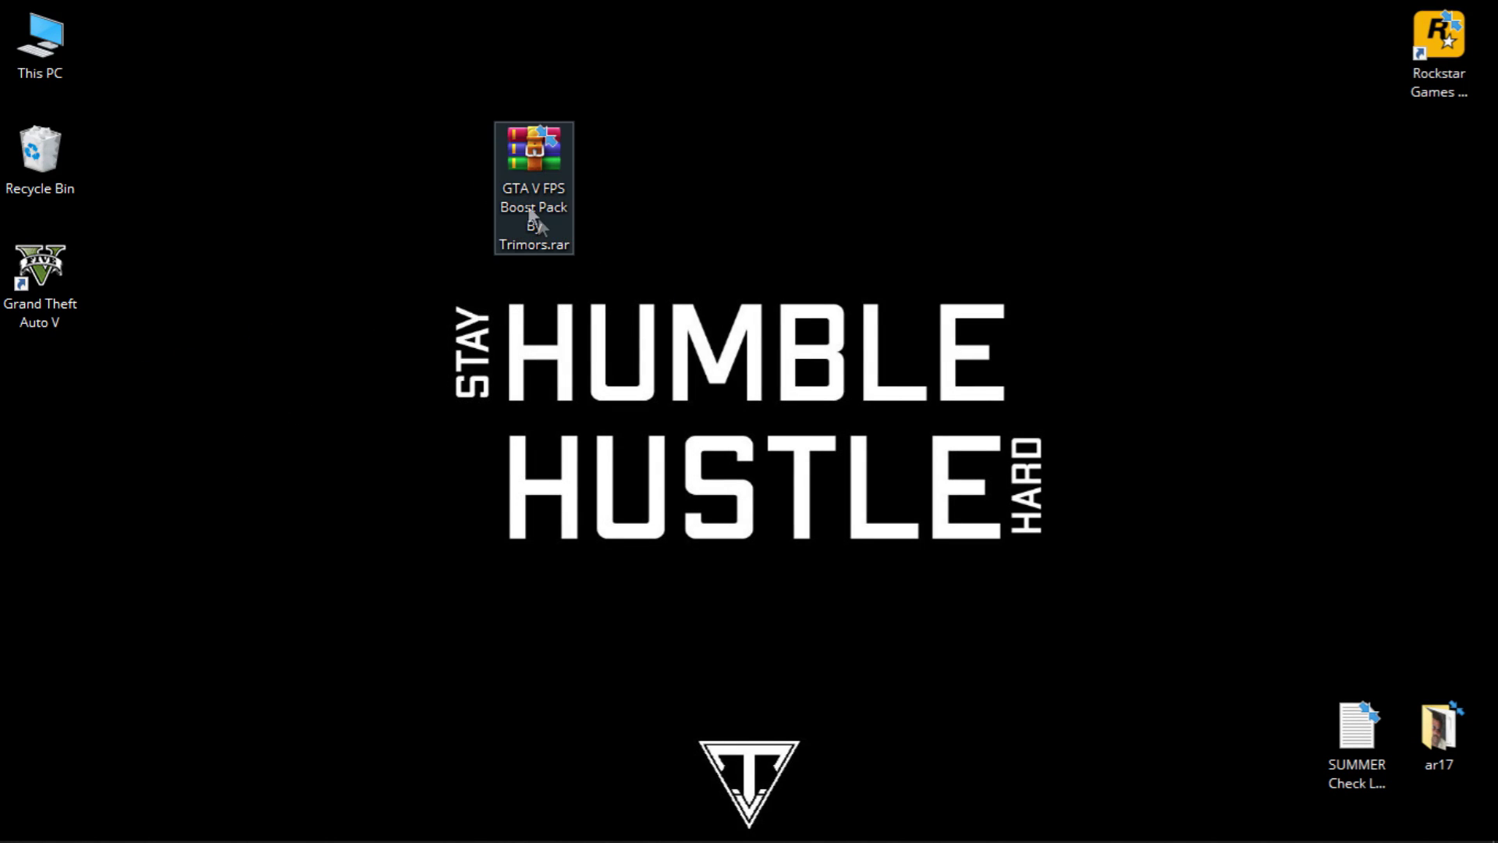
right_click(543, 151)
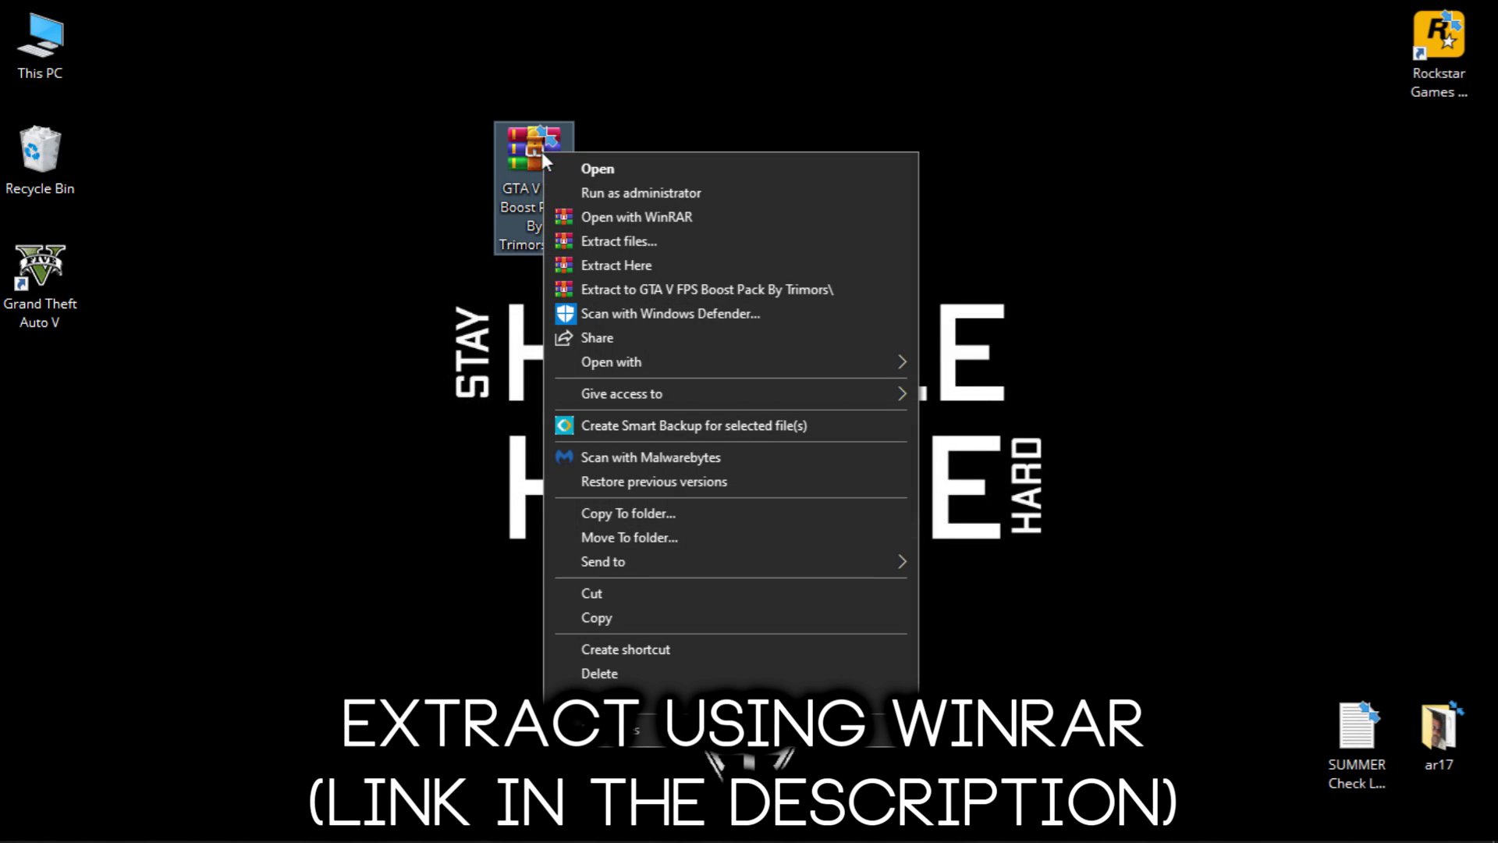
left_click(630, 241)
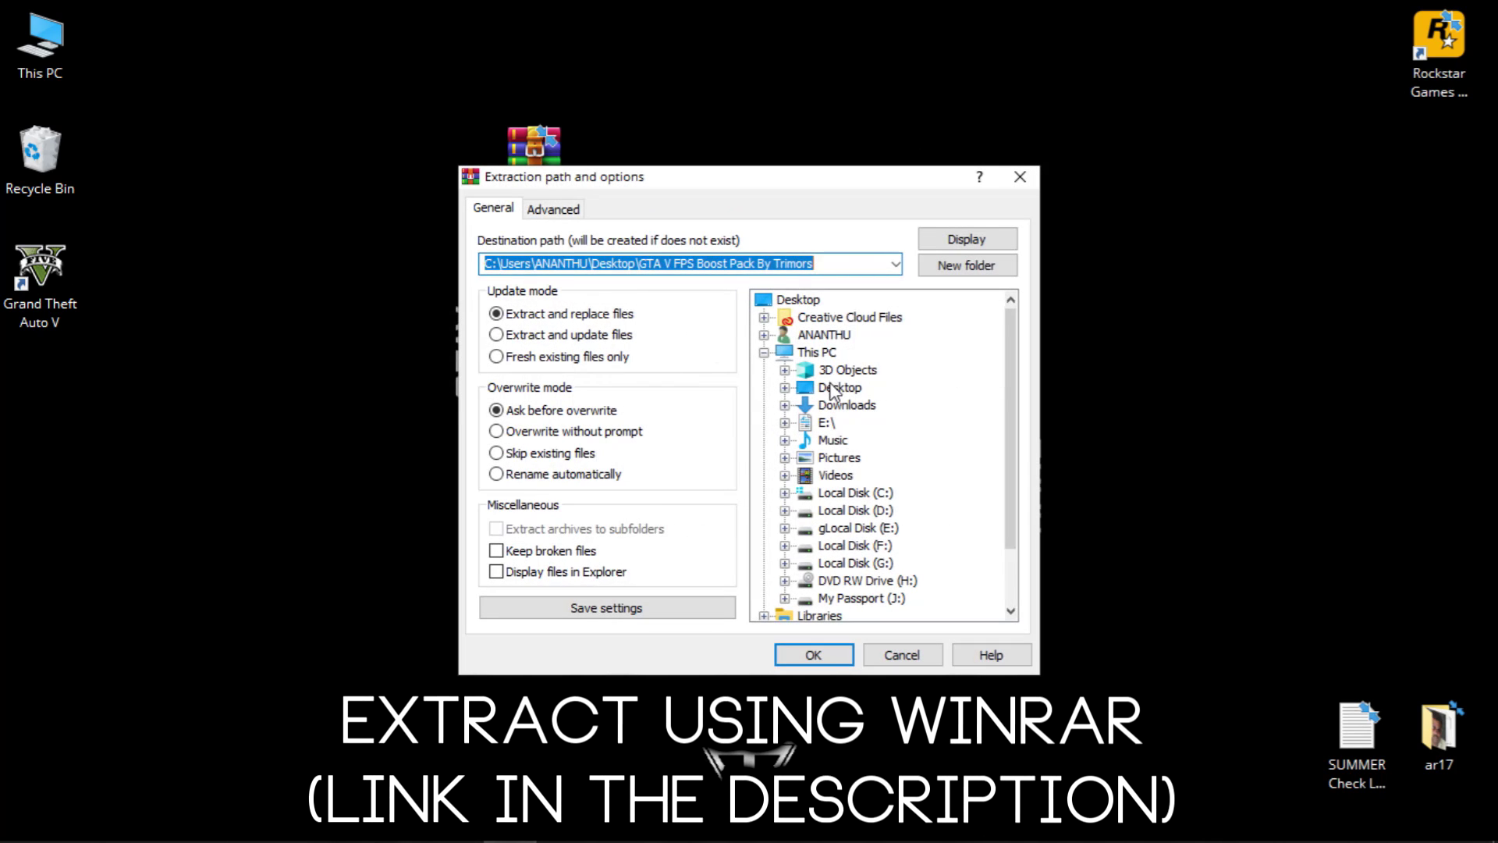
left_click(839, 387)
left_click(812, 657)
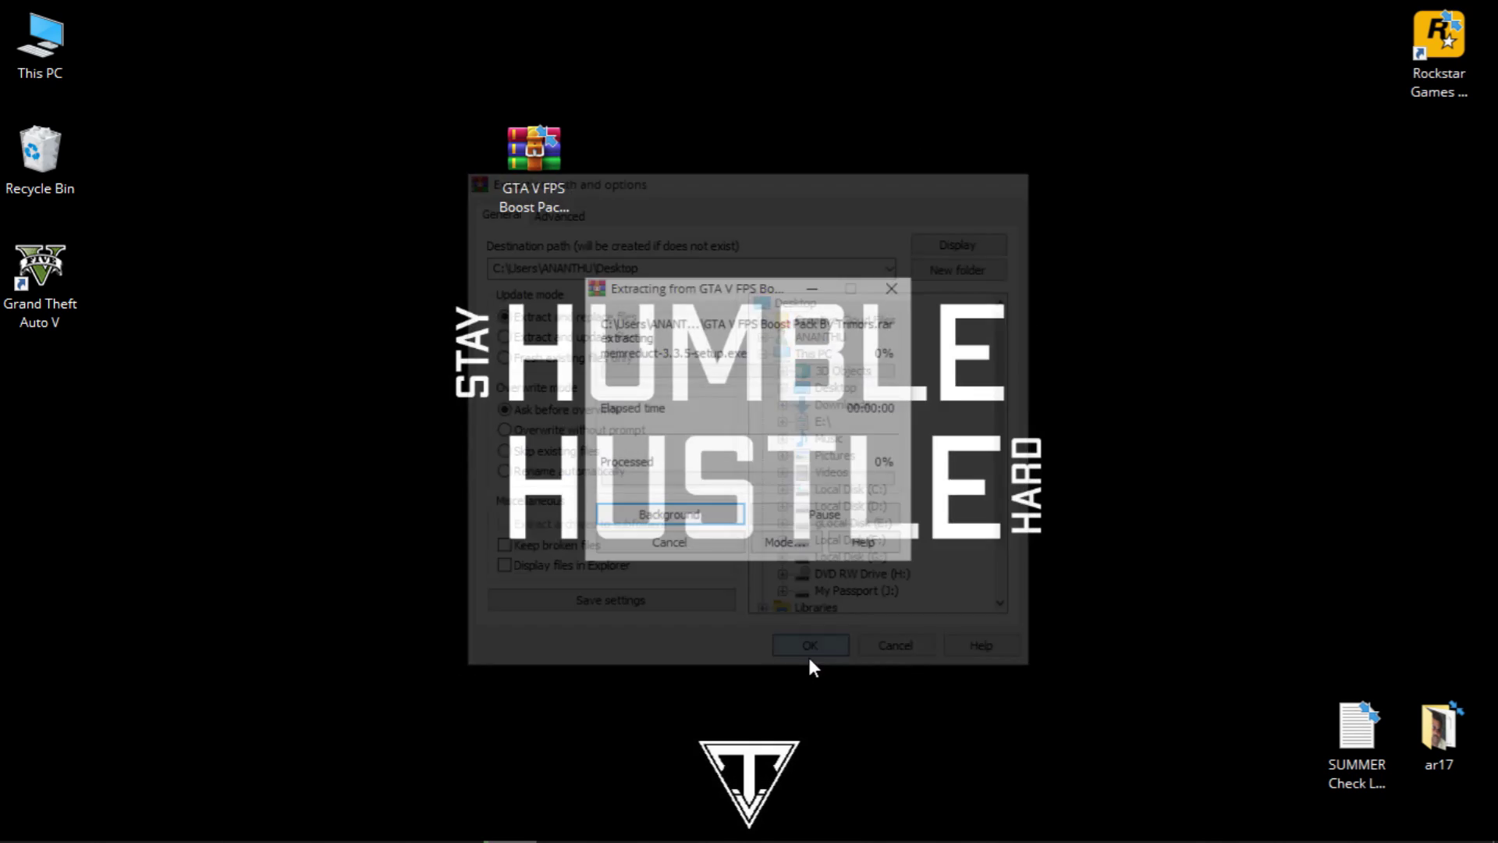
left_click(76, 441)
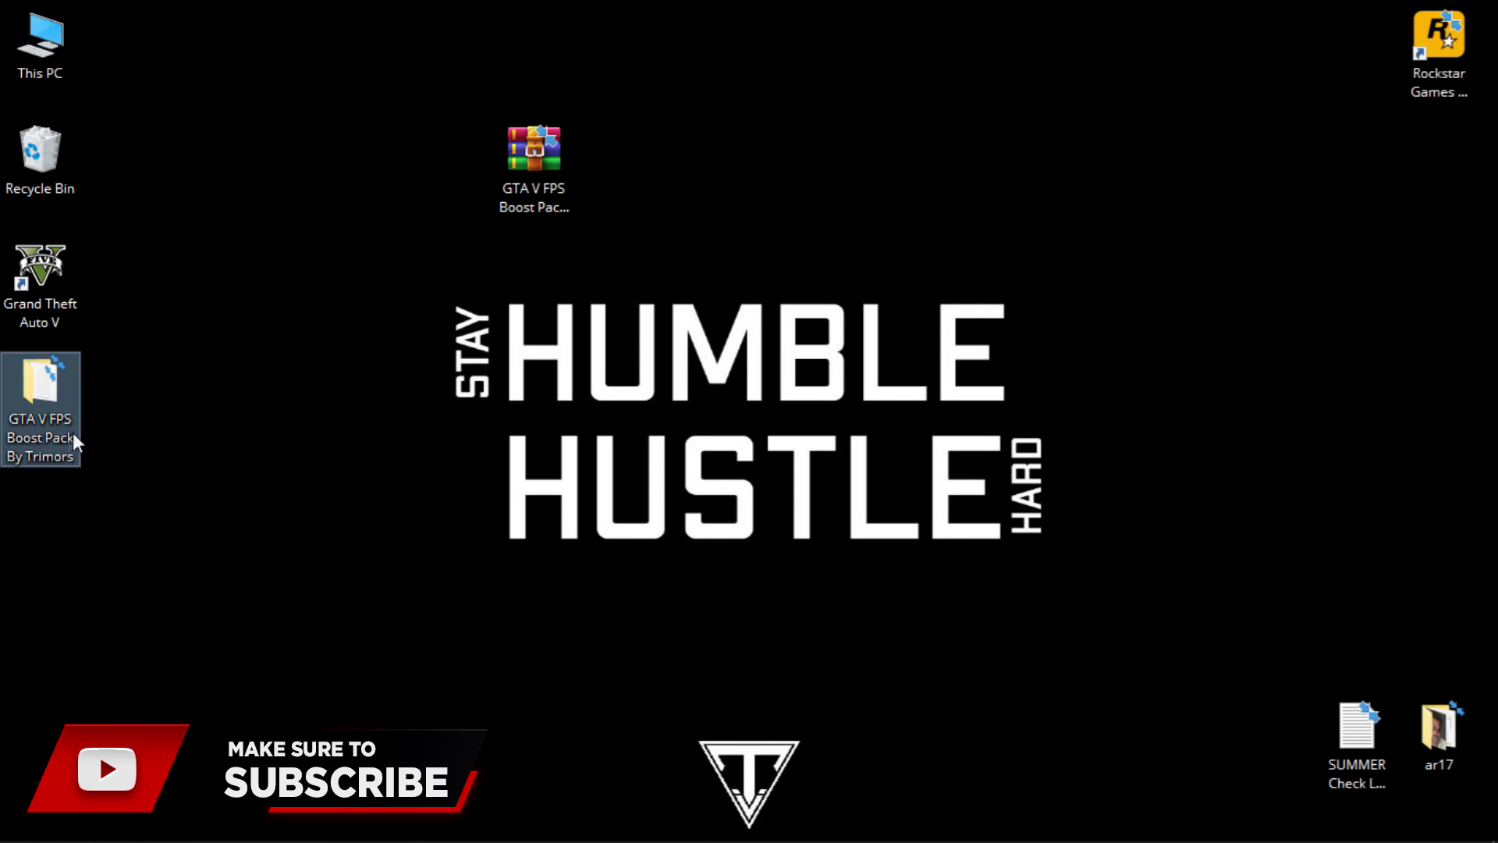
left_click_drag(607, 170, 608, 171)
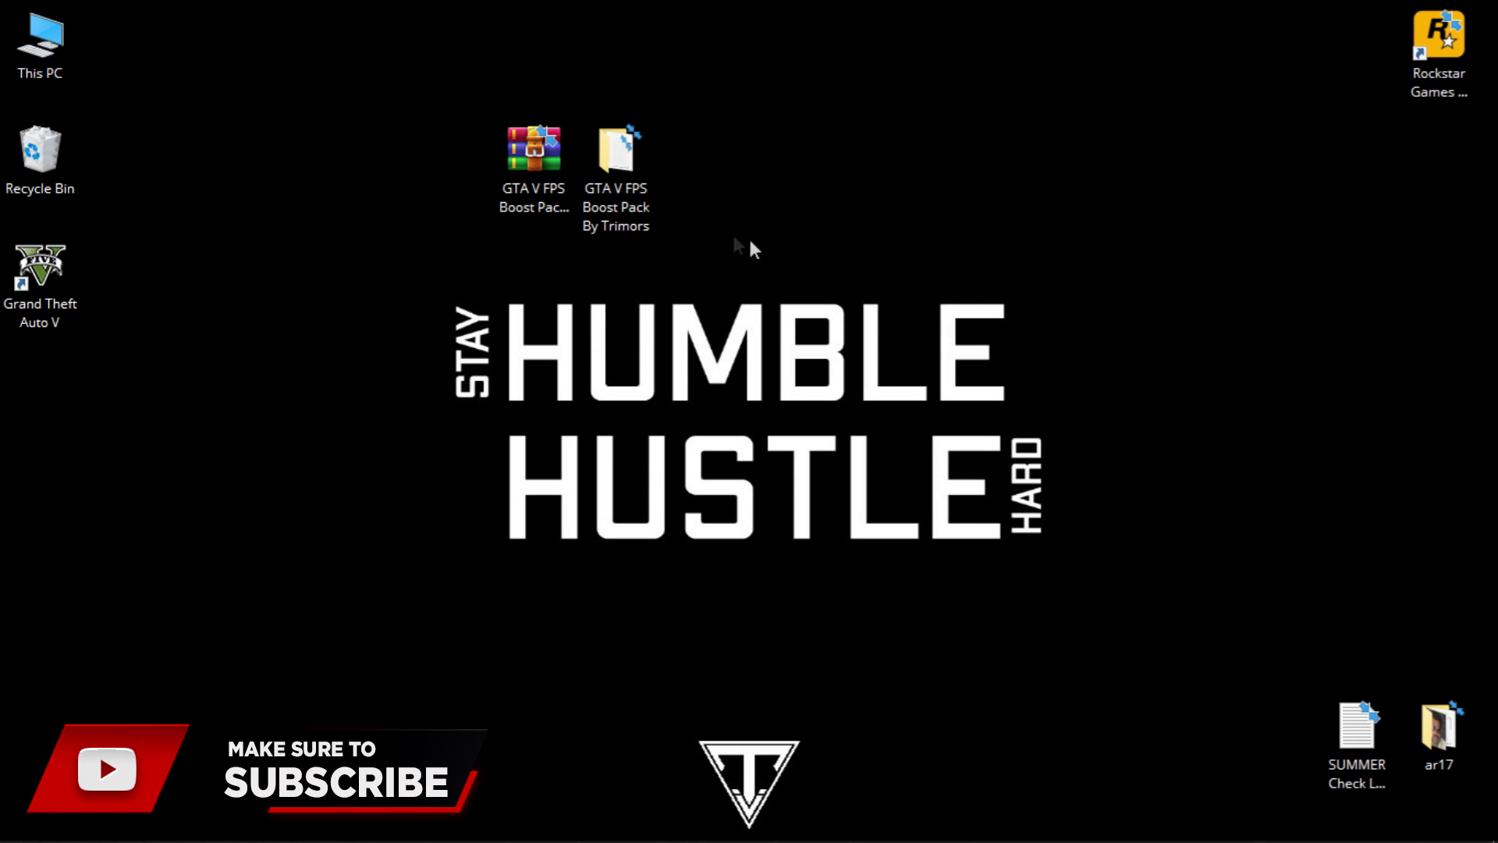
Open the Configs folder inside the extracted GTA V FPS Boost Pack and pick the Medium End PC preset folder
double_click(607, 181)
left_click_drag(308, 349, 251, 144)
double_click(247, 136)
left_click_drag(315, 315, 287, 137)
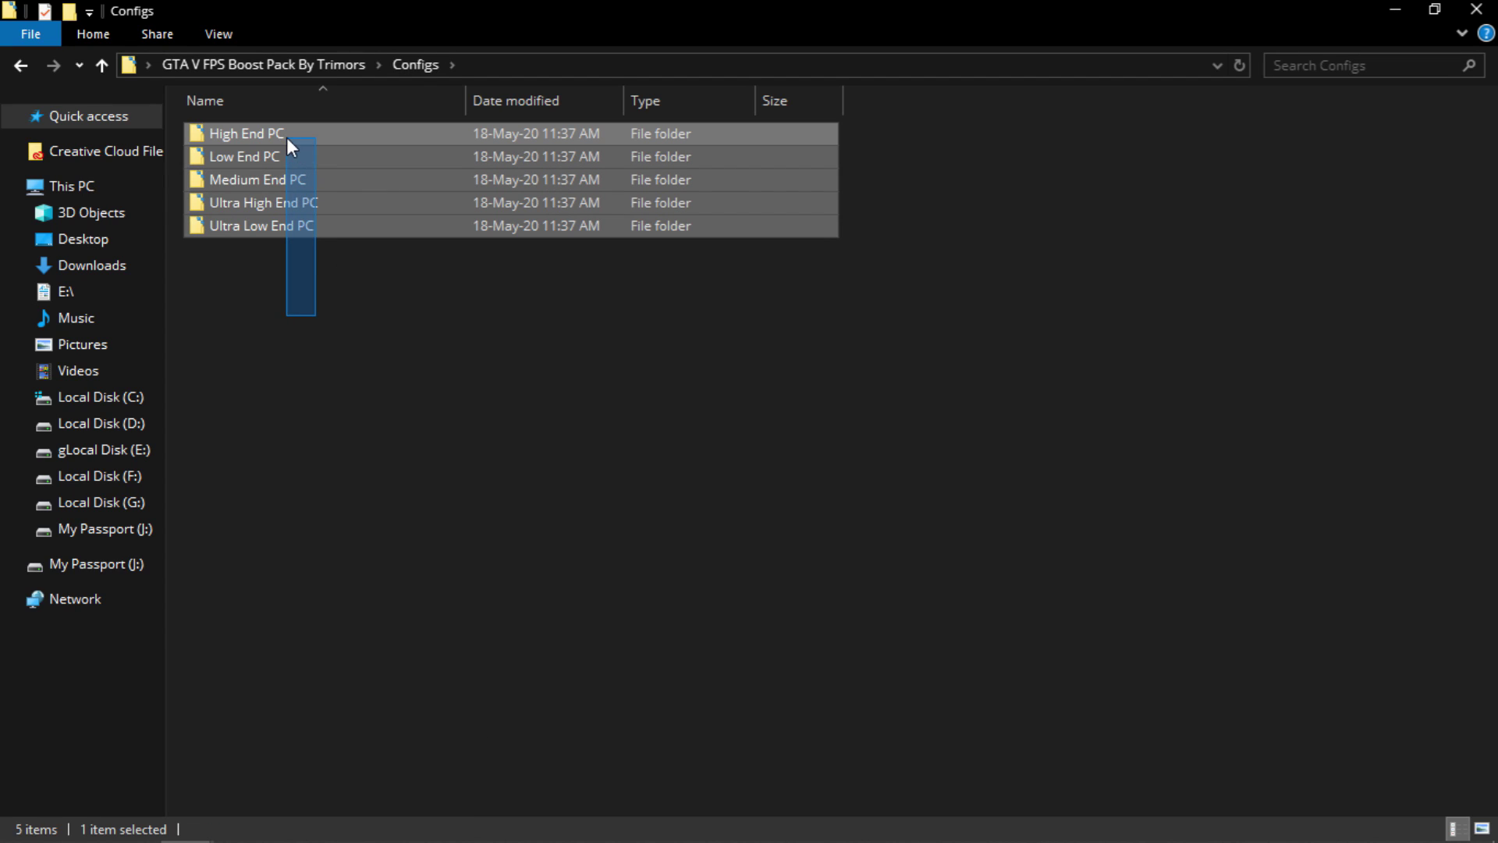
left_click(247, 134)
left_click(245, 156)
left_click(258, 180)
left_click(297, 226)
left_click(272, 183)
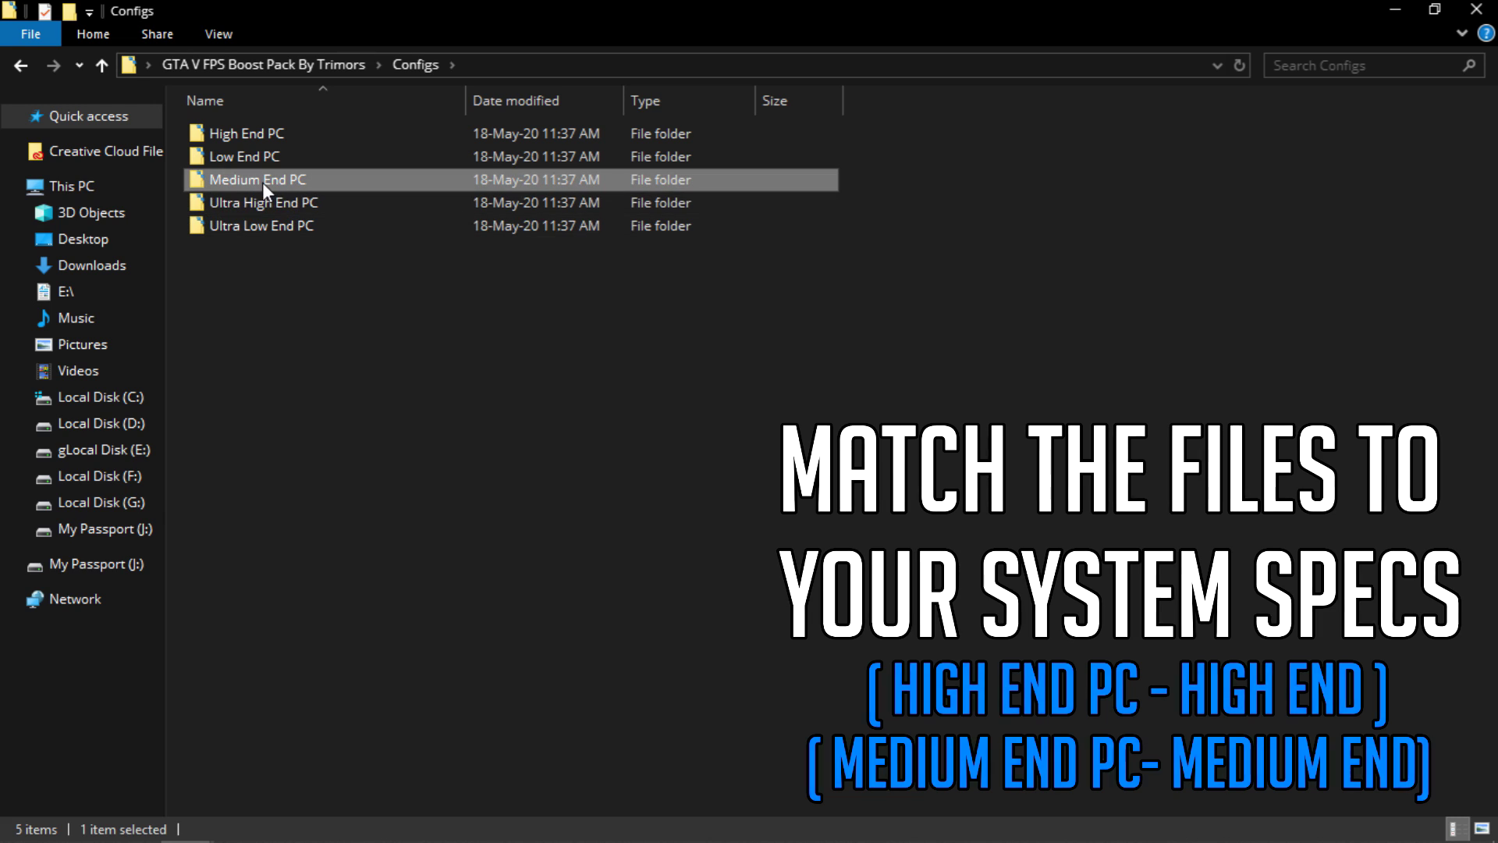
Open Medium.txt from the Medium End PC folder, look through its settings and minimize it
double_click(294, 184)
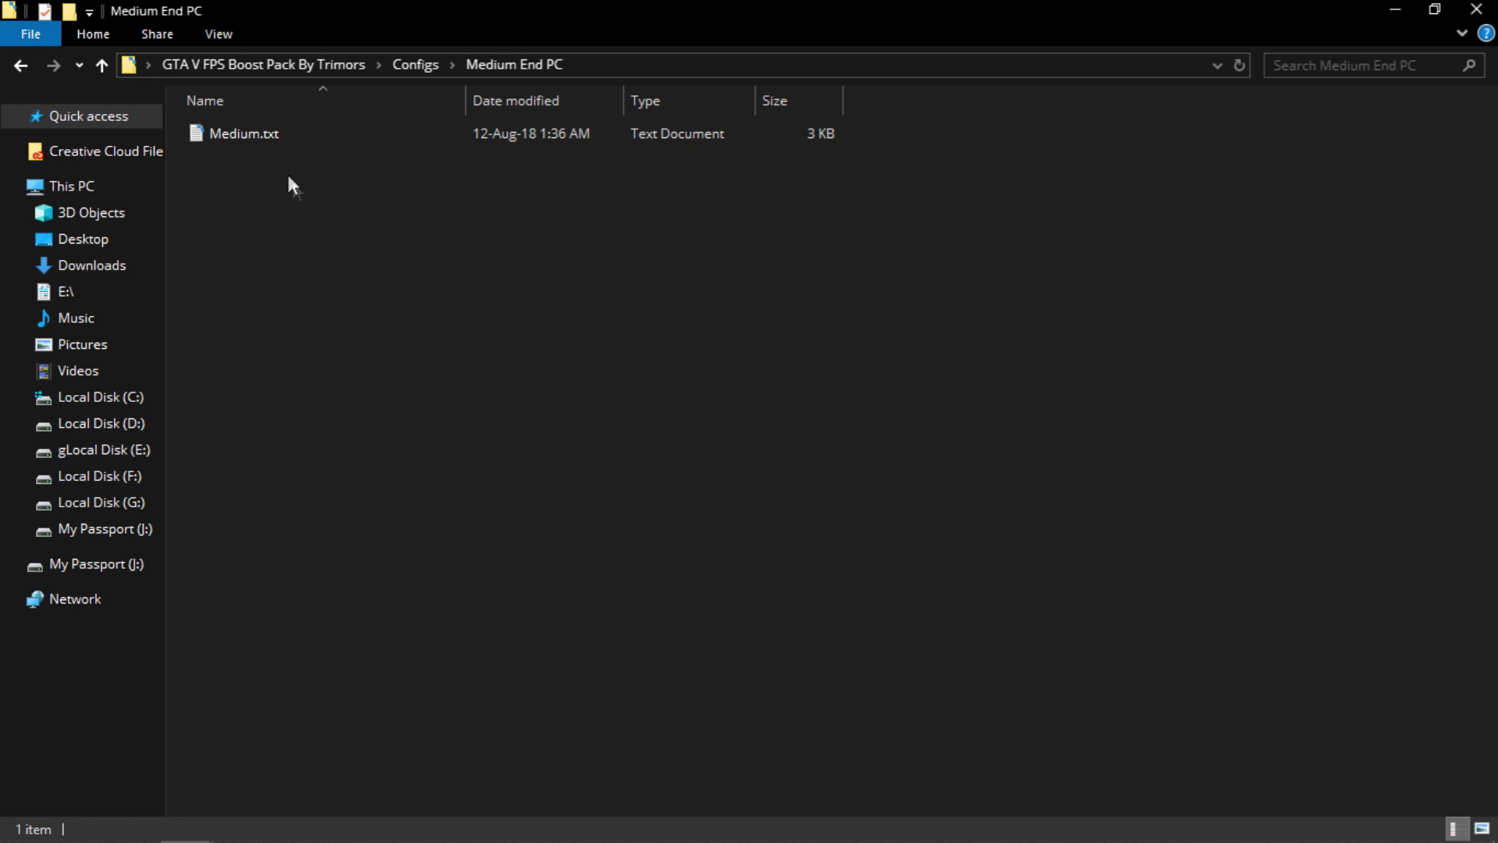
left_click(278, 133)
double_click(270, 132)
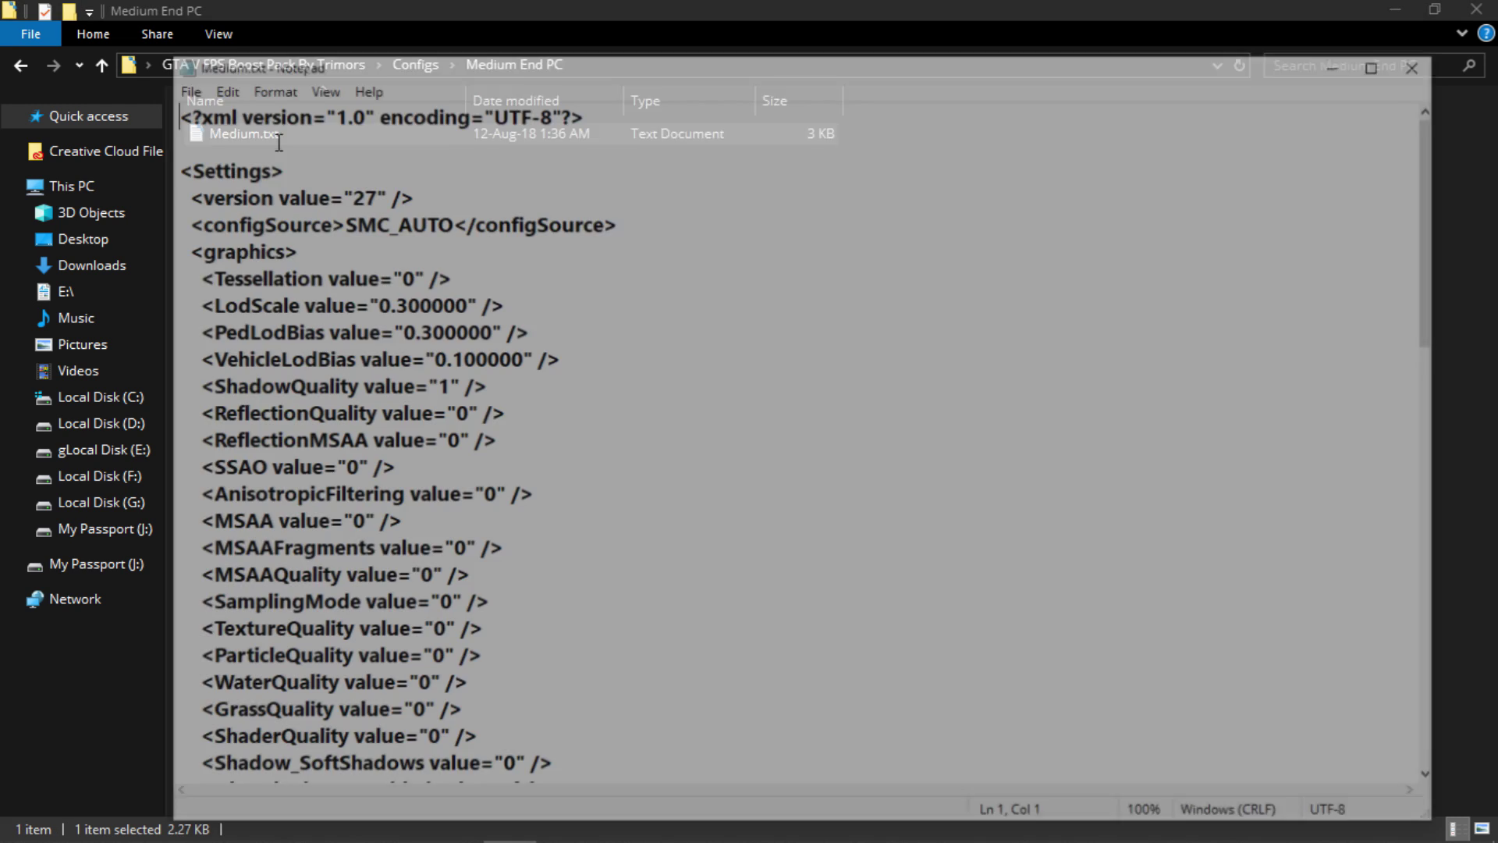
scroll(508, 427, "down", 15)
scroll(539, 491, "up", 15)
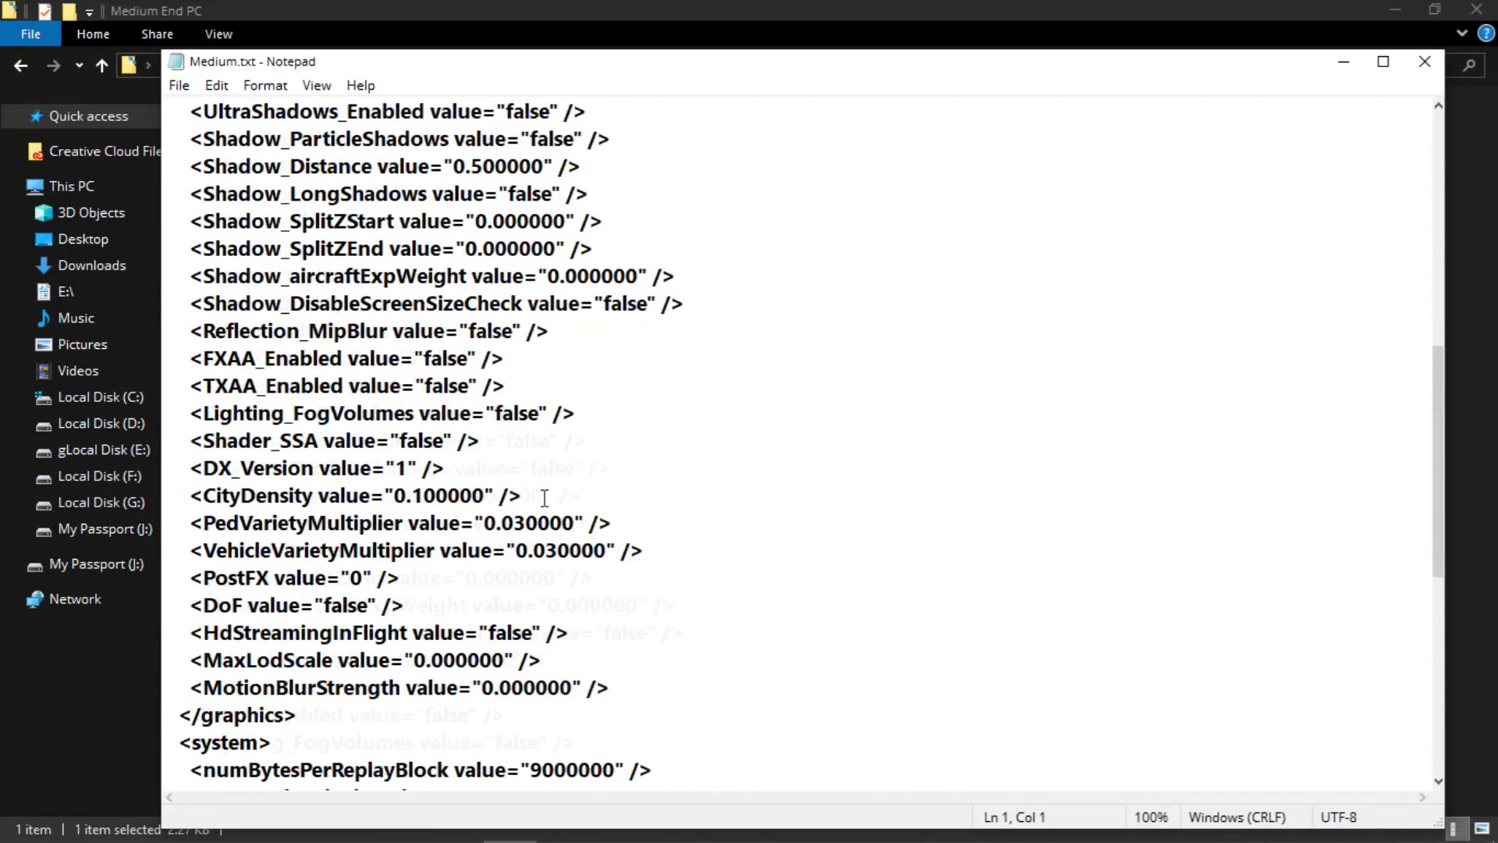
left_click(1344, 62)
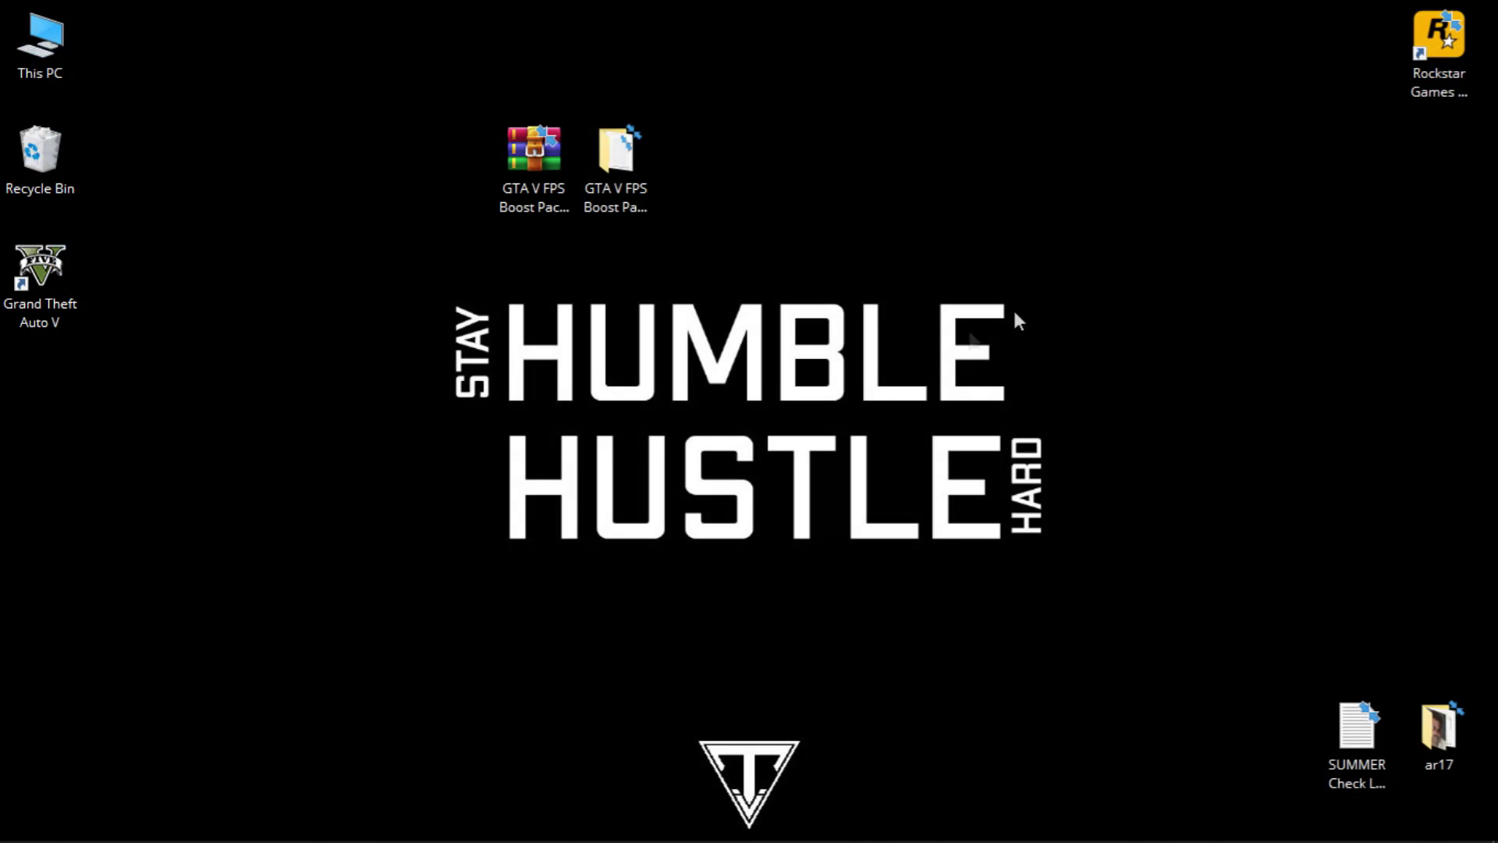
Browse from This PC to the GTA V folder inside Rockstar Games on the E:\ documents location
double_click(66, 39)
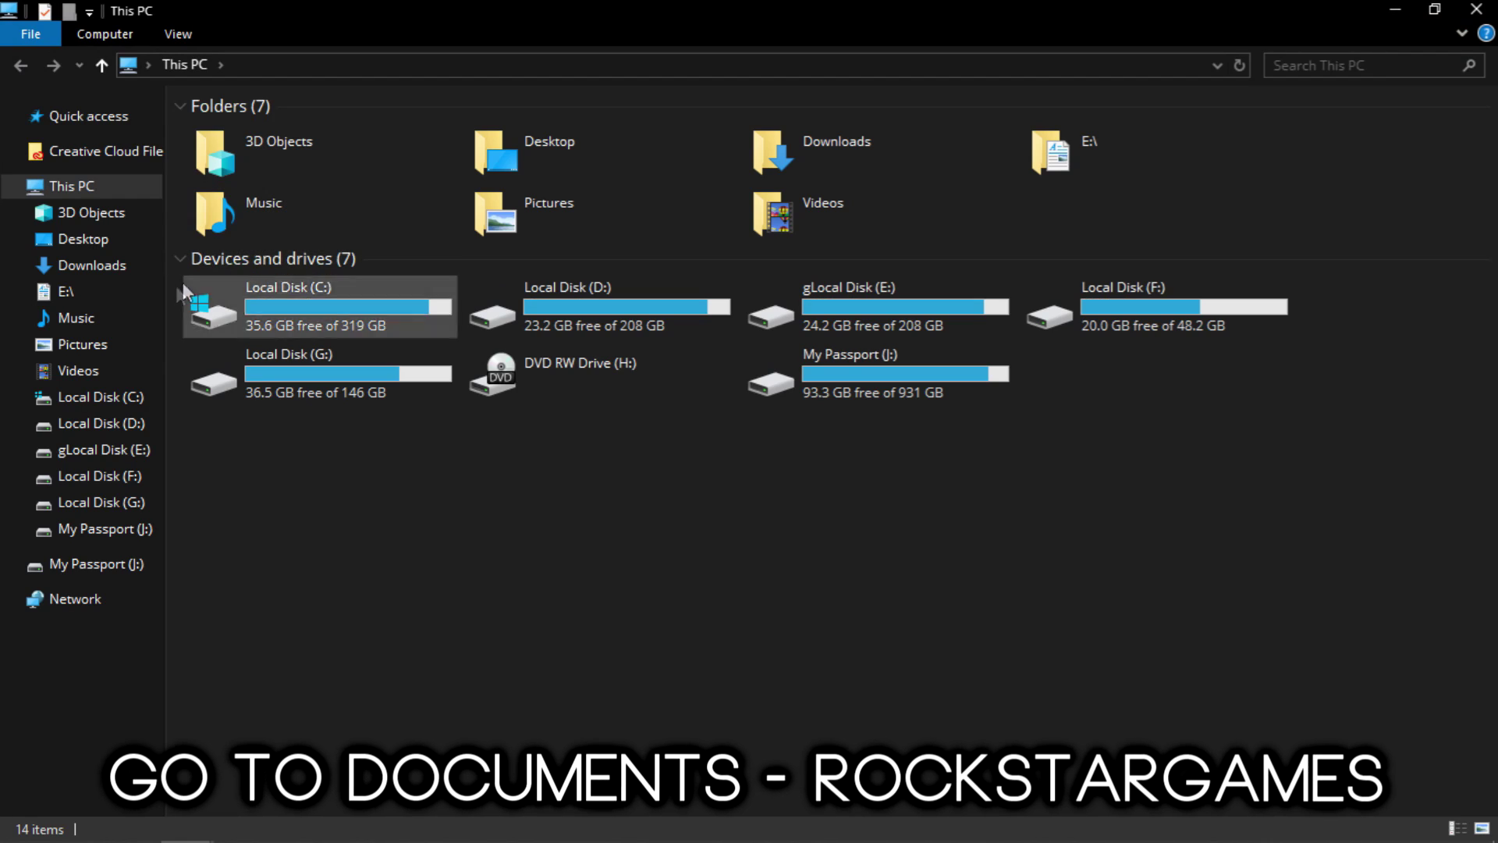
left_click(53, 295)
left_click(326, 298)
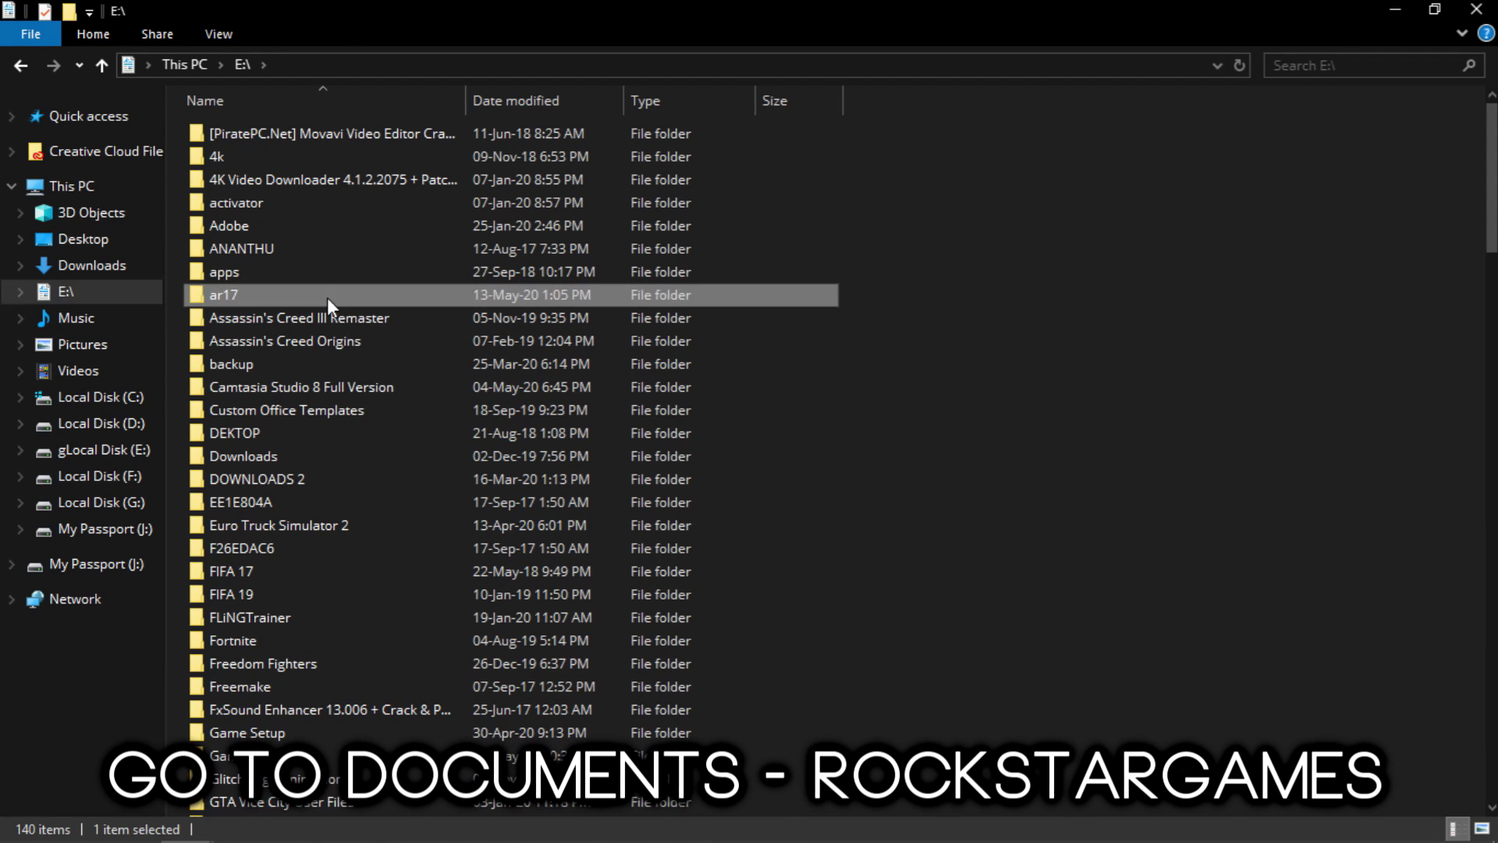
type("ro")
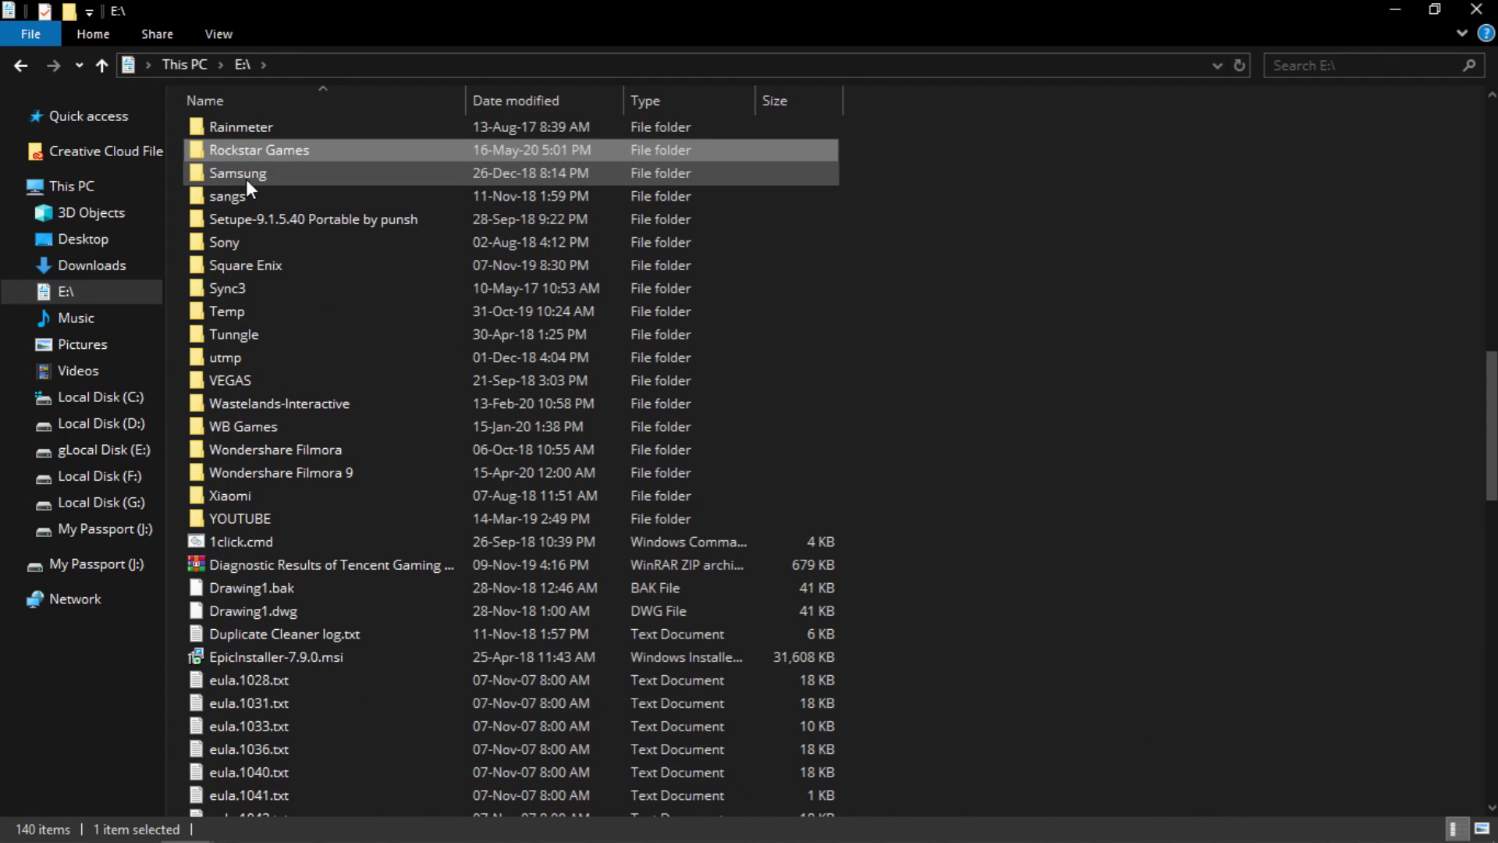
left_click(293, 149)
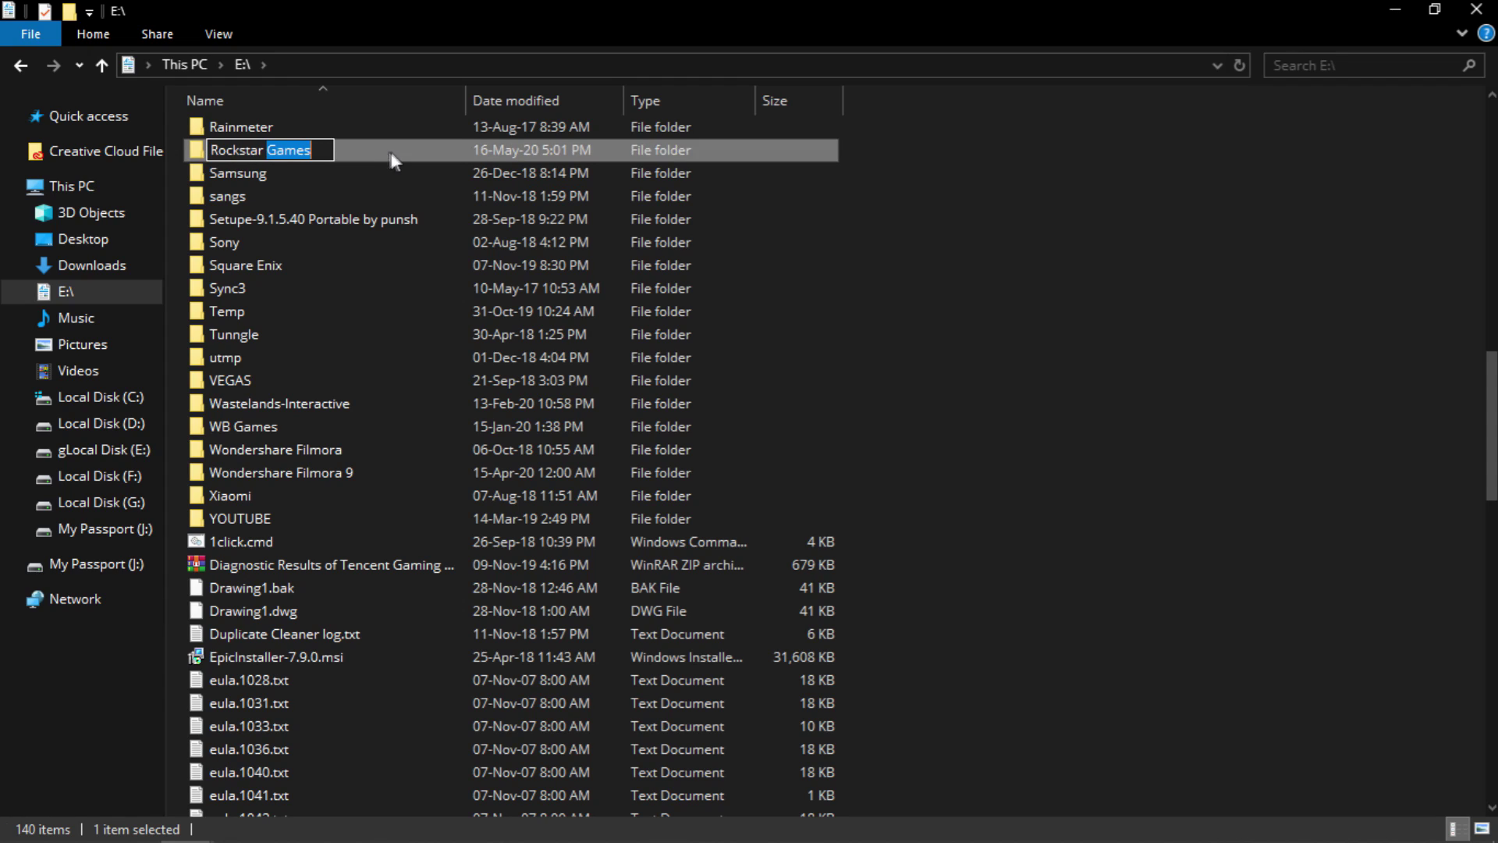
double_click(390, 151)
left_click(317, 137)
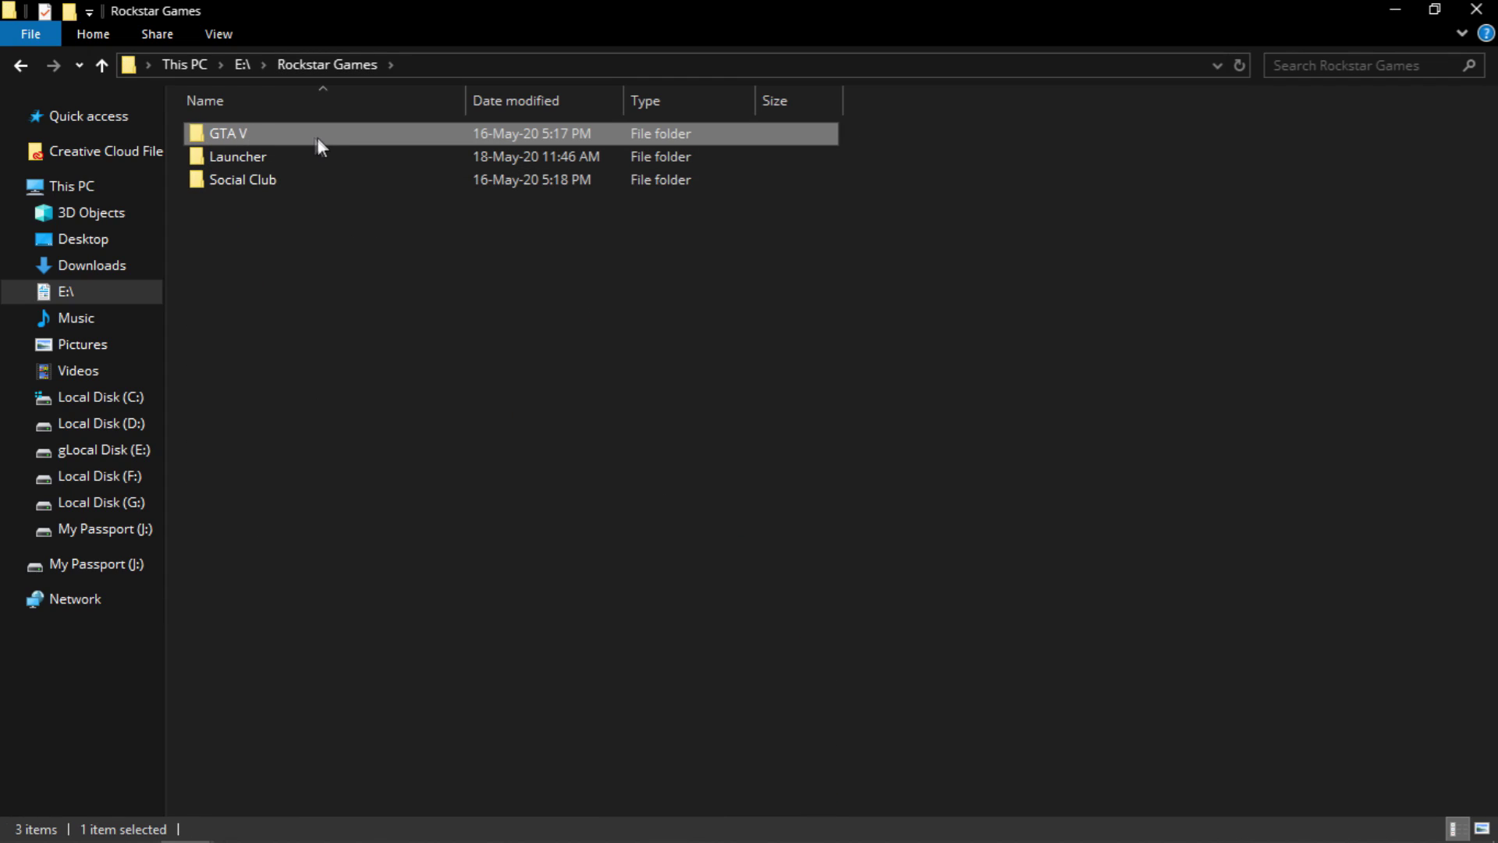
double_click(256, 134)
Open settings.xml in Notepad and delete everything from its first line through the AspectRatio line
left_click(258, 204)
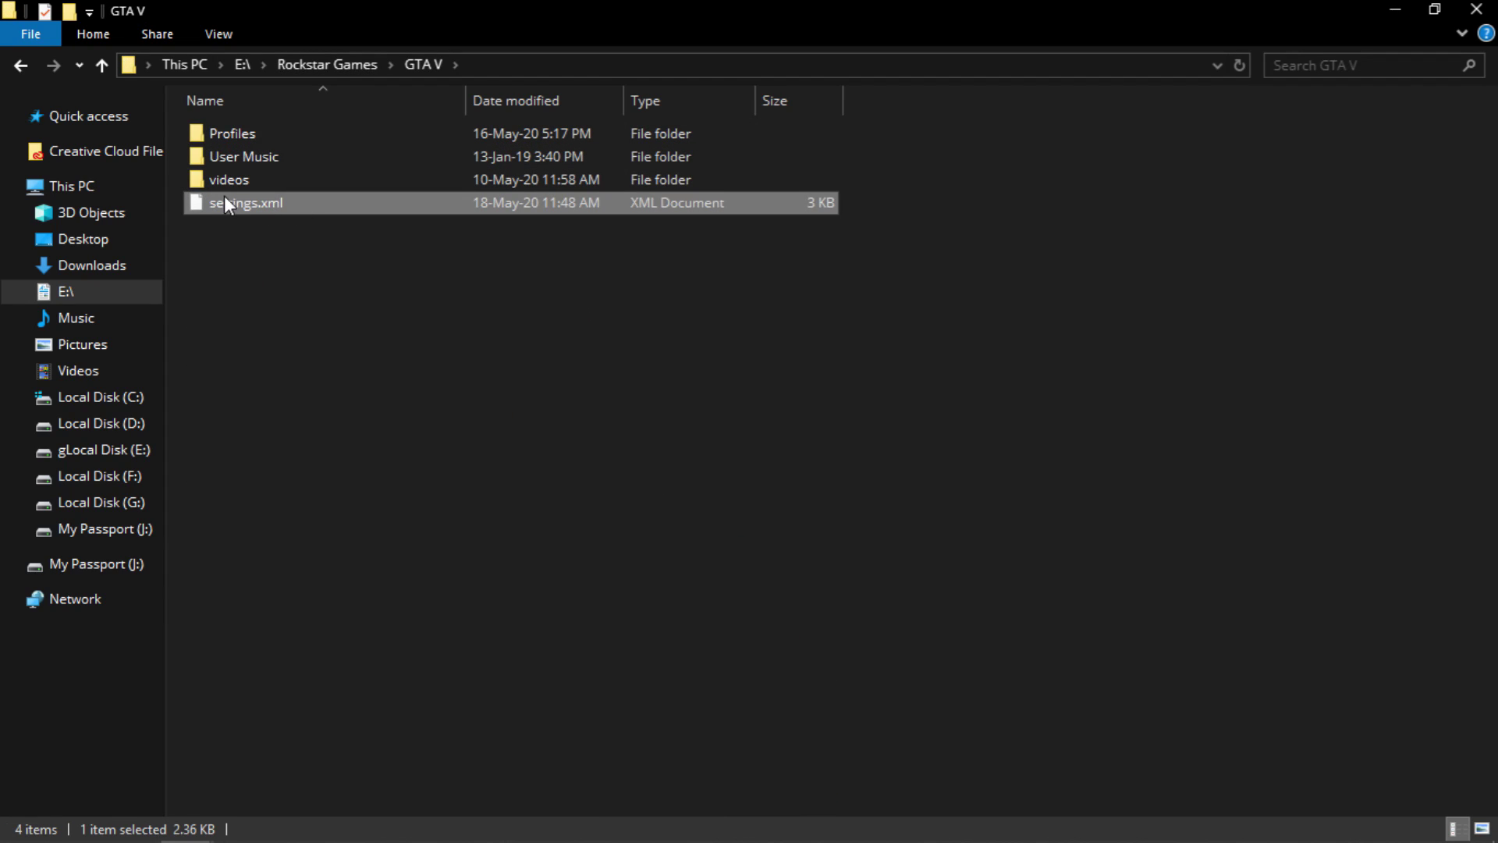
right_click(224, 198)
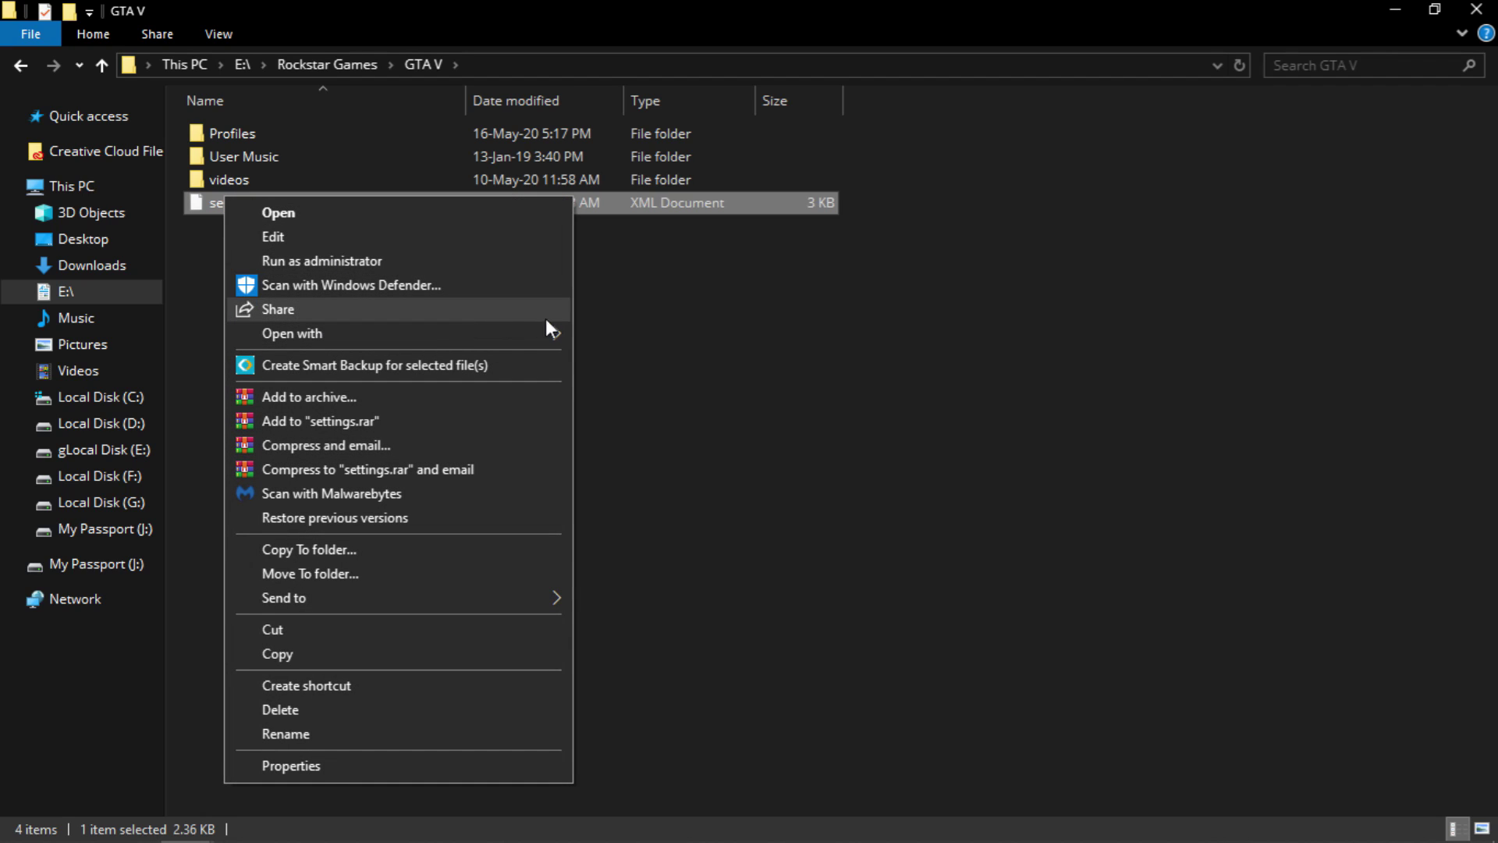
mouse_move(556, 333)
left_click(639, 411)
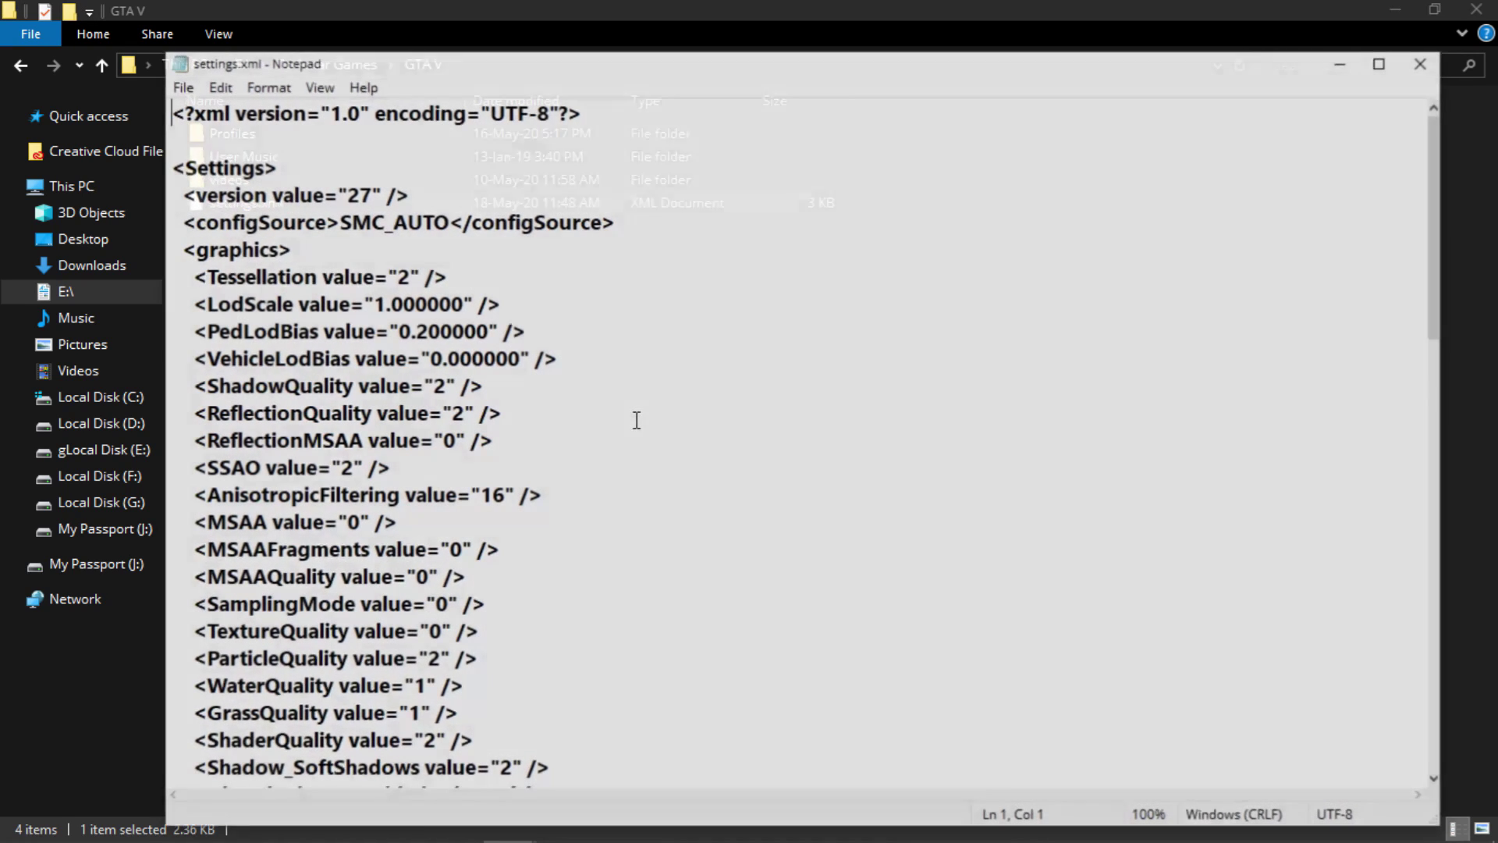
left_click_drag(748, 62, 697, 51)
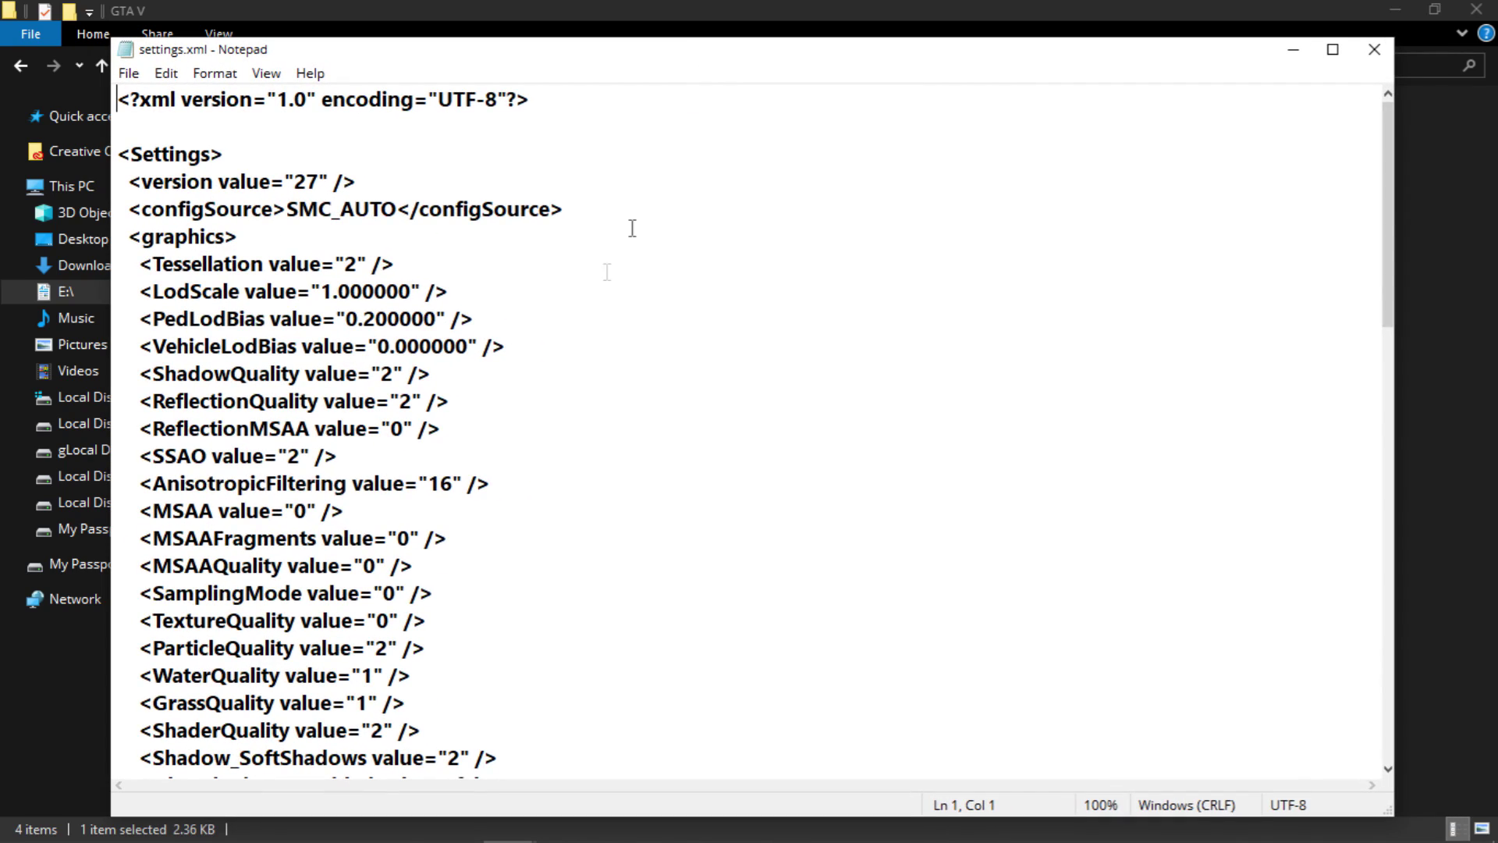
left_click_drag(125, 92, 468, 686)
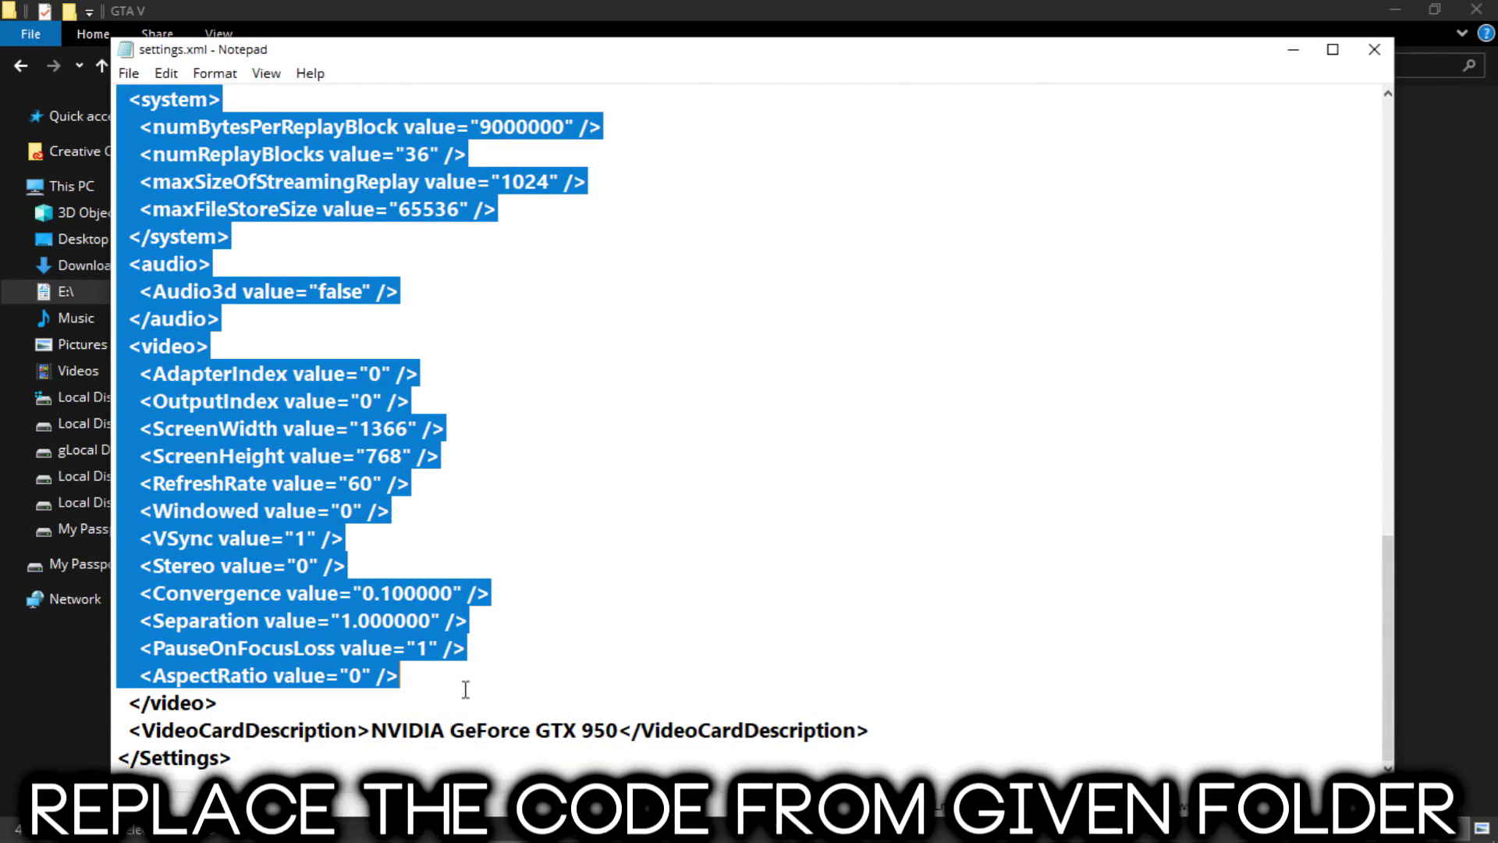
key("BackSpace")
Copy the entire contents of Medium.txt and minimize that file
mouse_move(509, 821)
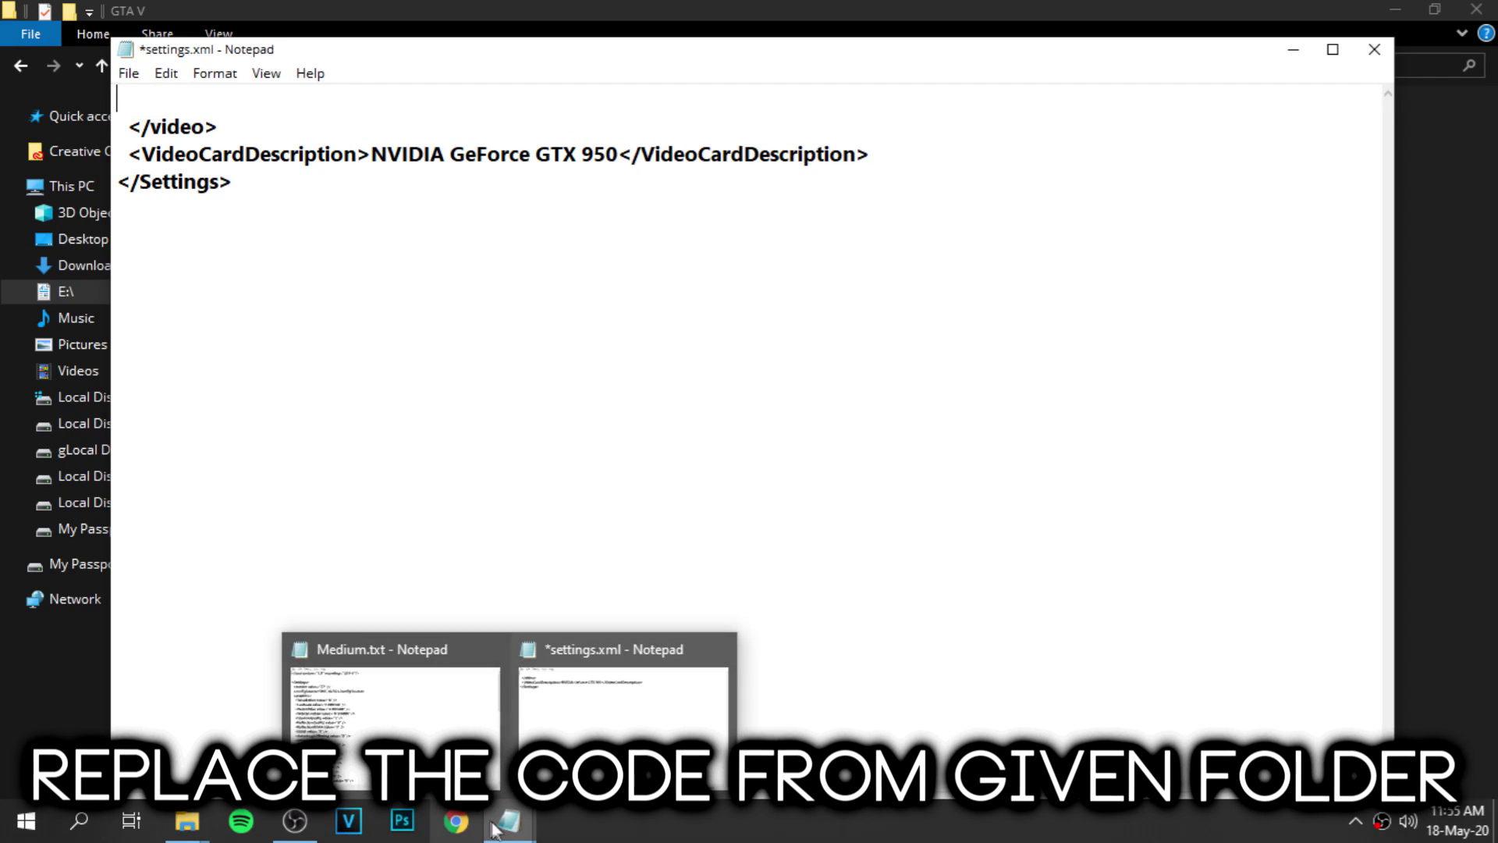
left_click(390, 718)
left_click_drag(167, 110, 761, 827)
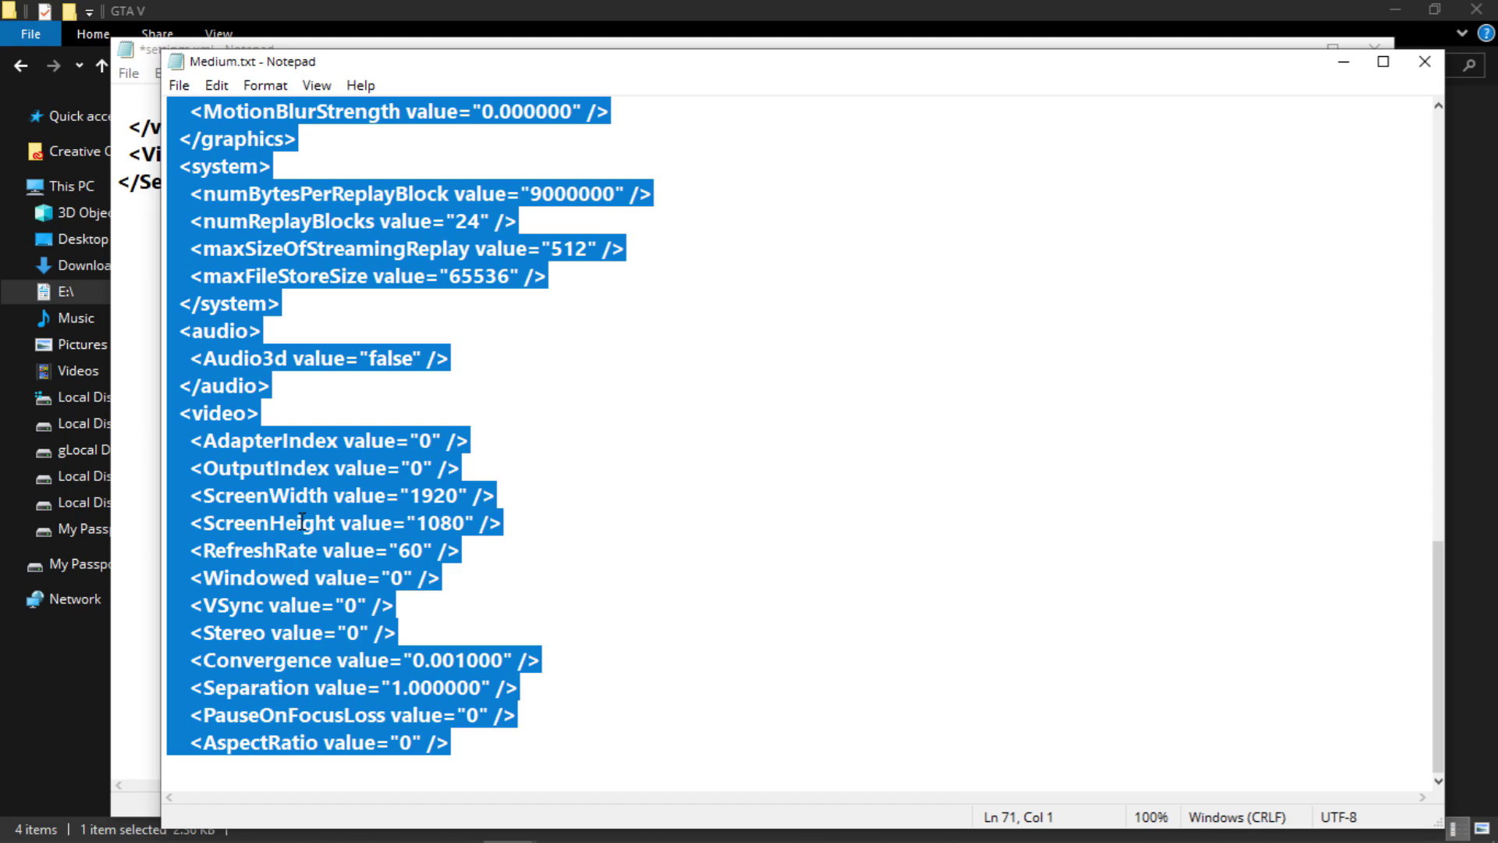
right_click(301, 522)
left_click(359, 256)
left_click(1342, 68)
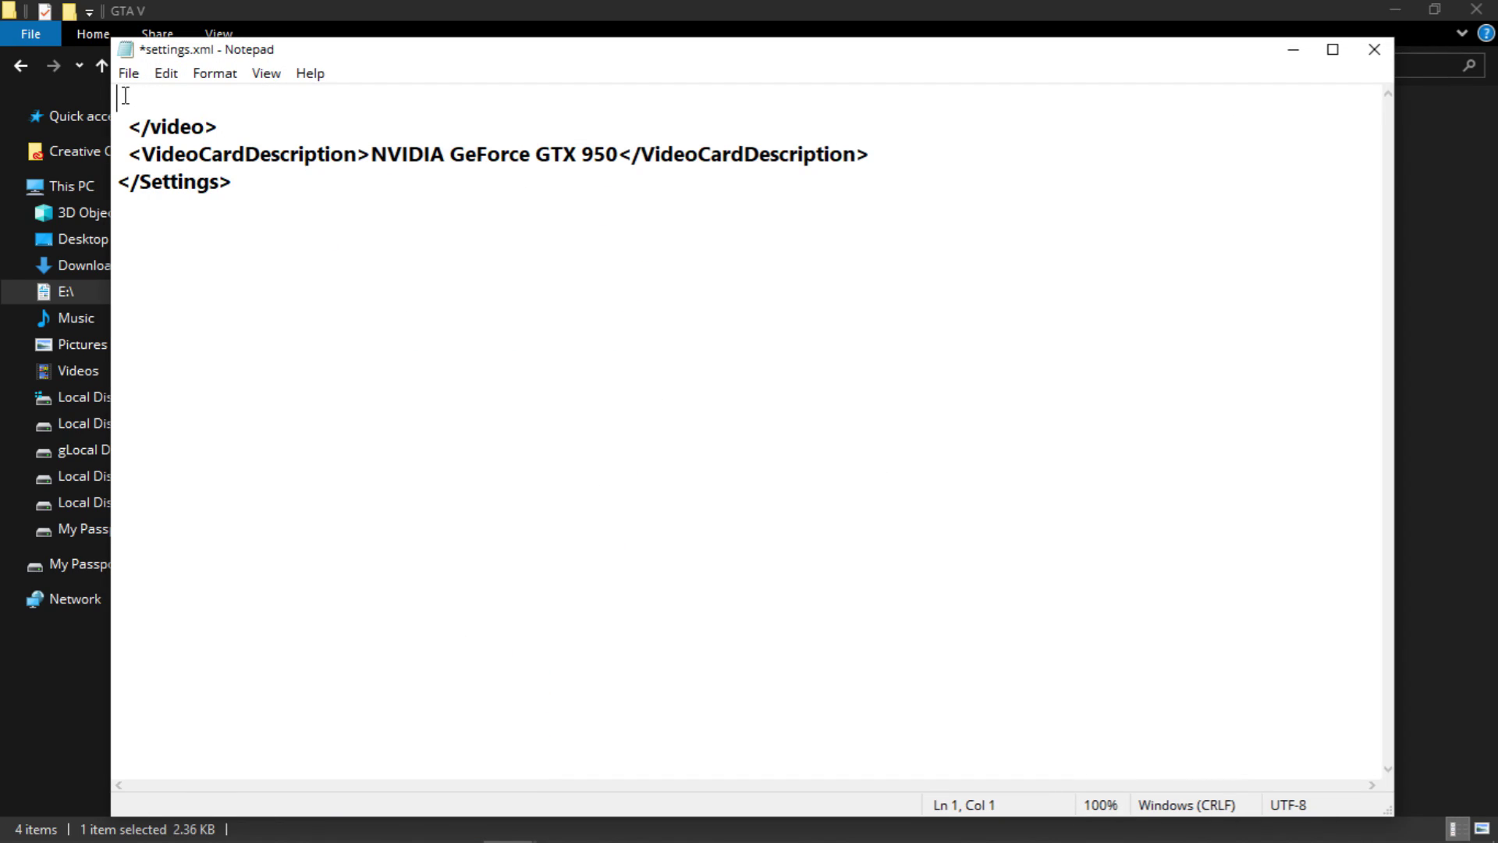
Paste the copied Medium preset at the start of settings.xml and remove the extra blank line before the closing video tag
right_click(116, 92)
left_click(201, 179)
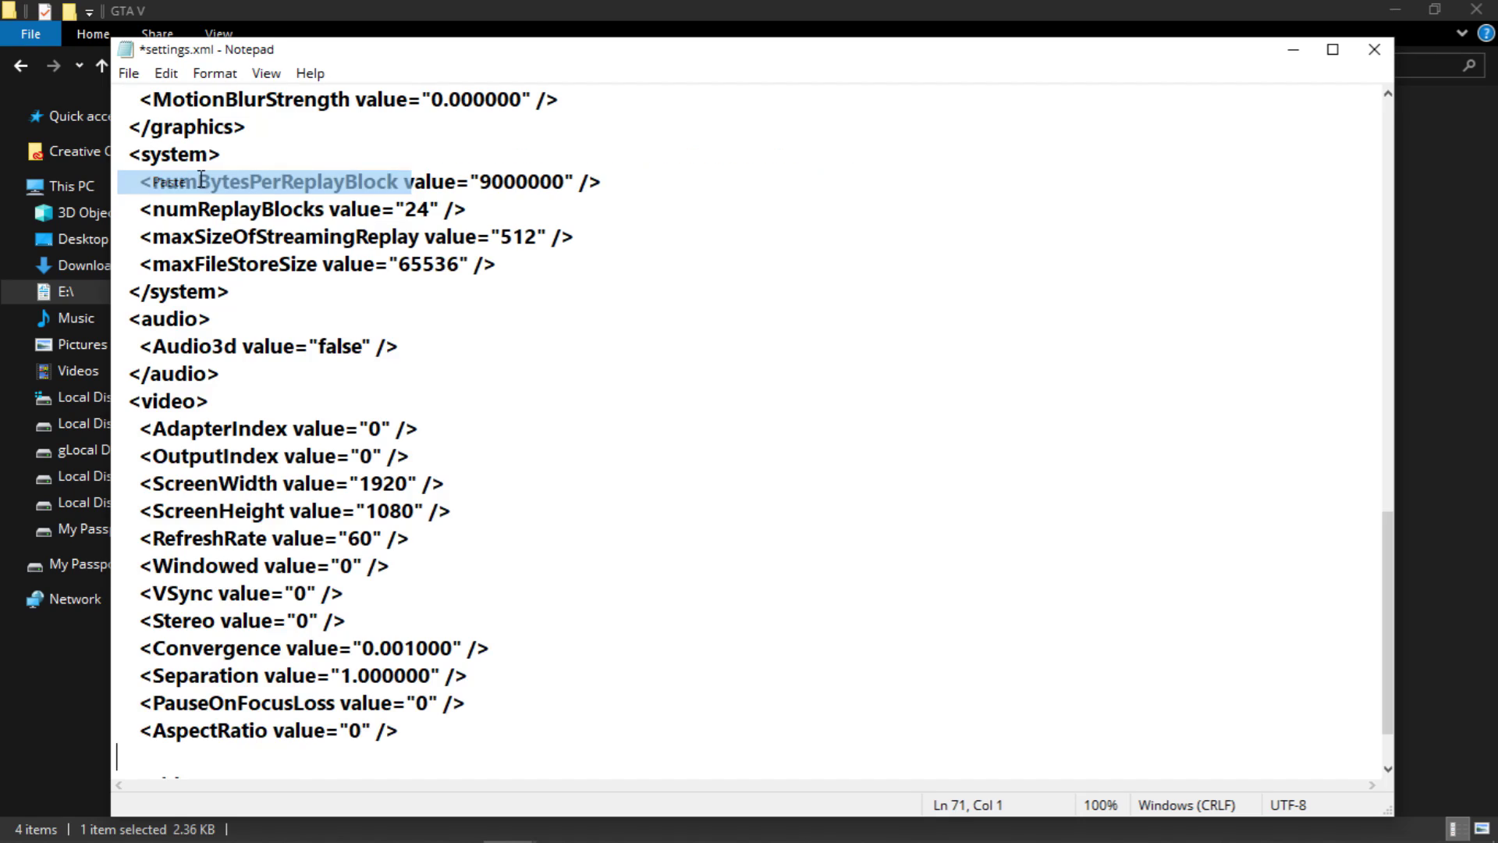
scroll(486, 482, "down", 1)
key("BackSpace")
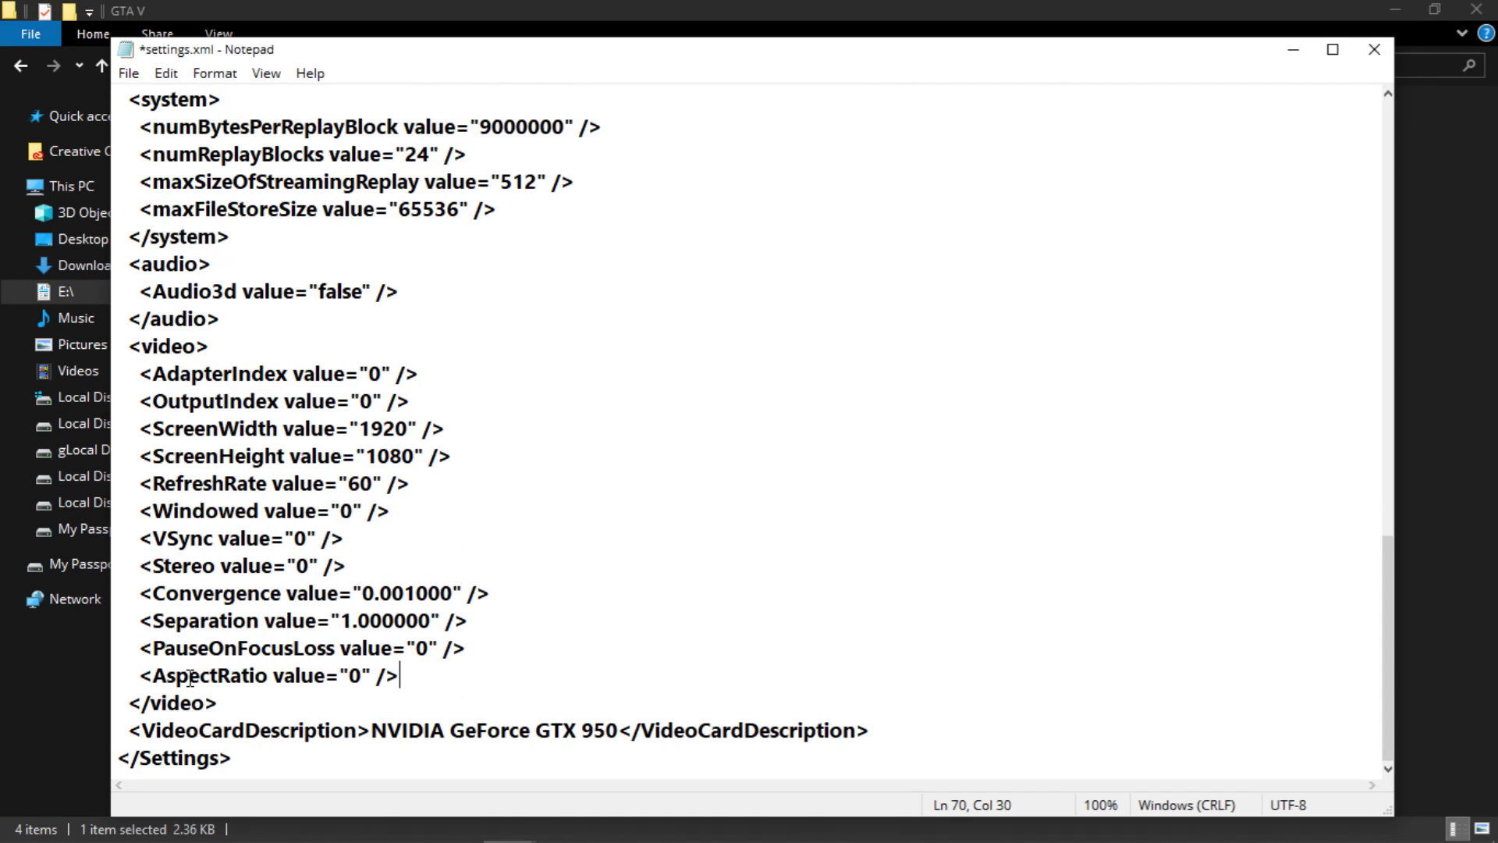
scroll(418, 697, "up", 15)
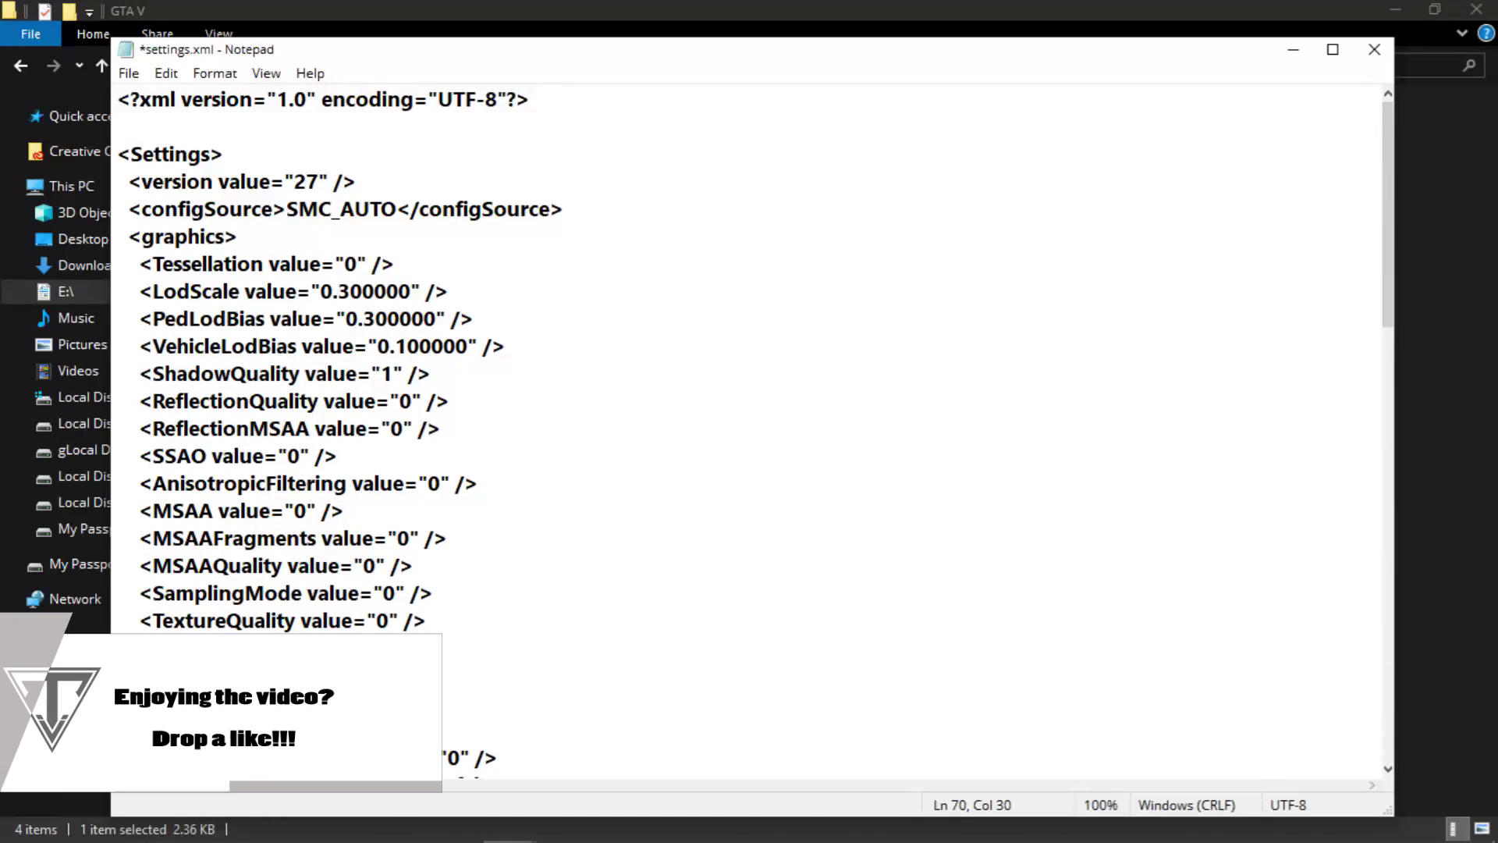
Save the changes to settings.xml while closing it, and close the GTA V folder
left_click(1374, 49)
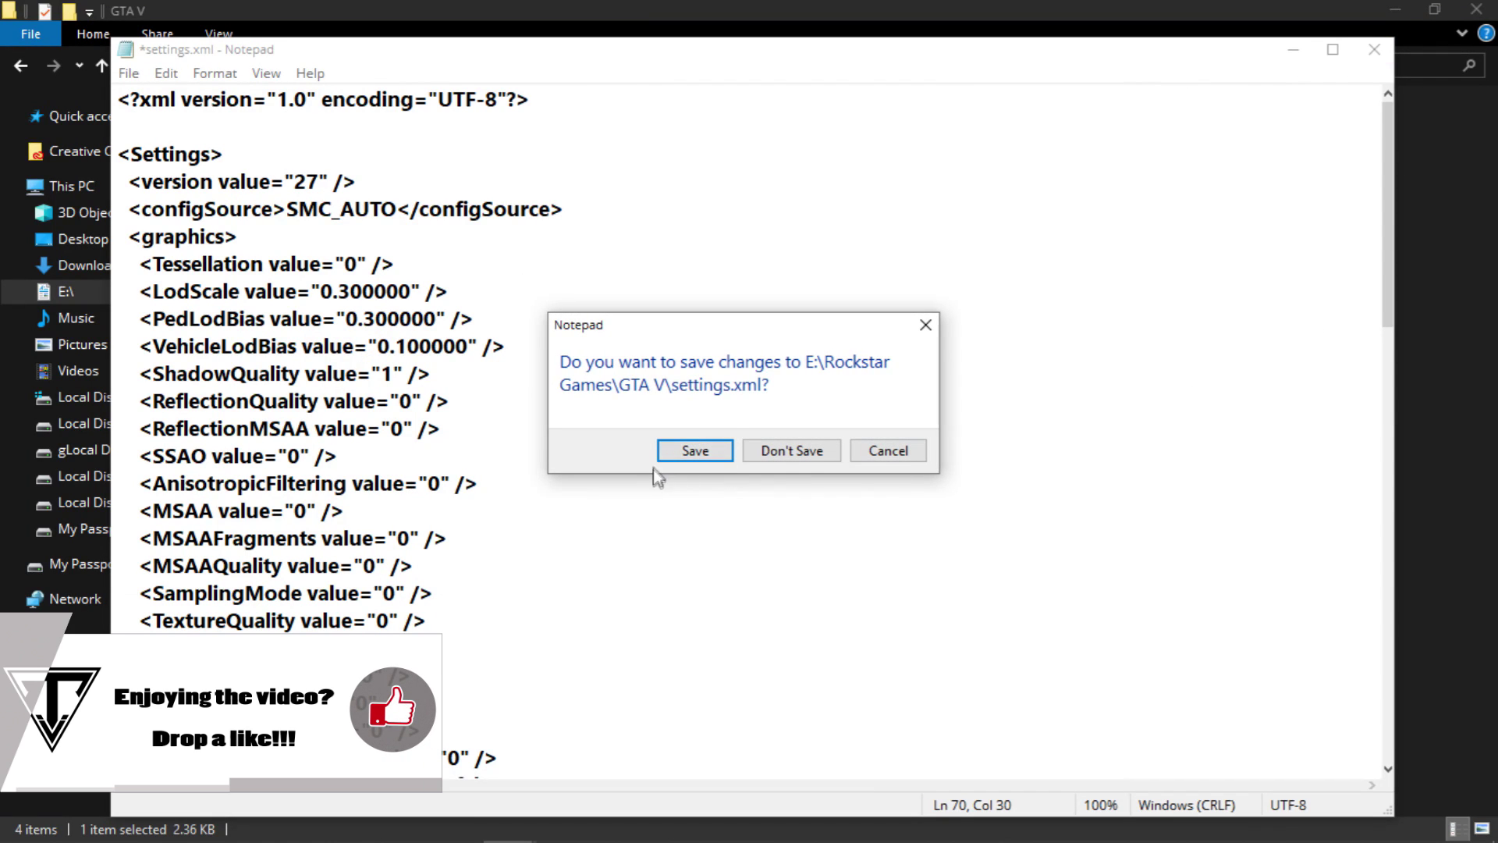
left_click(694, 453)
right_click(339, 367)
left_click(507, 459)
left_click(1476, 10)
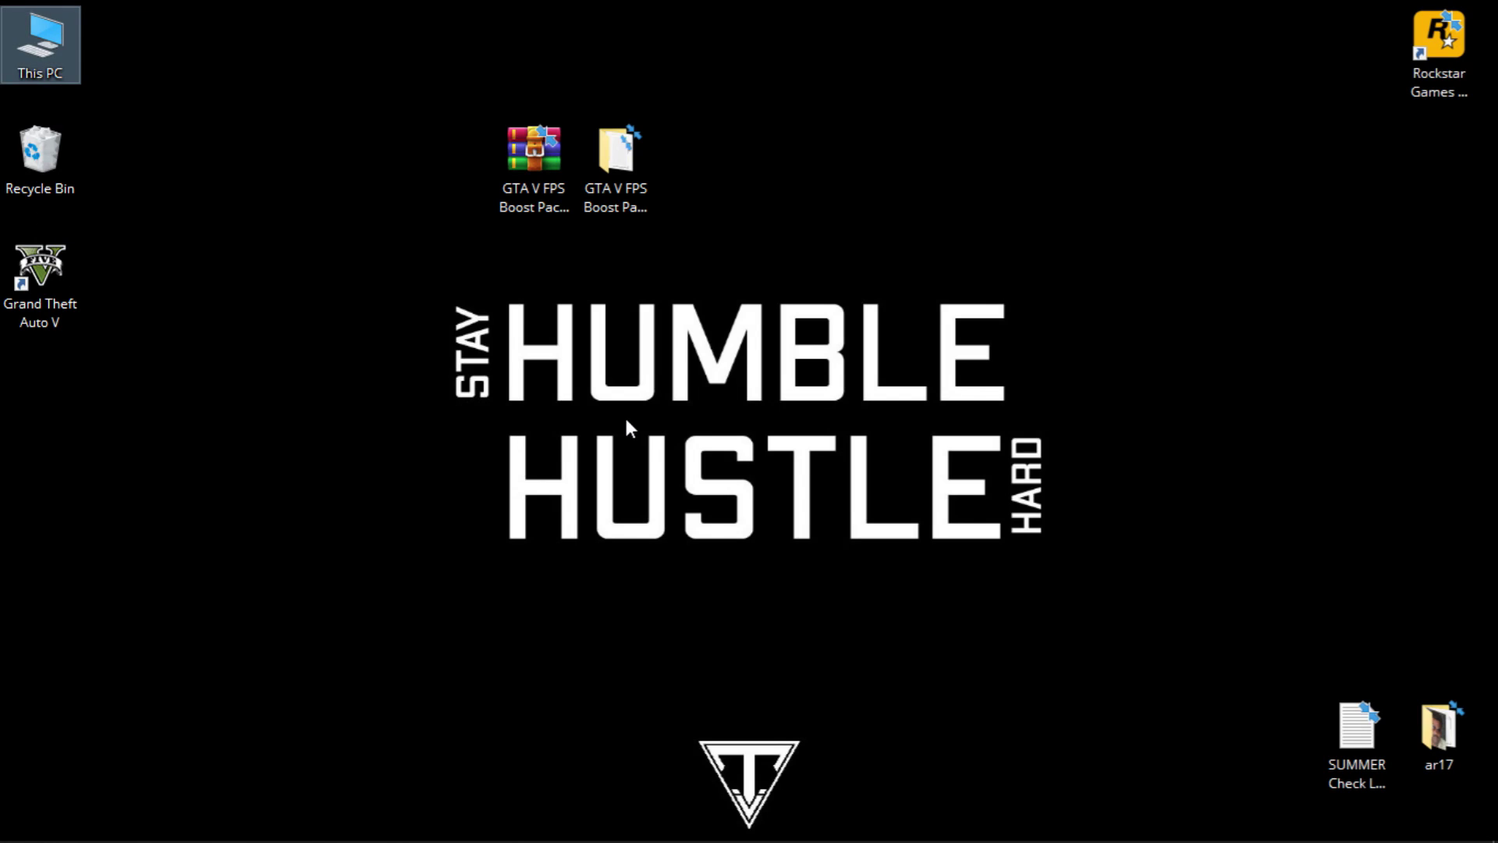
Open Task Manager and display its list of startup apps
right_click(903, 840)
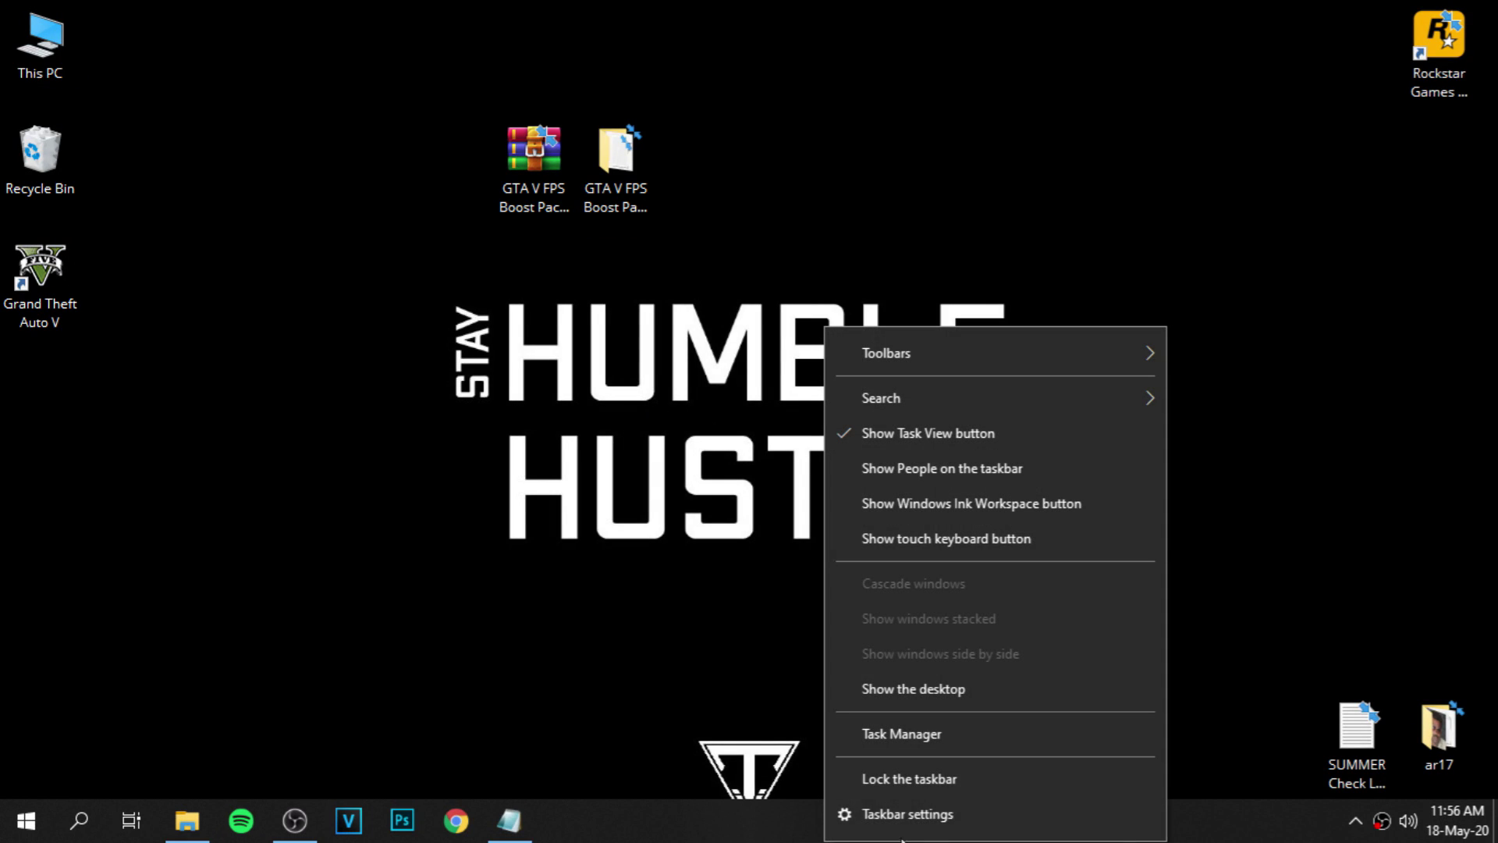
left_click(992, 733)
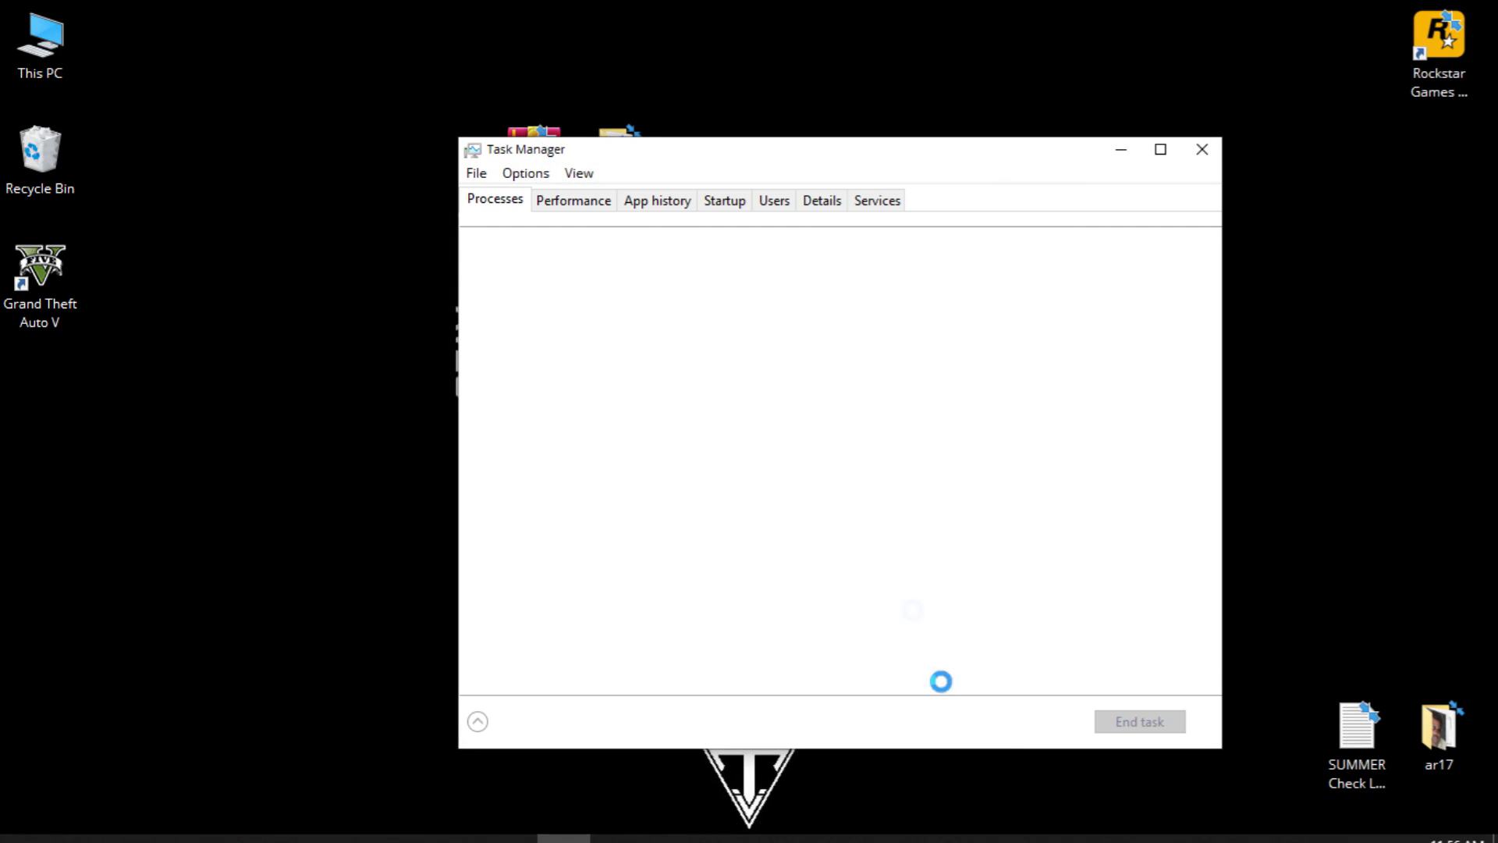
left_click_drag(845, 161, 758, 120)
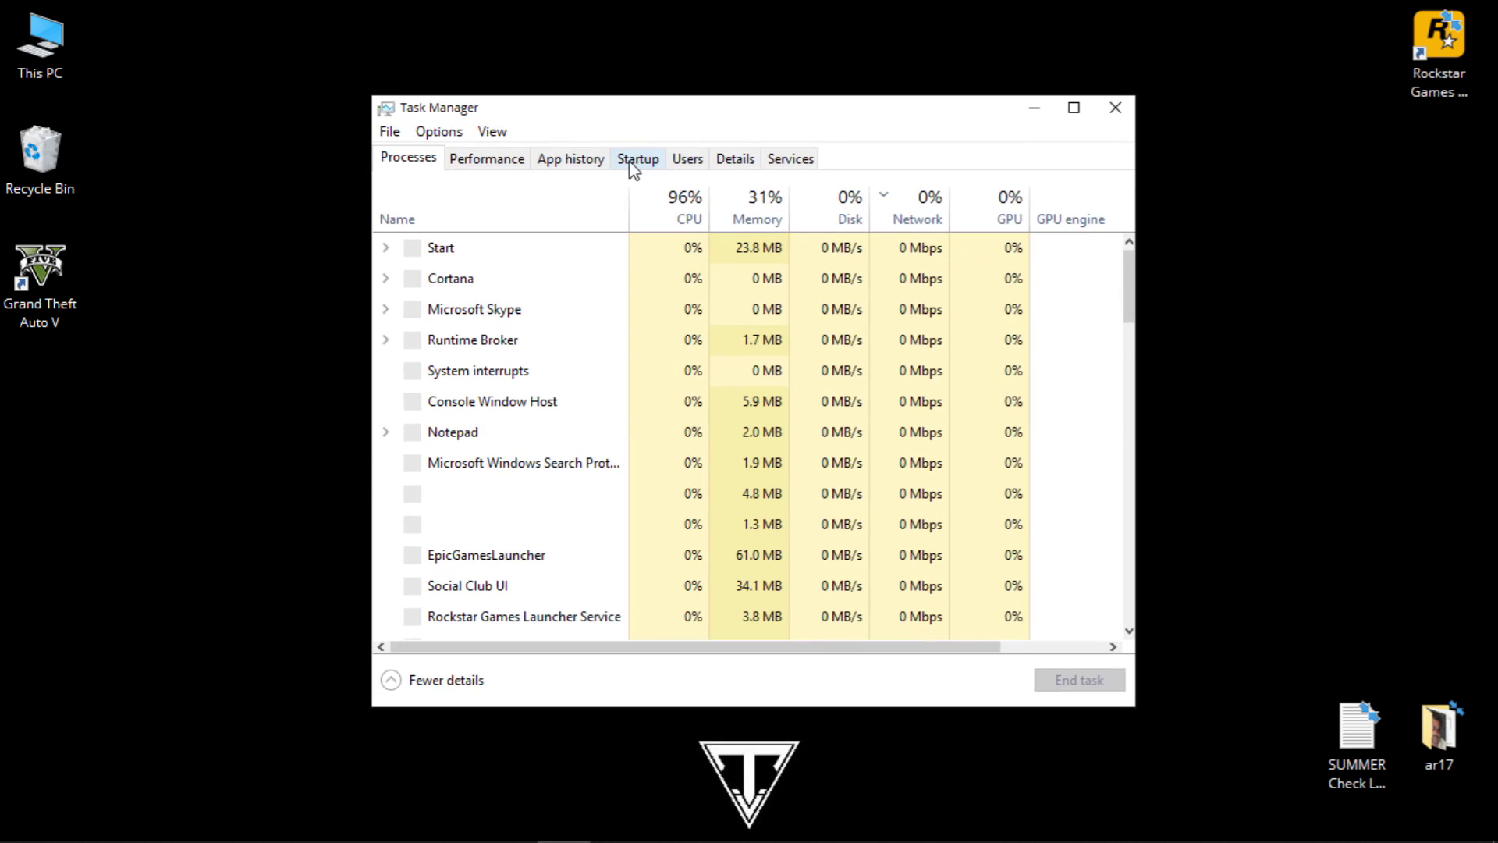
left_click(634, 169)
left_click(753, 340)
scroll(756, 374, "down", 2)
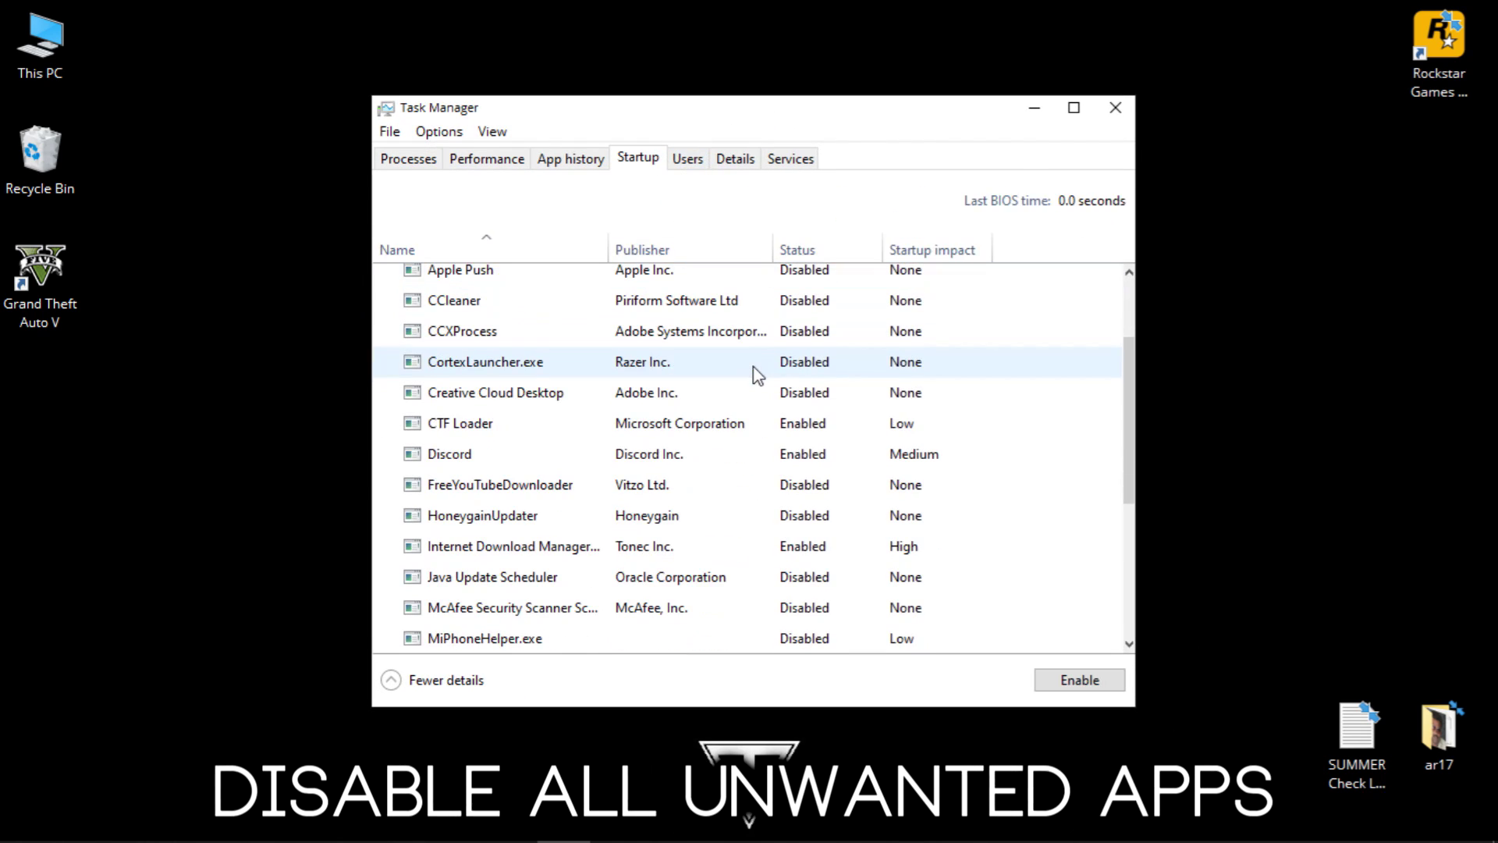
Examine the startup apps and their status for enabled entries that are unwanted
left_click(685, 430)
left_click(702, 468)
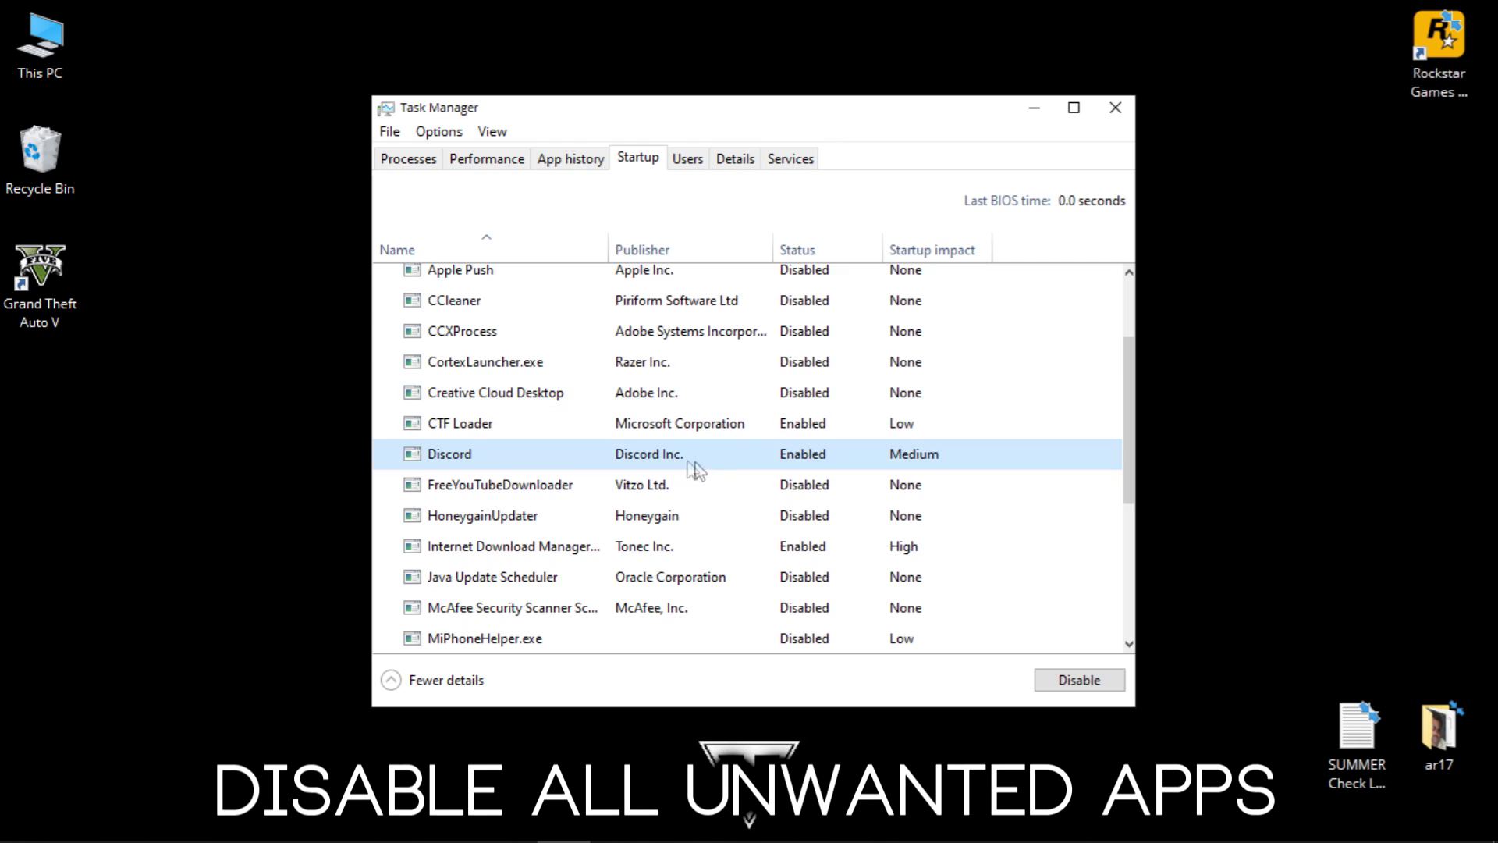
scroll(713, 458, "down", 3)
left_click(717, 468)
left_click(713, 467)
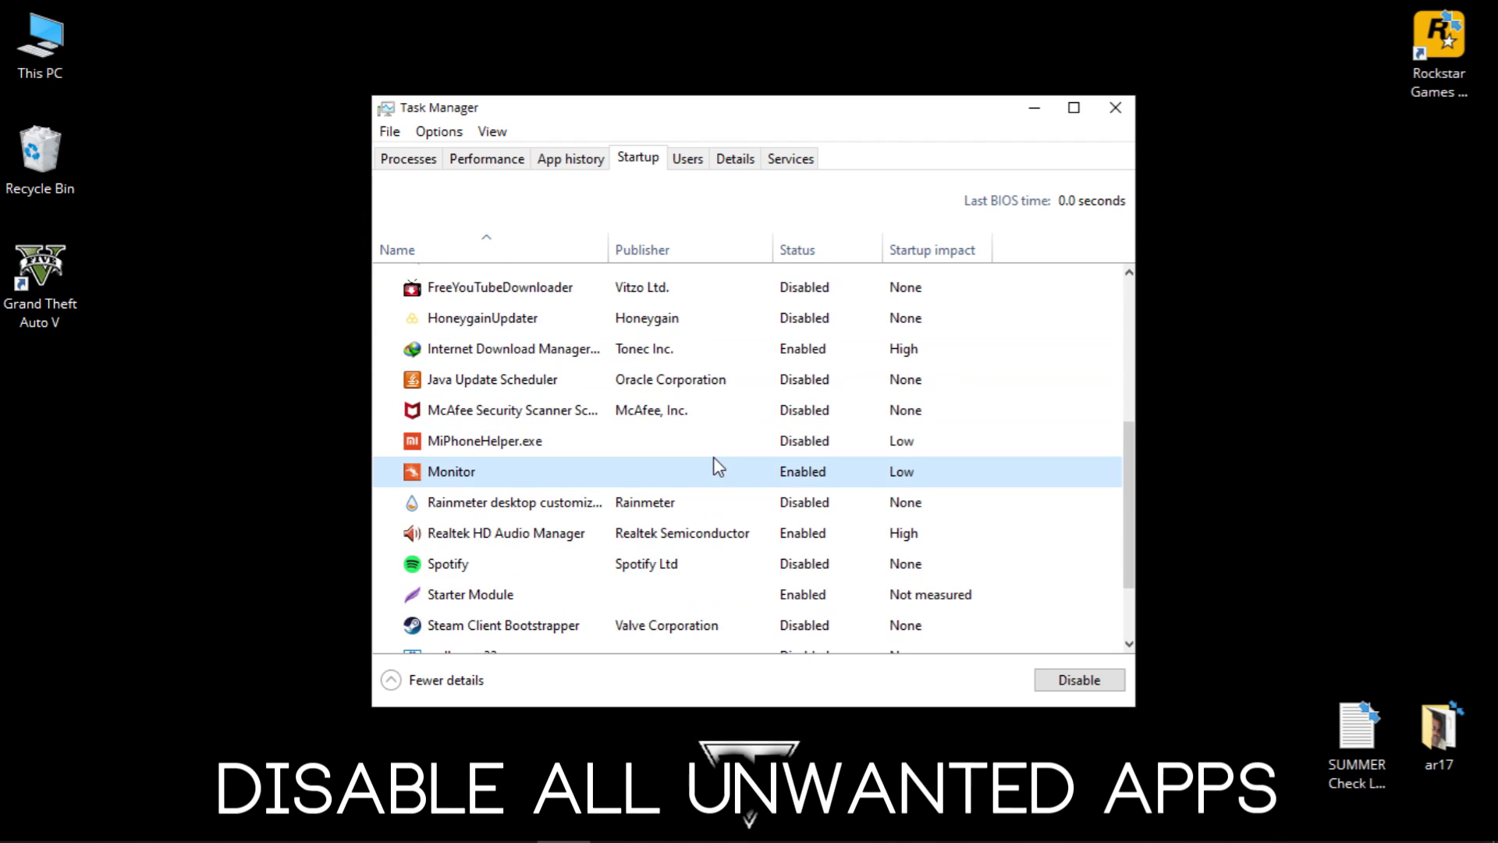
scroll(713, 466, "down", 1)
left_click(733, 469)
scroll(702, 468, "down", 1)
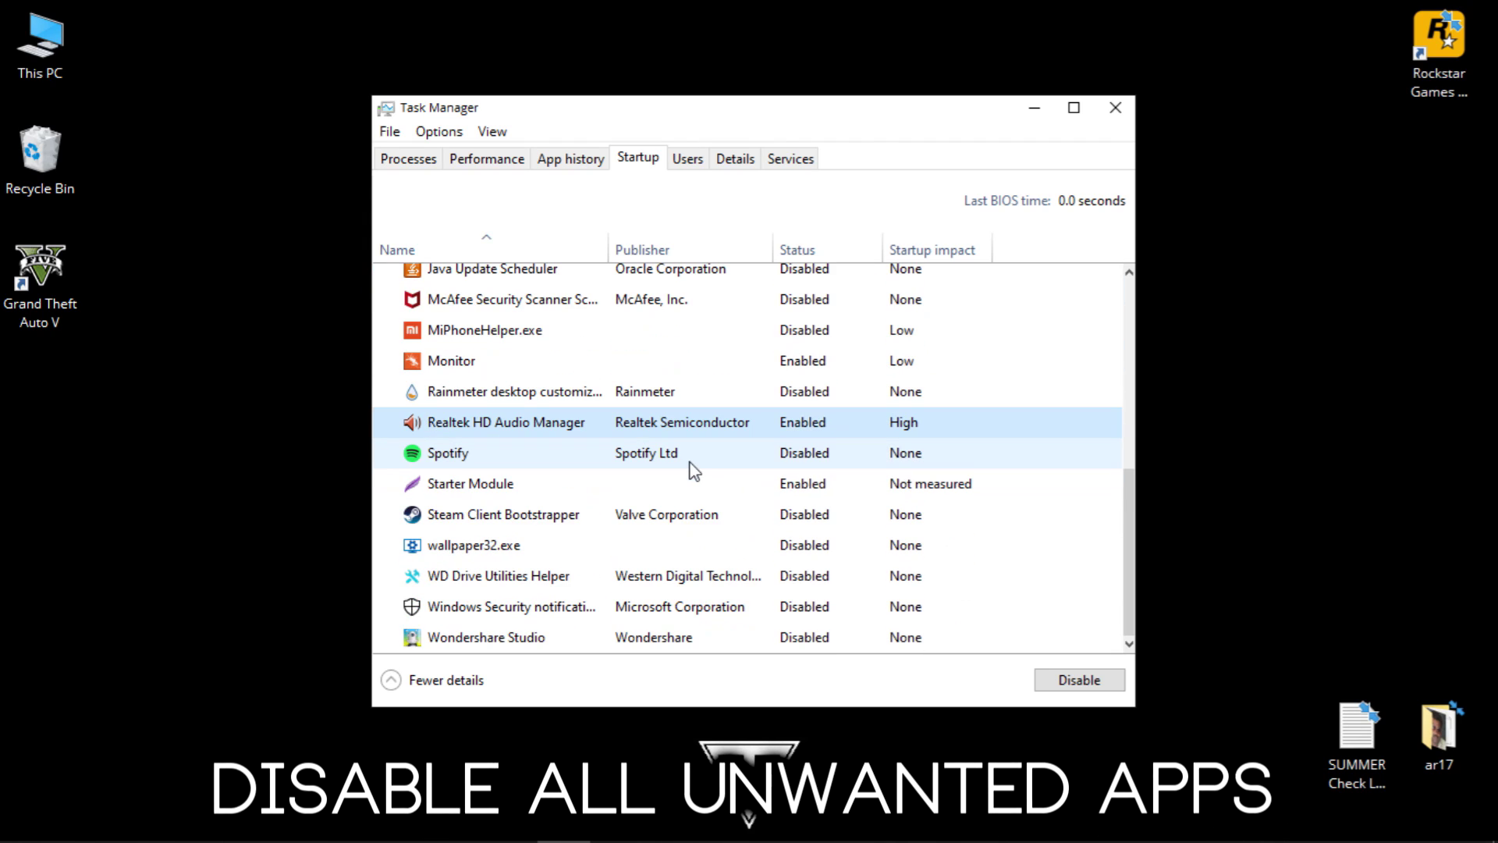
left_click(728, 589)
right_click(729, 588)
left_click(1003, 579)
left_click(964, 611)
scroll(896, 568, "up", 2)
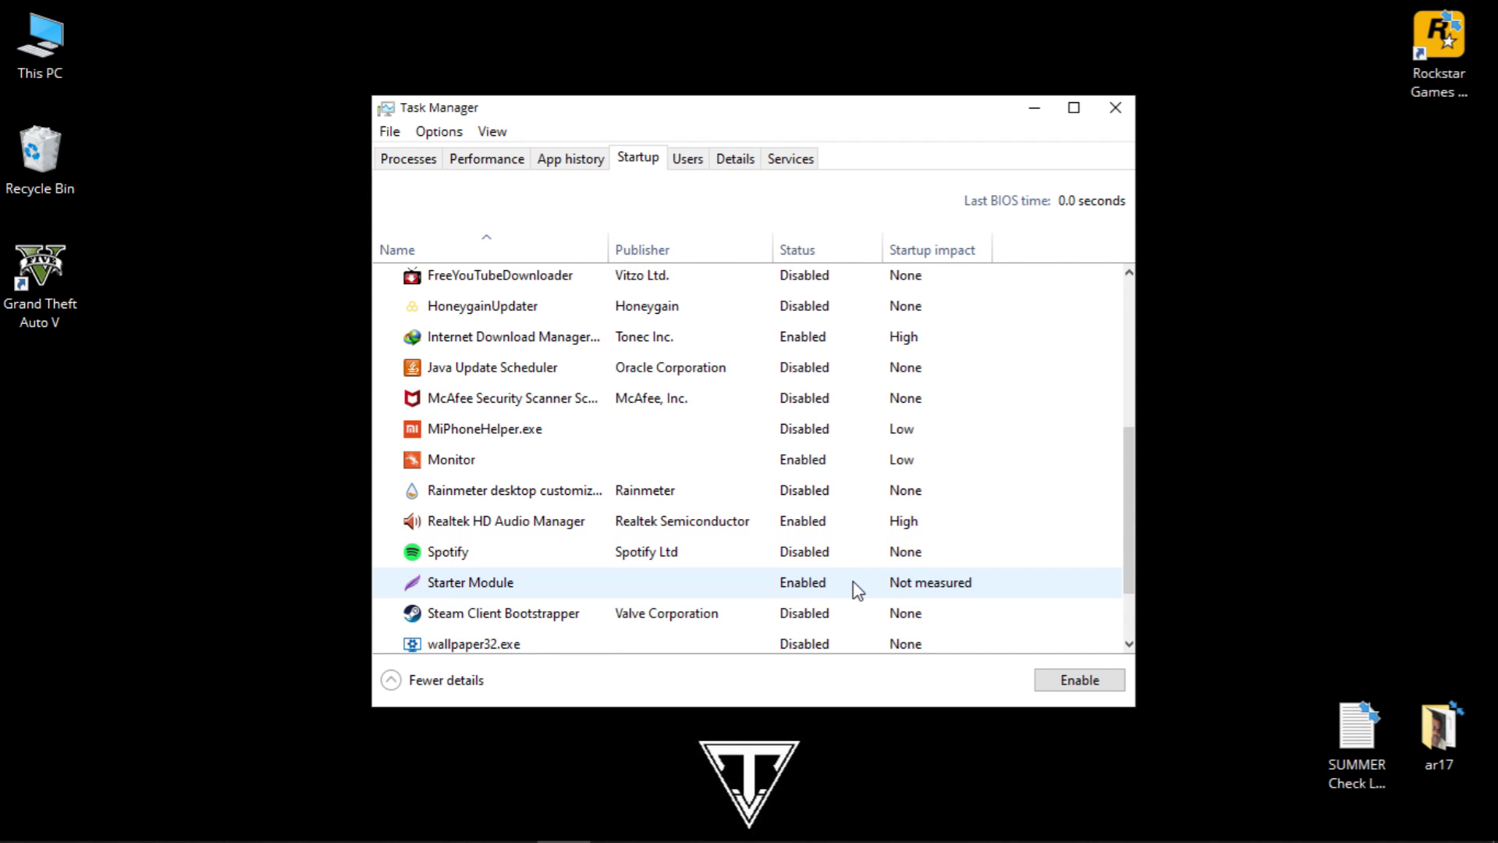
Disable the Starter Module startup app and close Task Manager
left_click(851, 589)
left_click(1072, 688)
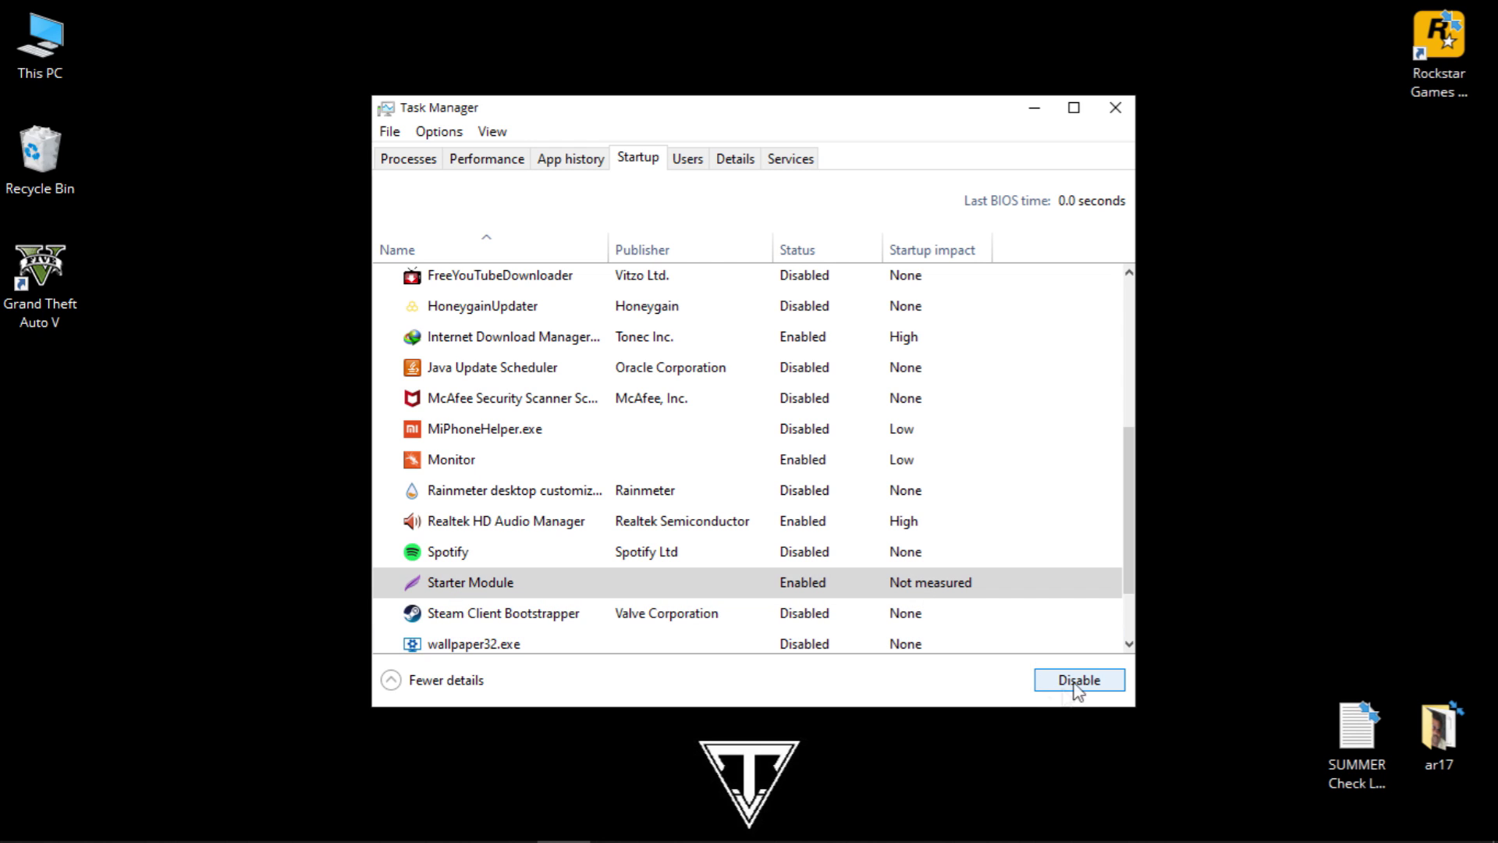
left_click(1116, 113)
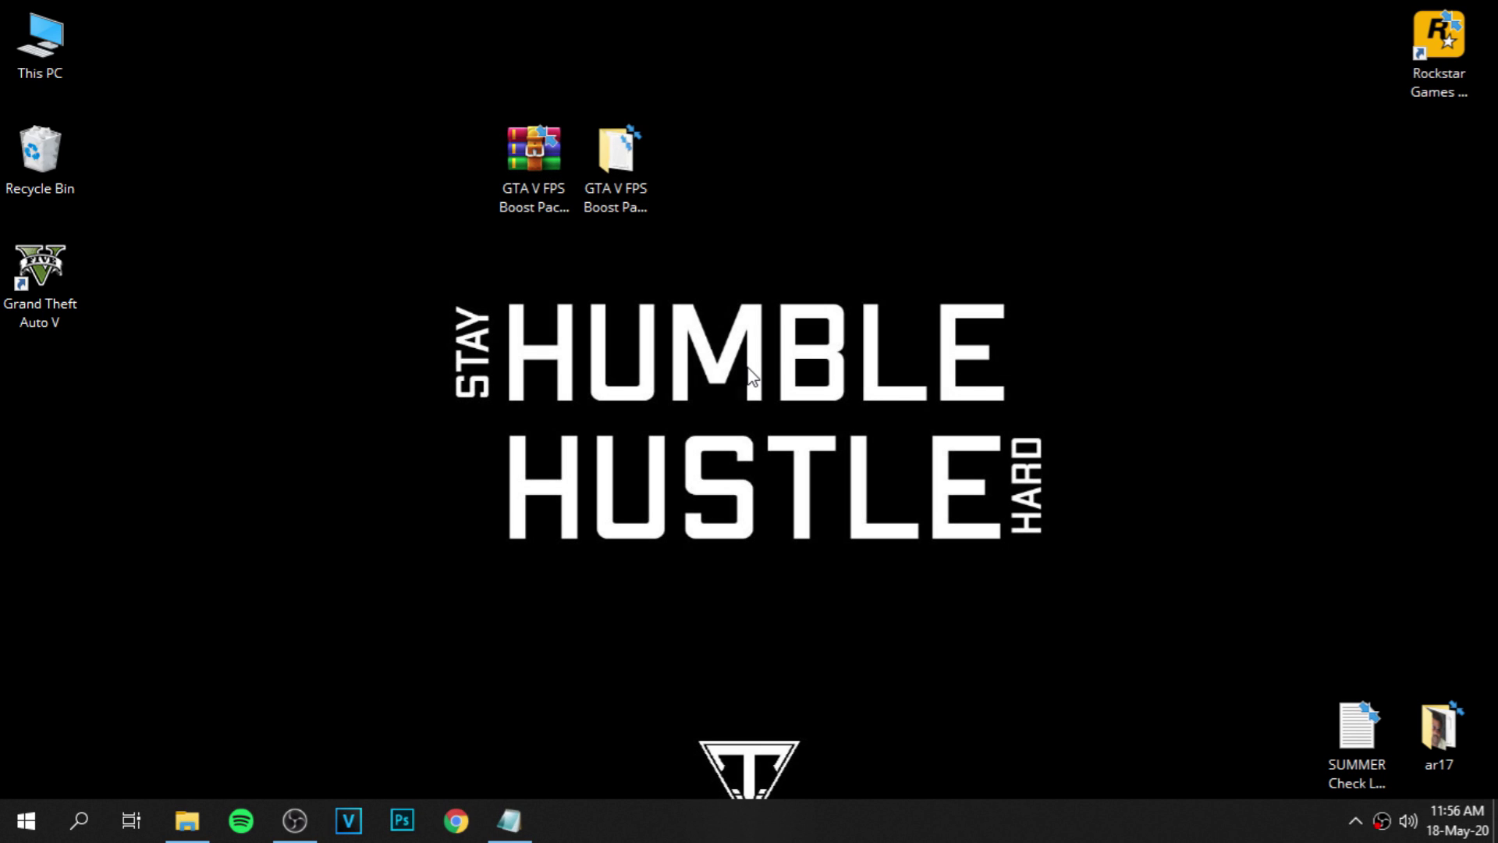
Open the Scripts folder inside the GTA V FPS Boost Pack By Trimors folder on the desktop
double_click(619, 190)
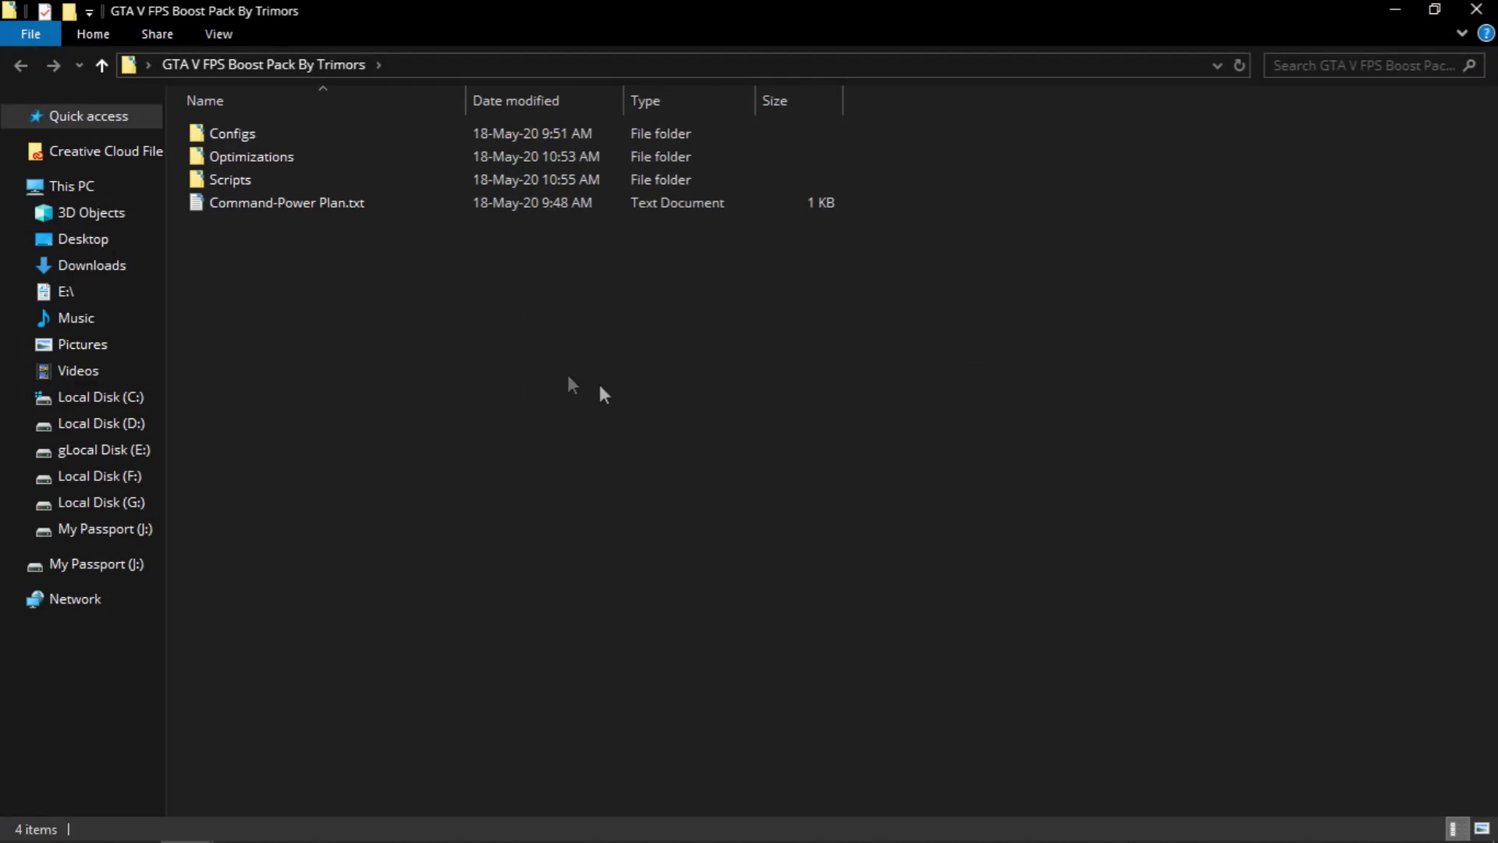
left_click(239, 181)
double_click(251, 181)
left_click_drag(327, 248, 292, 137)
key("Return")
left_click(320, 224)
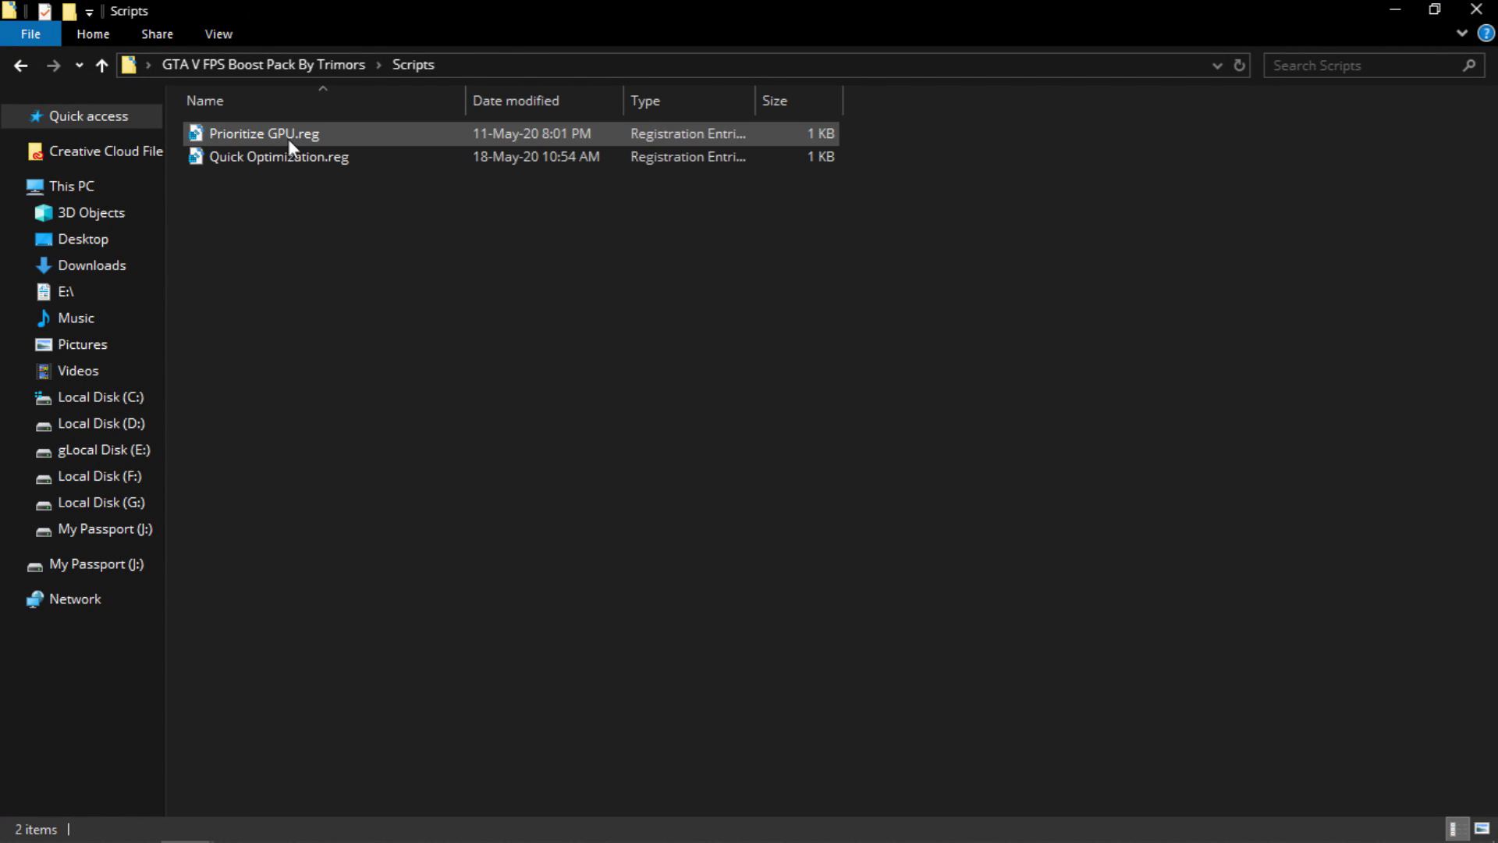
Add the entries of Prioritize GPU.reg to the registry and accept the confirmation
left_click(260, 142)
double_click(255, 135)
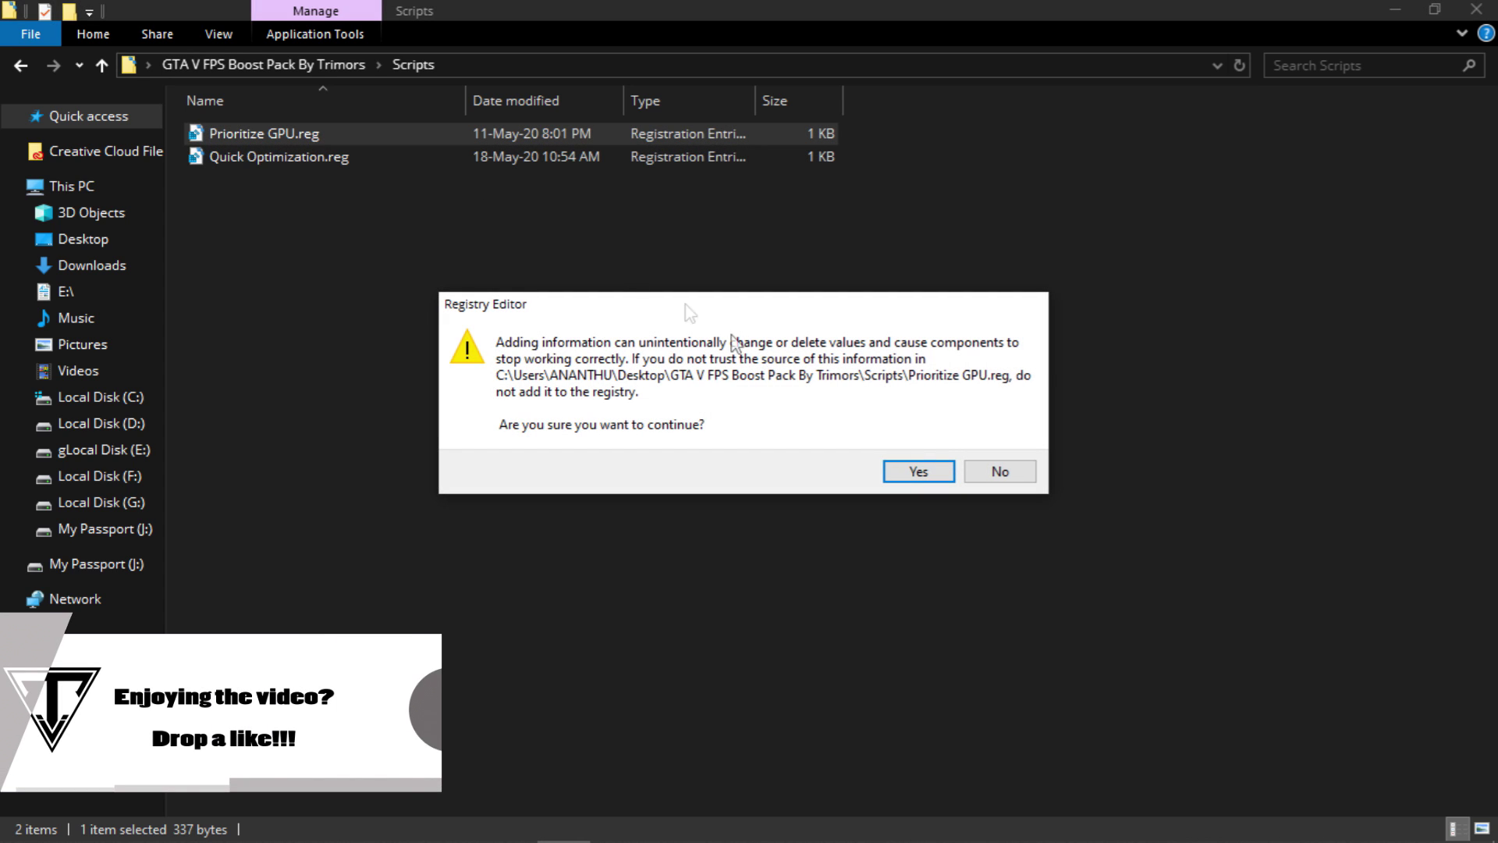
left_click(924, 471)
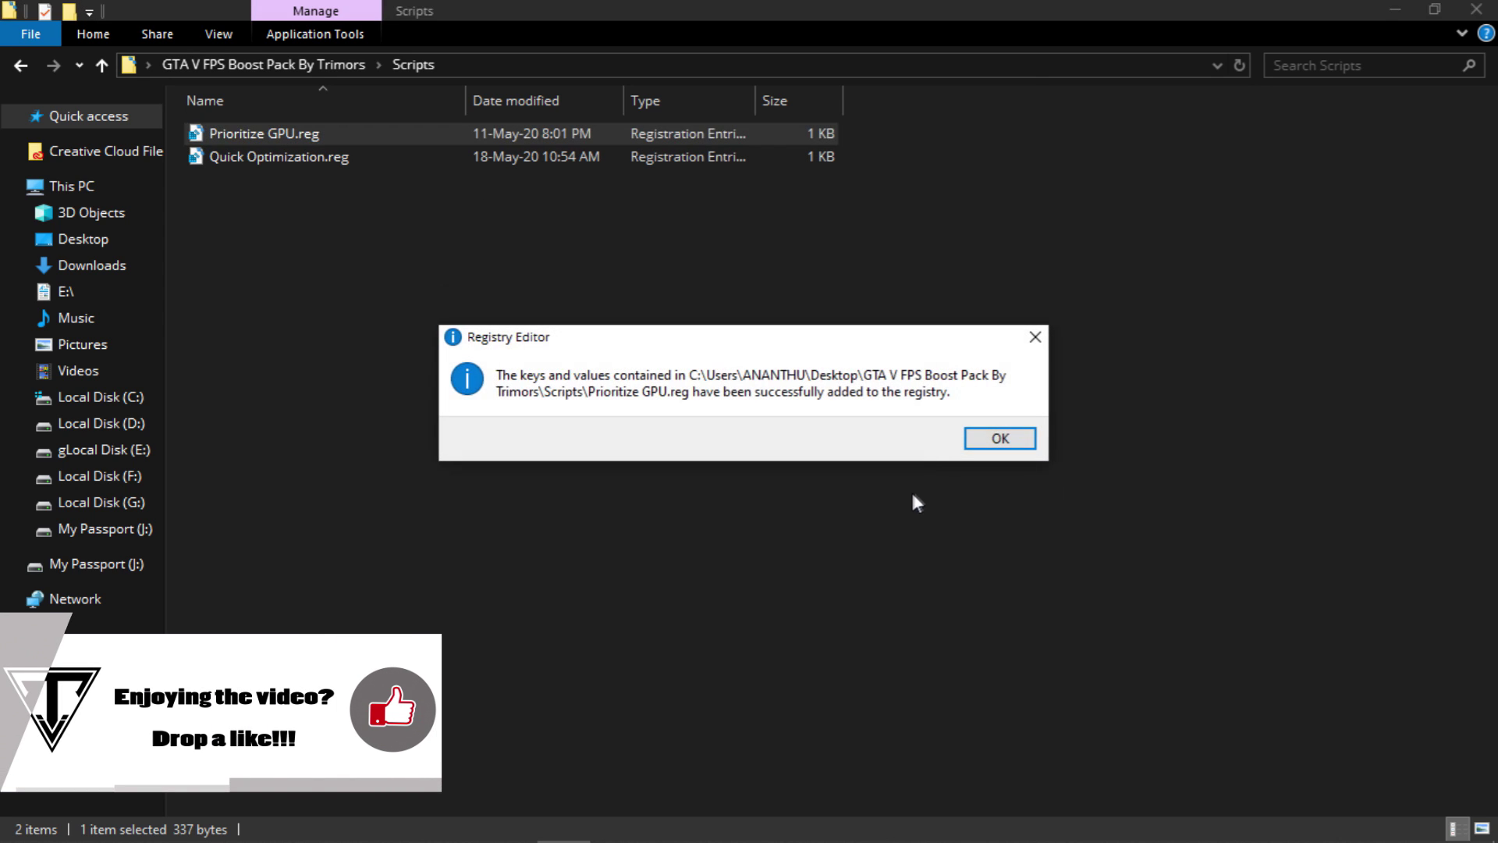
left_click(1000, 439)
Add the entries of Quick Optimization.reg to the registry and close the Scripts folder
left_click(257, 160)
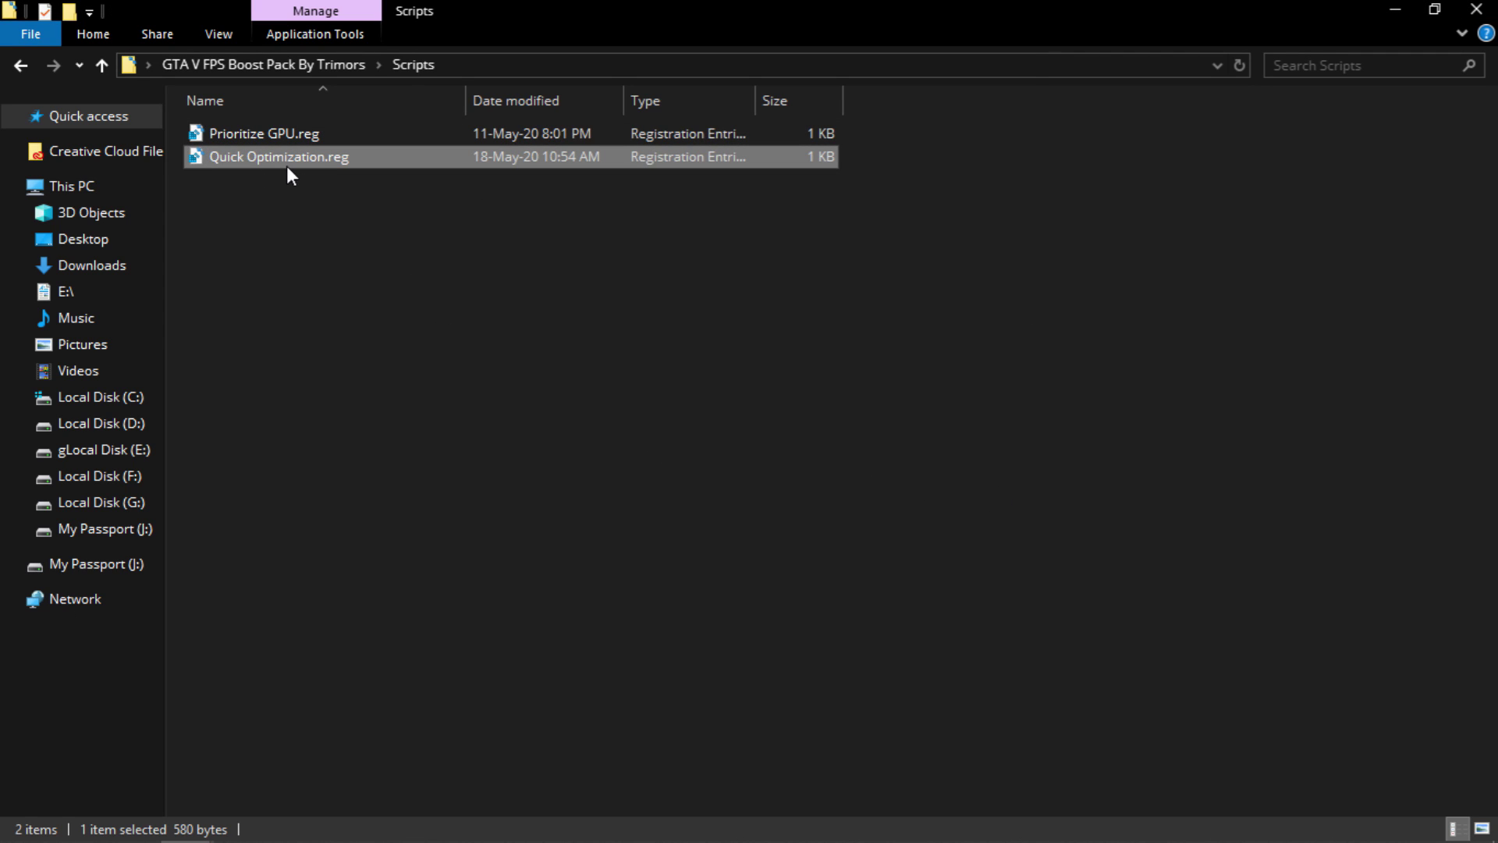
double_click(287, 164)
left_click(923, 470)
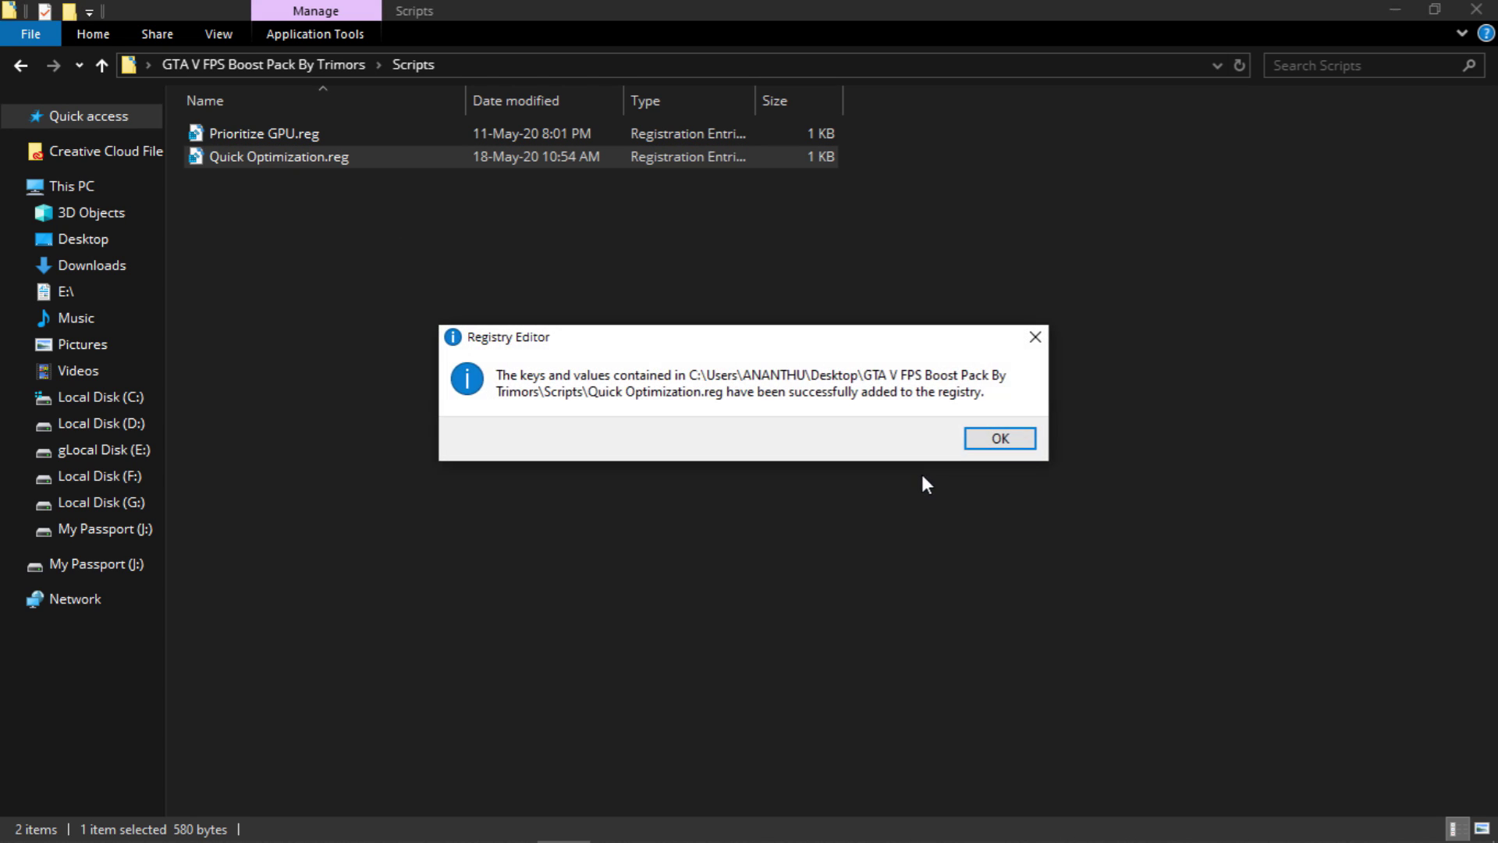
left_click(999, 439)
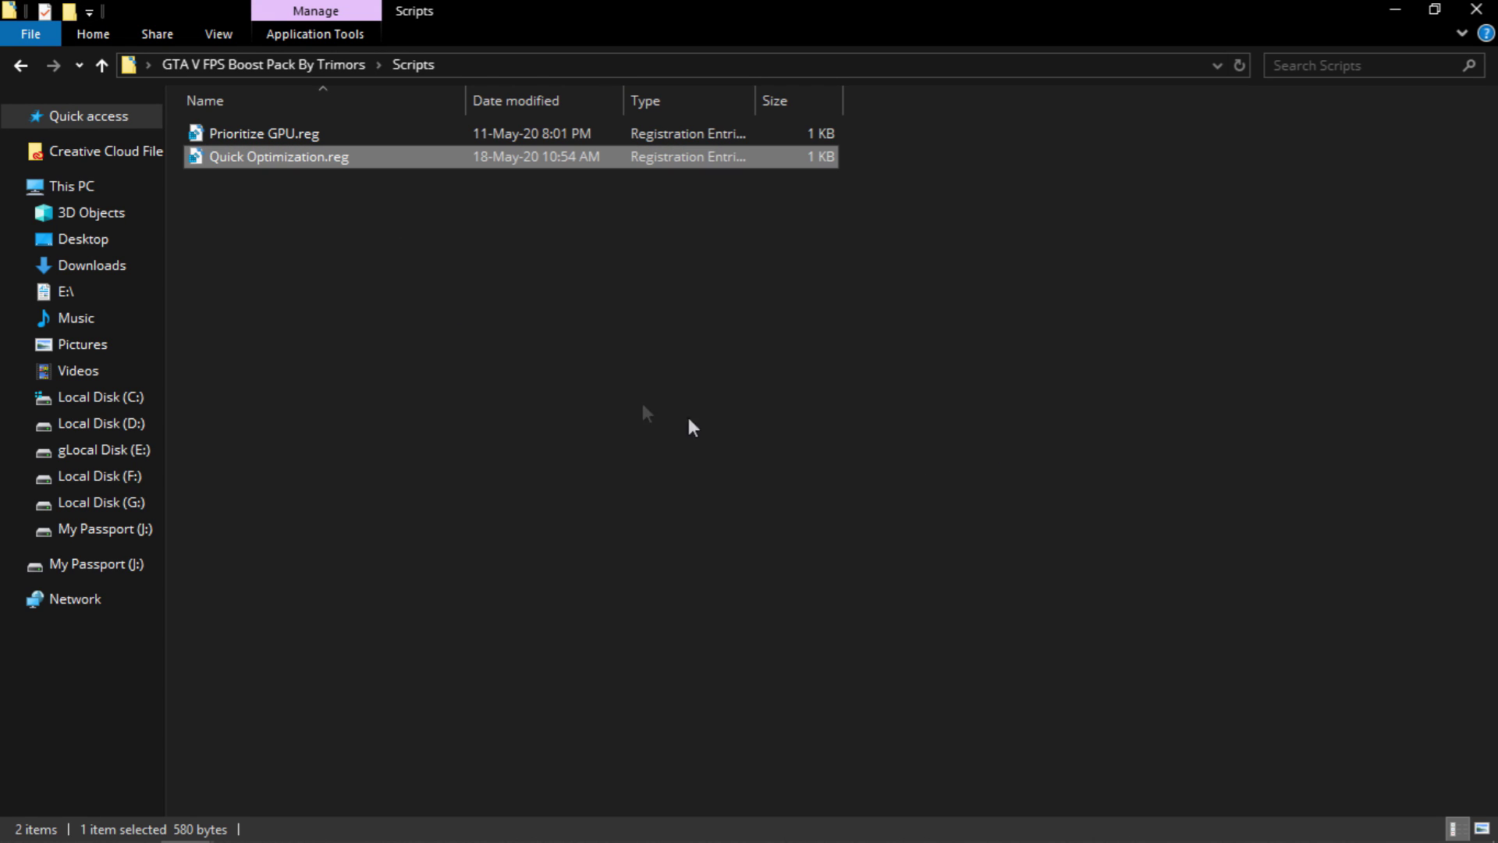
left_click(1477, 9)
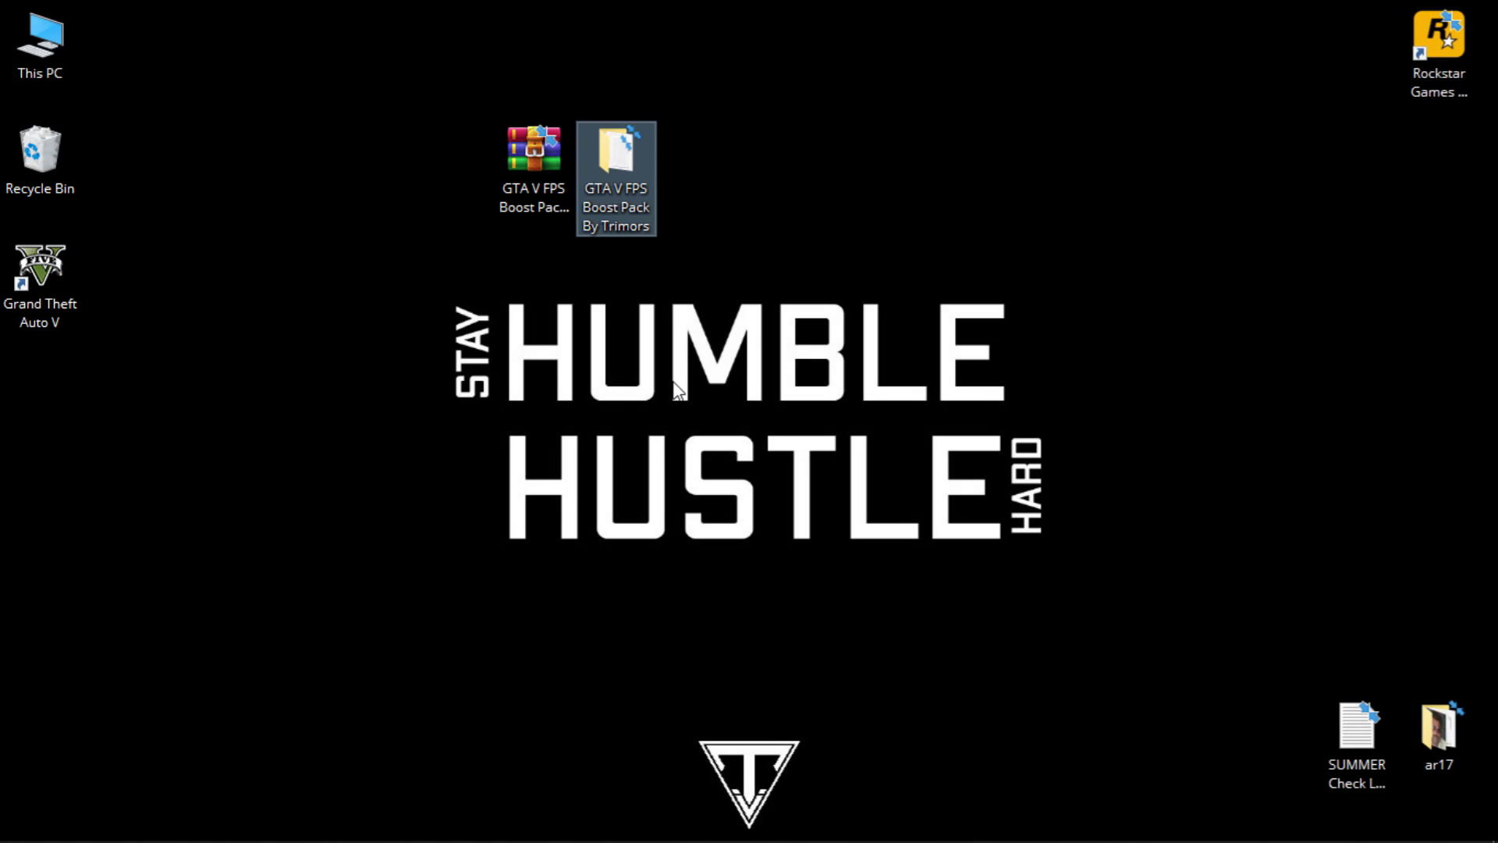
Copy the powercfg -duplicatescheme command line from Command-Power Plan.txt in the boost pack folder
double_click(620, 190)
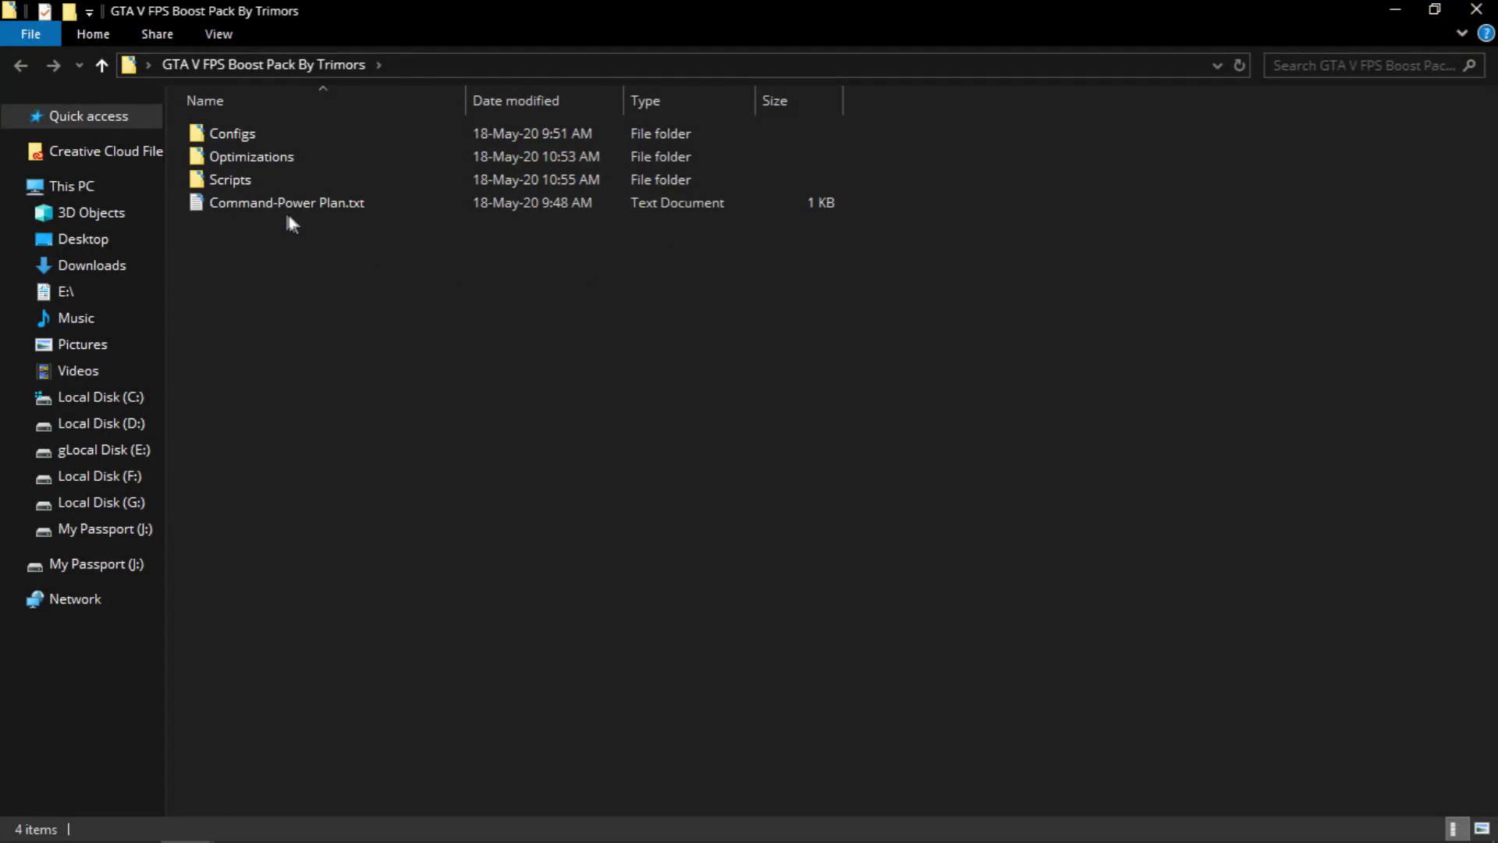
left_click(275, 212)
double_click(327, 202)
left_click_drag(846, 149, 116, 153)
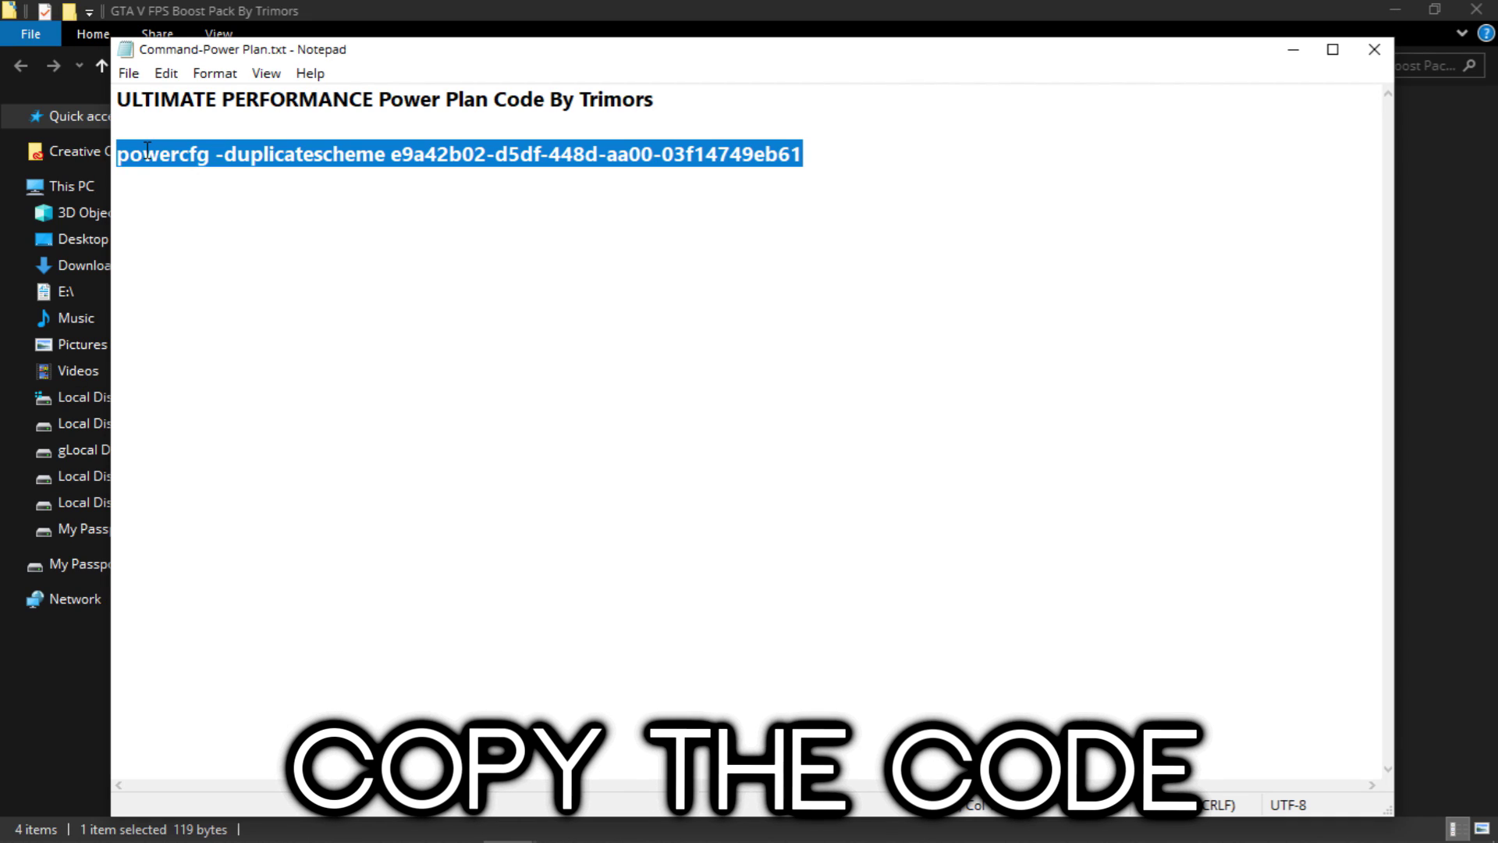
right_click(147, 151)
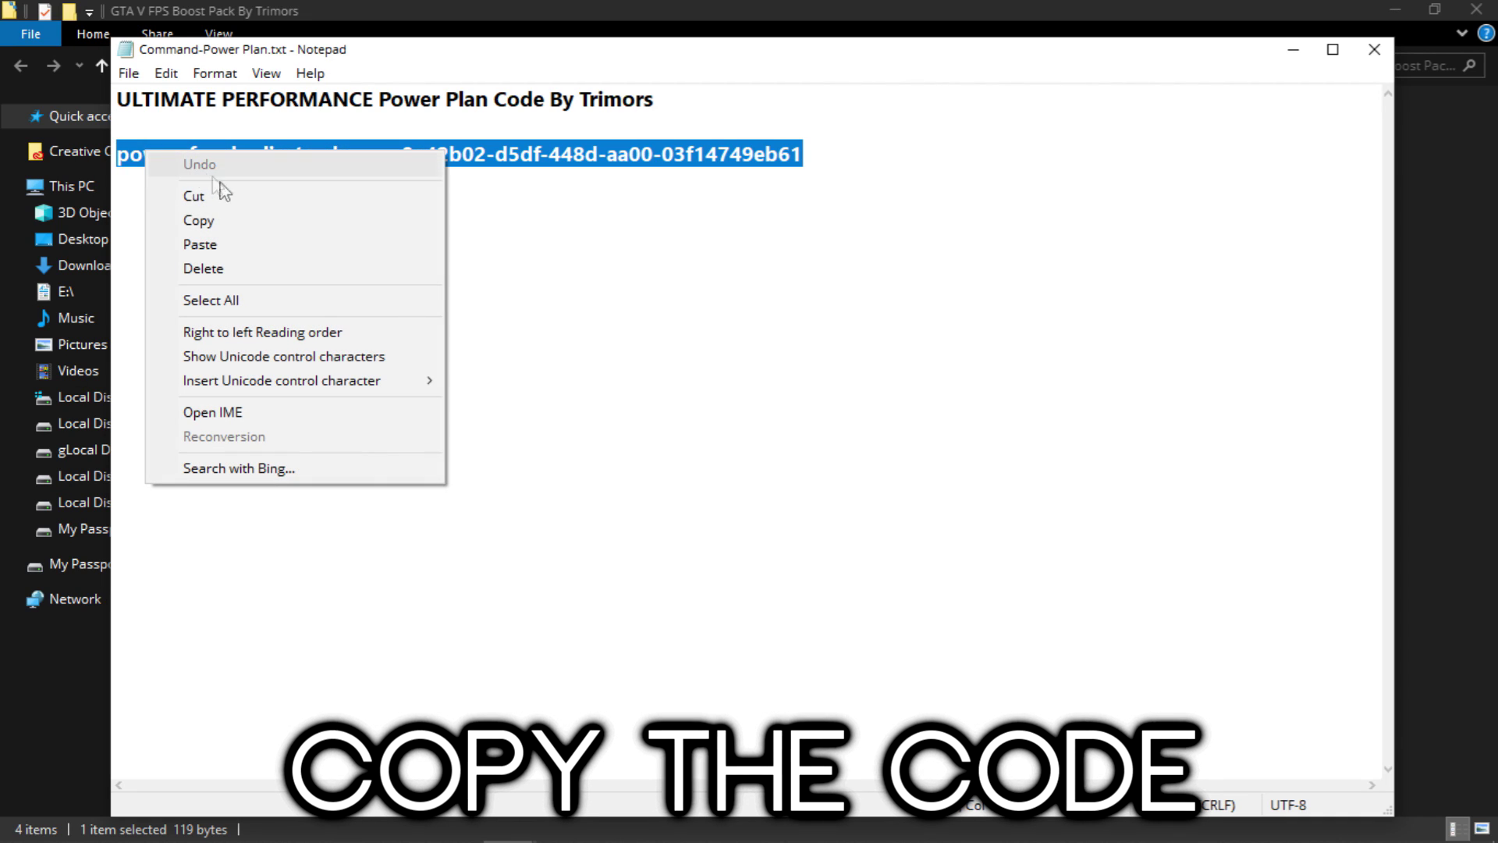
left_click(207, 230)
Run the copied command powercfg -duplicatescheme e9a42b02-d5df-448d-aa00-03f14749eb61 in Command Prompt as administrator
left_click(65, 838)
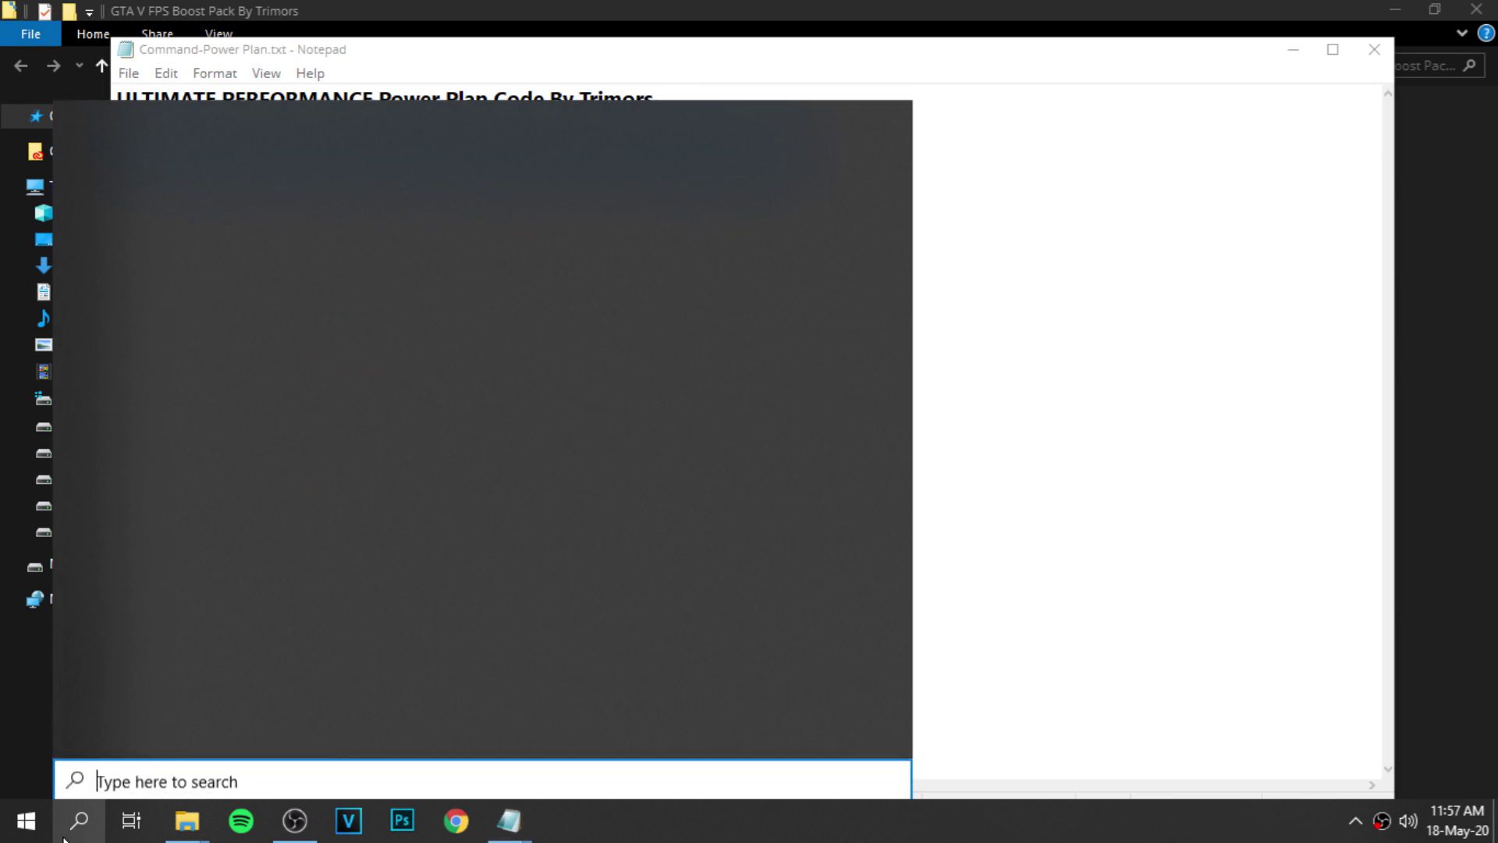
type("CMD")
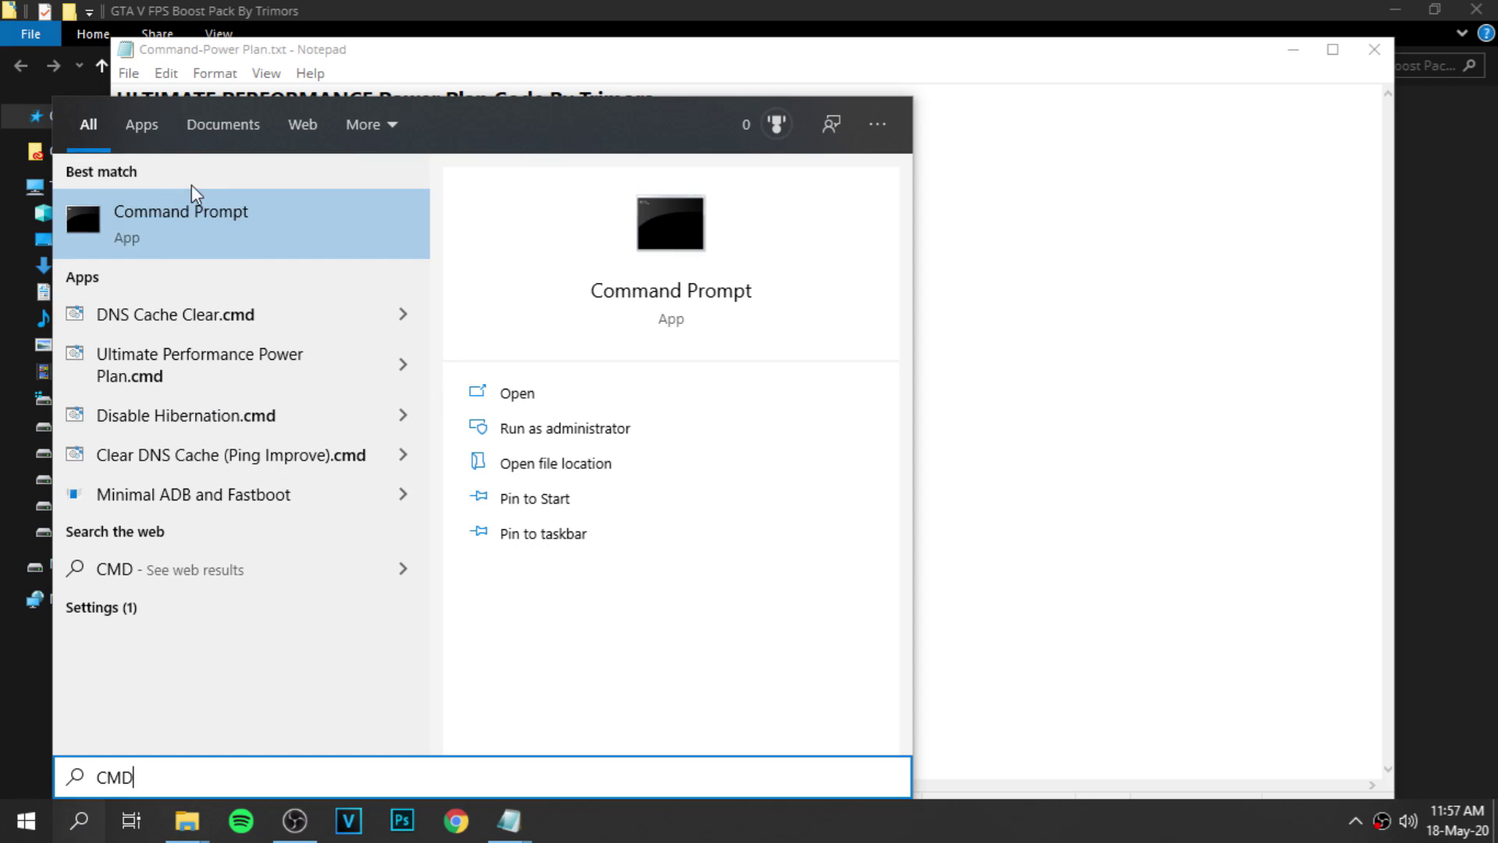
right_click(143, 206)
left_click(240, 238)
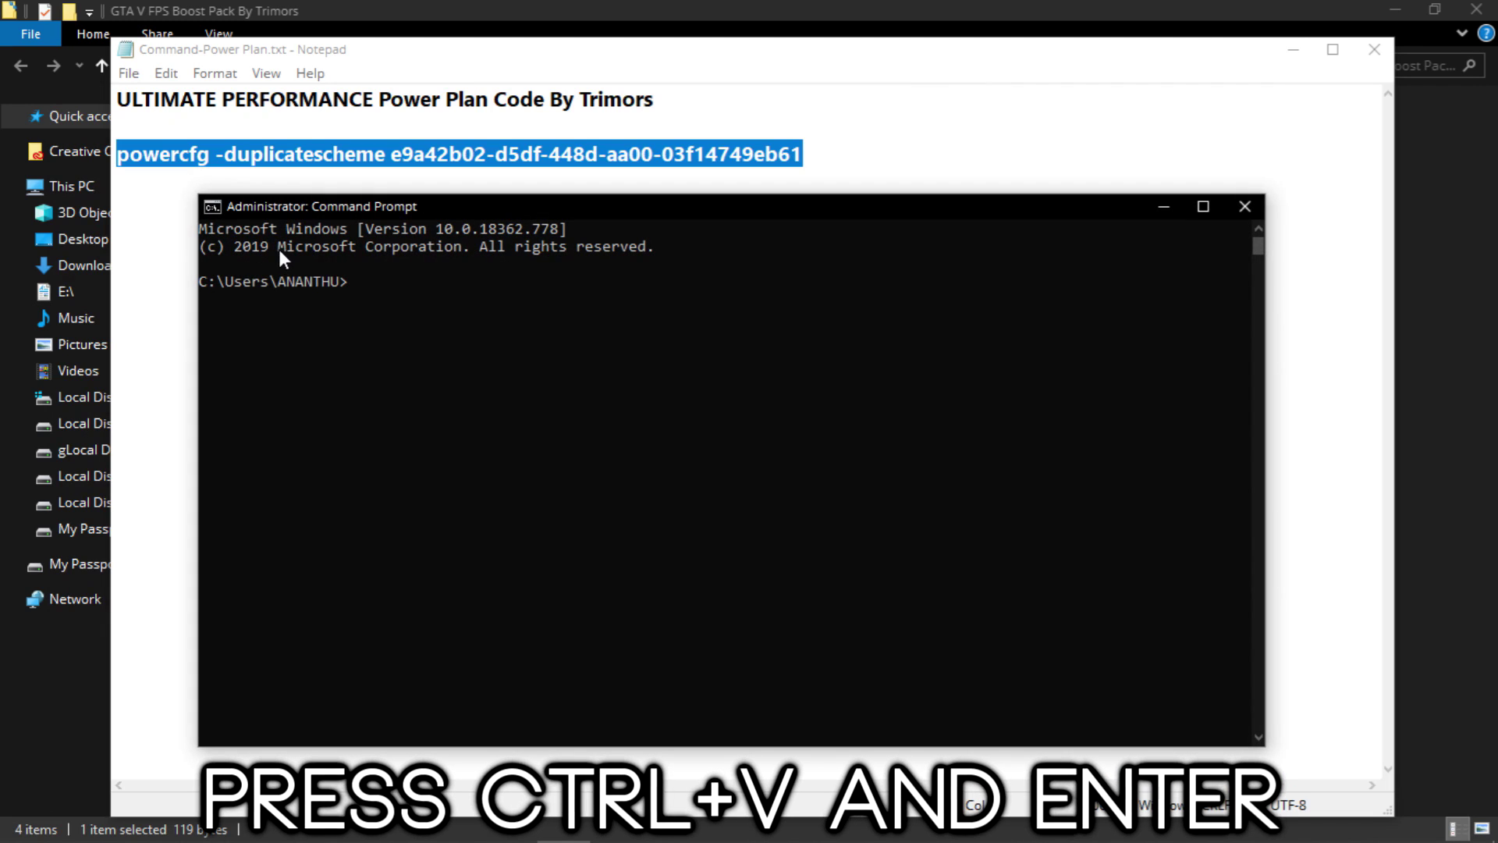
key("ctrl+v")
key("Return")
left_click_drag(706, 300, 881, 302)
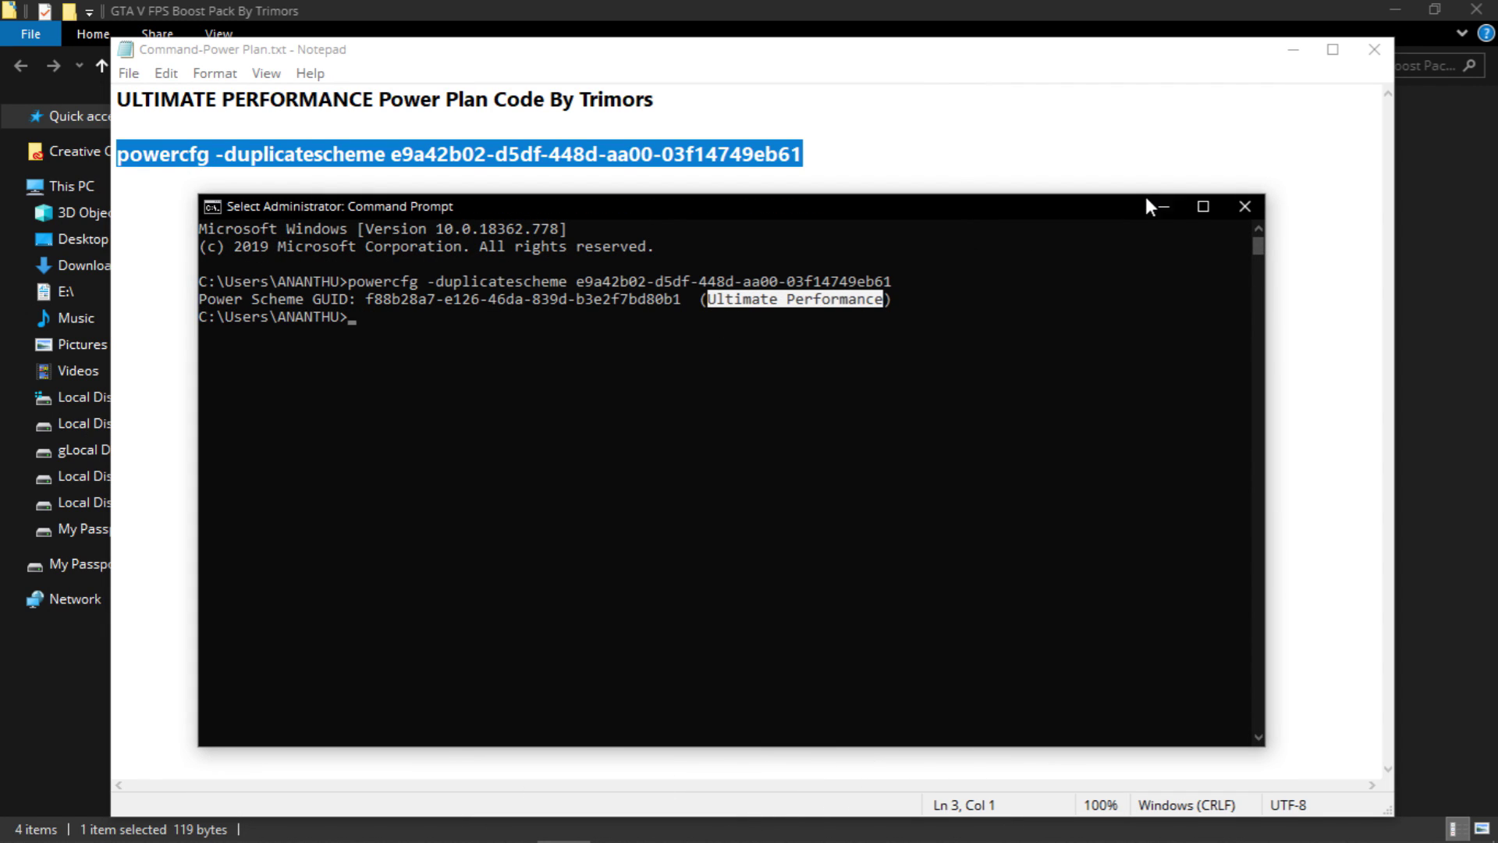
Close Command Prompt, the Command-Power Plan.txt file and the boost pack folder
left_click(1245, 206)
left_click(1375, 50)
left_click(562, 422)
key("alt+F4")
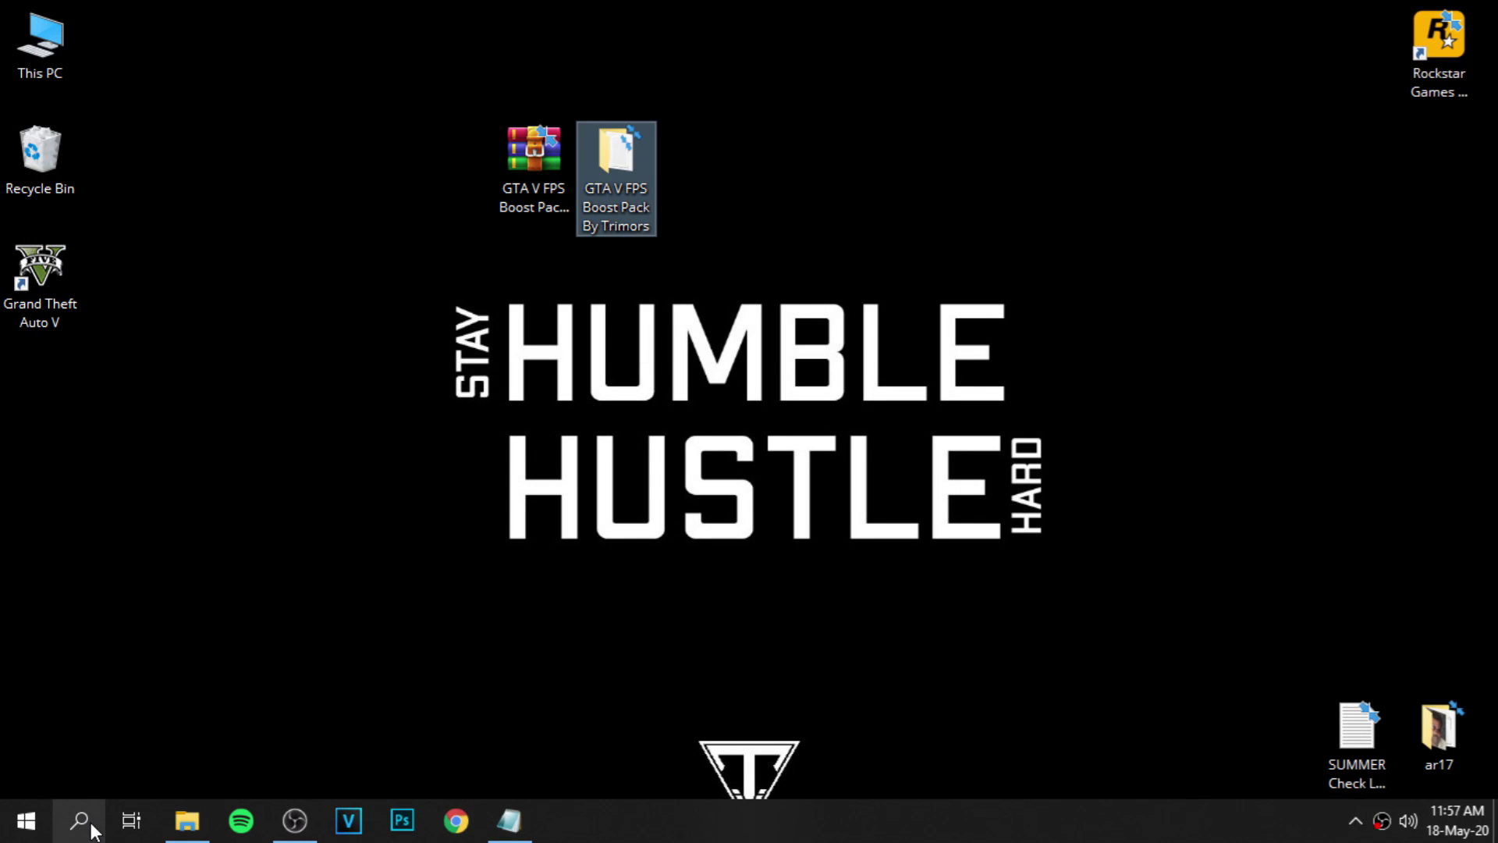
Search Windows for "POWER PLAN" and open the Choose a power plan settings
left_click(87, 813)
type("POWER PLAN")
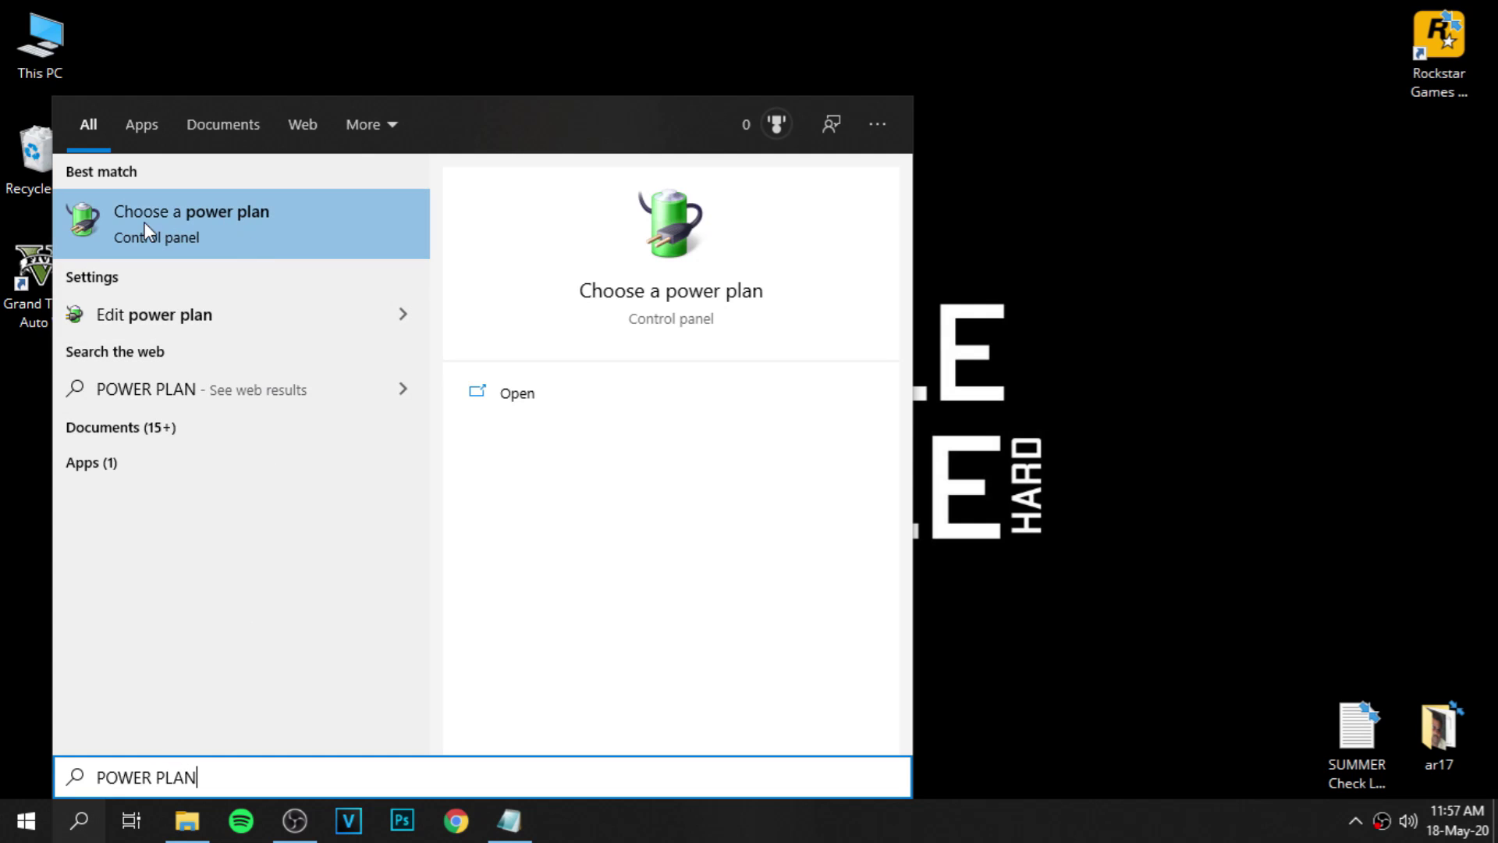
left_click(200, 226)
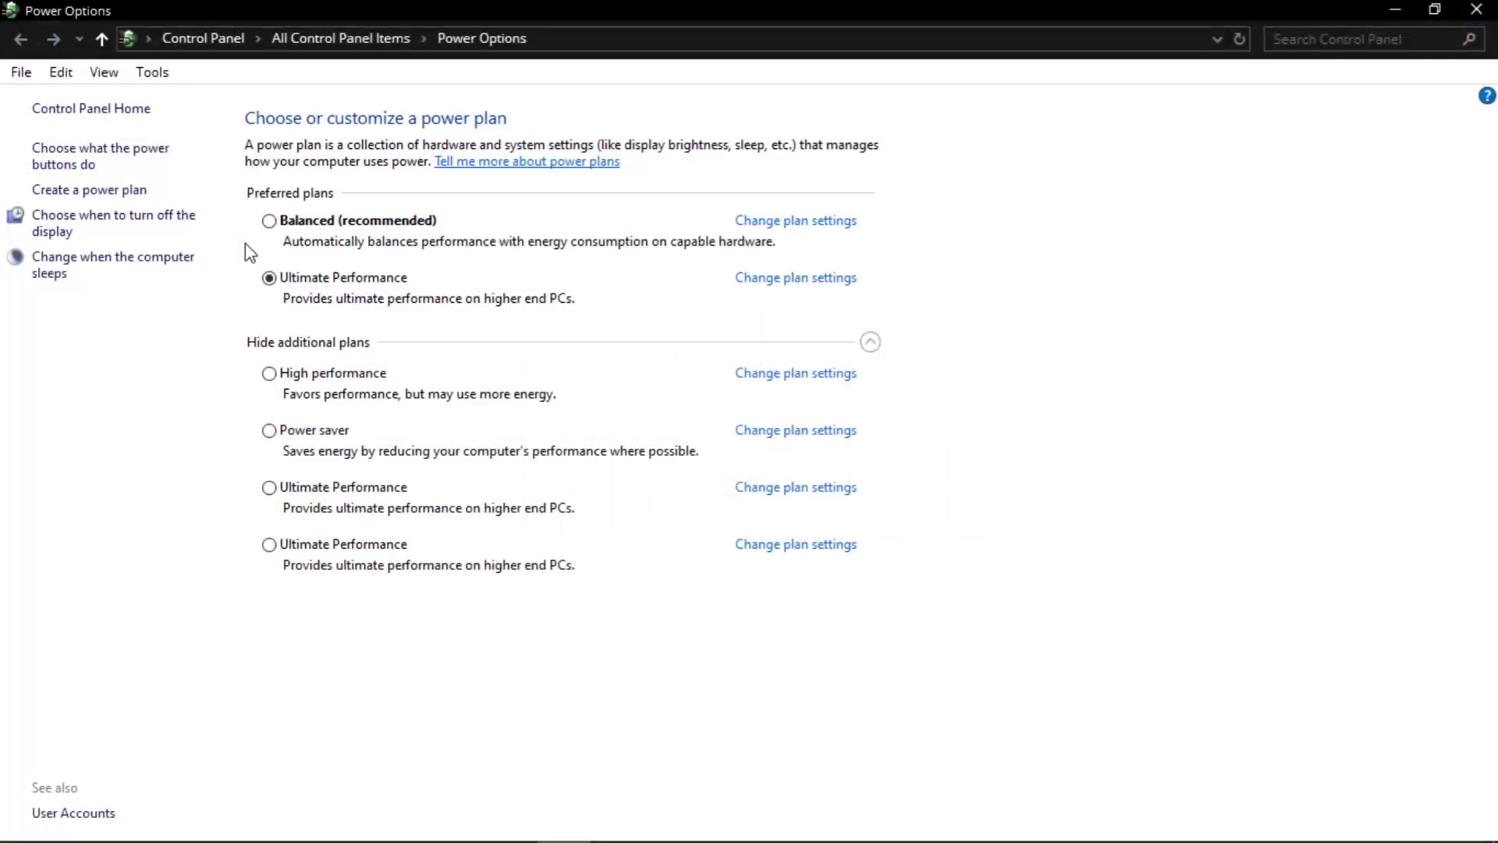
Activate the last Ultimate Performance plan among the additional power plans and close Power Options
left_click(870, 344)
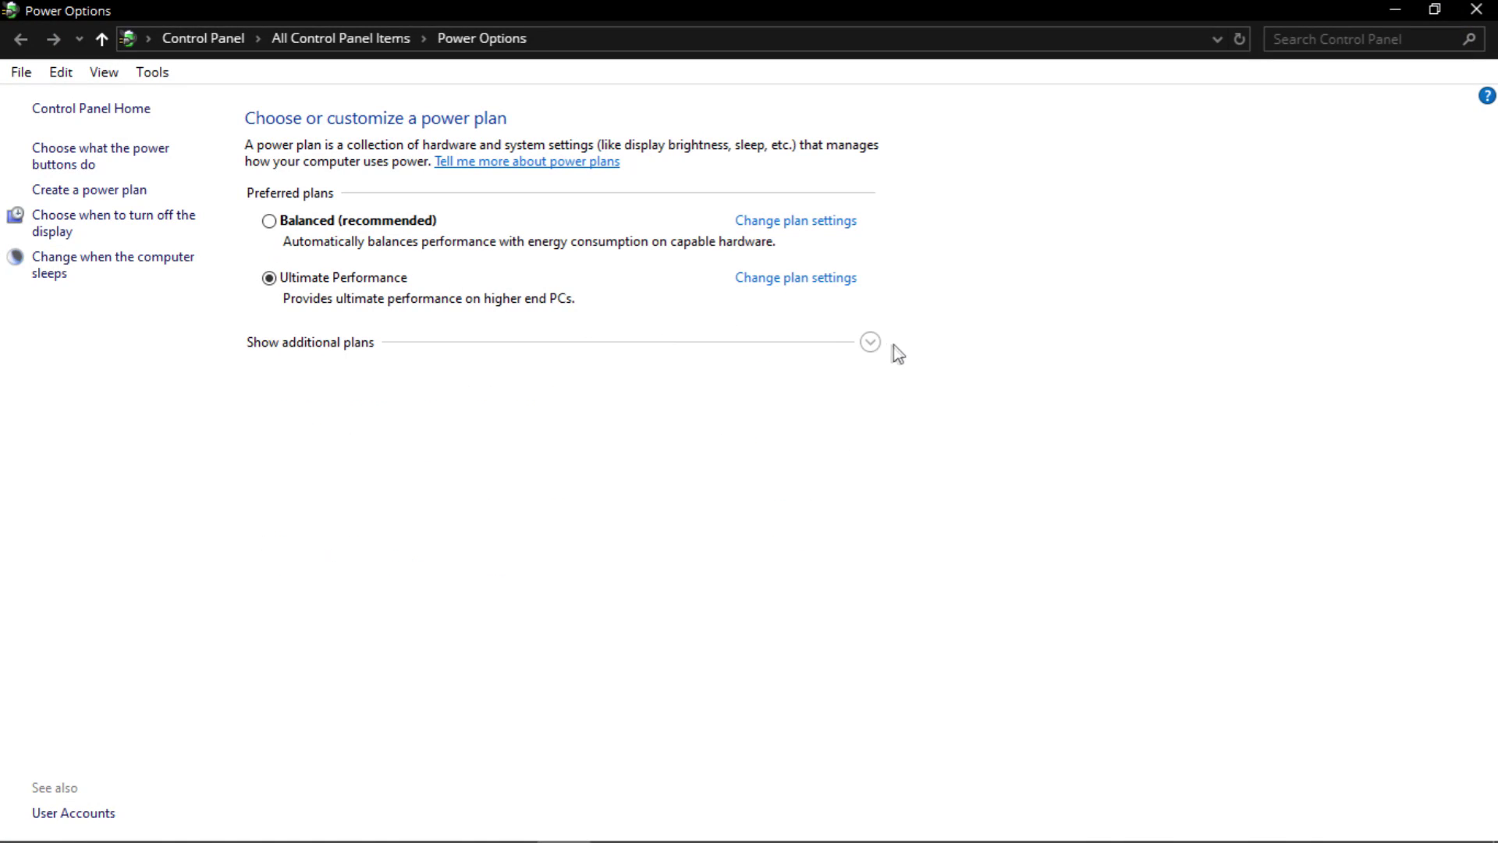
left_click(870, 344)
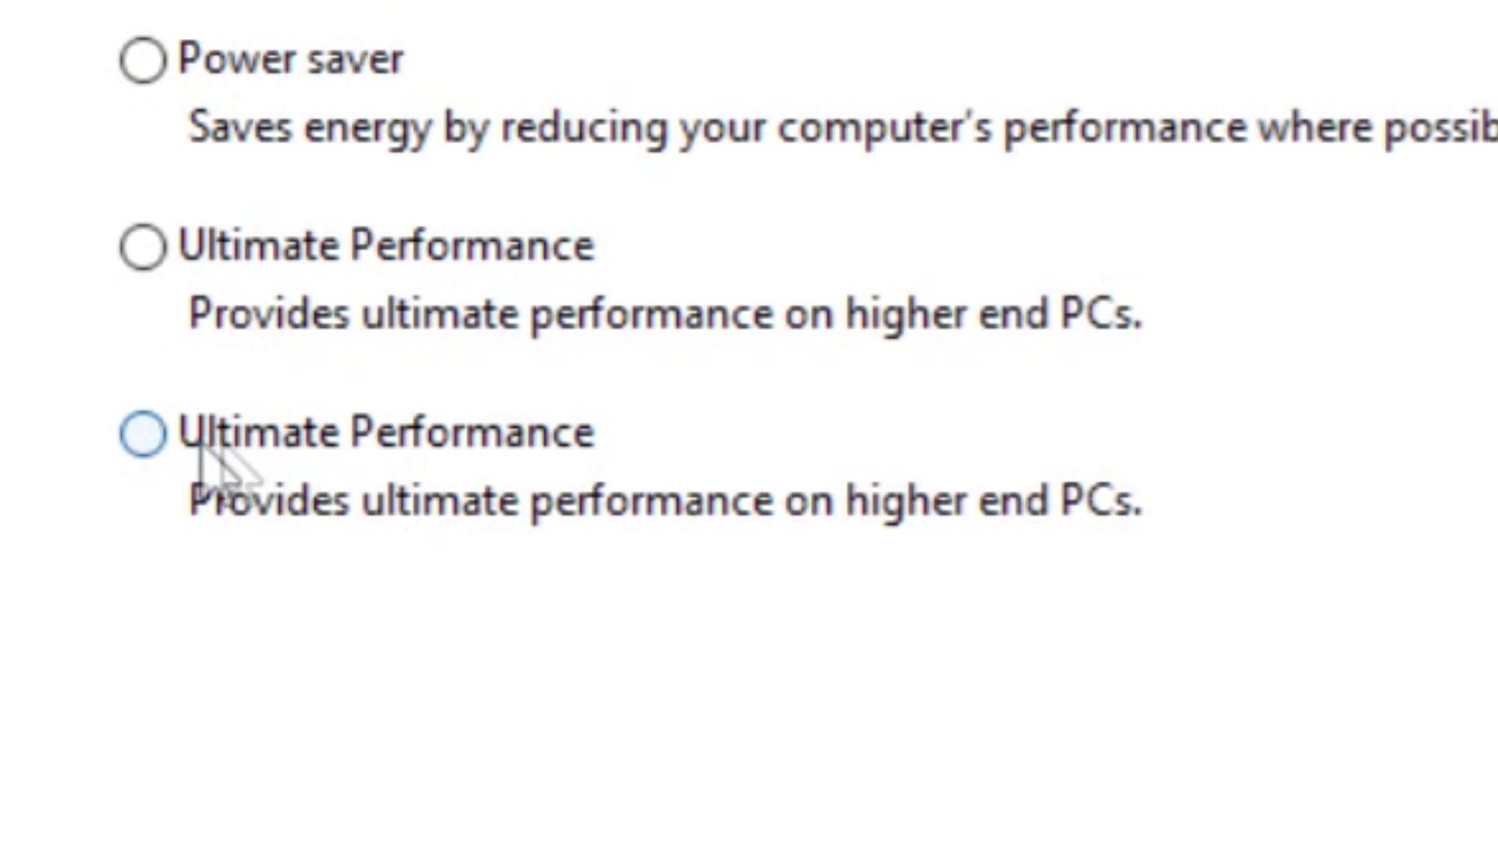
left_click(868, 342)
left_click(868, 342)
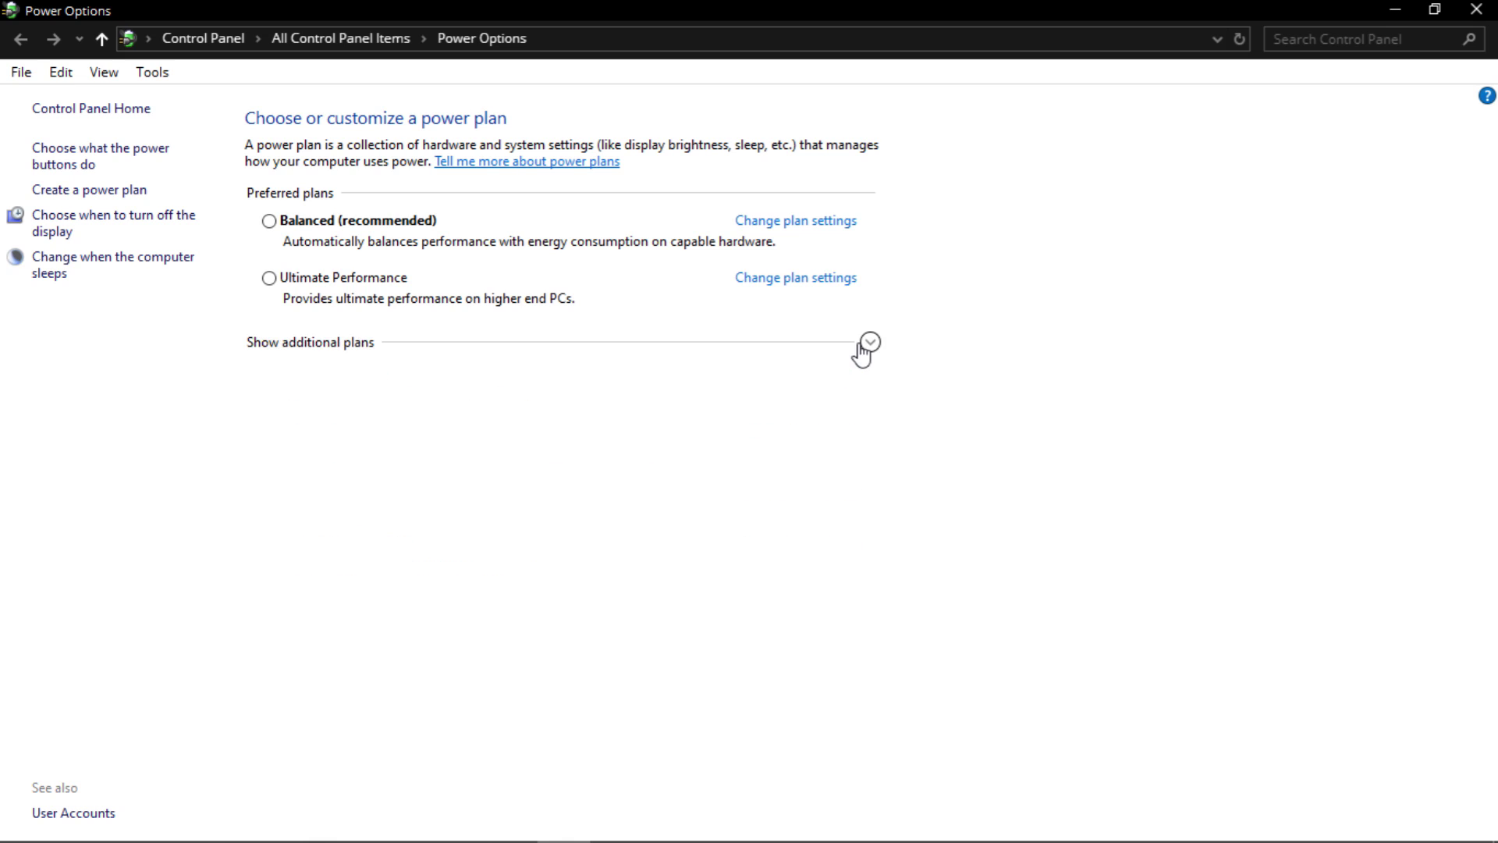
left_click(1477, 10)
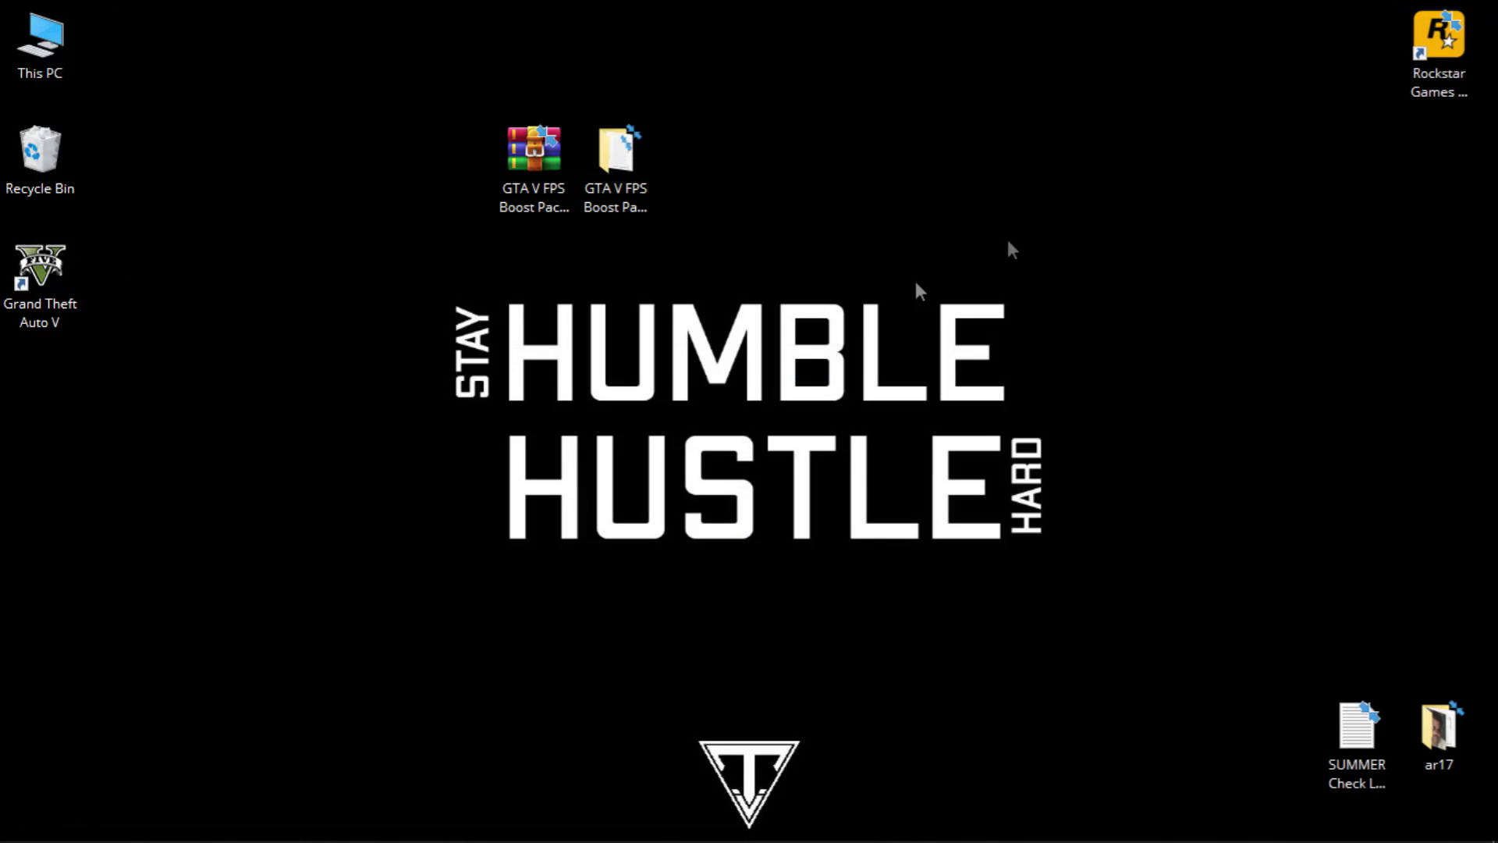
left_click(733, 388)
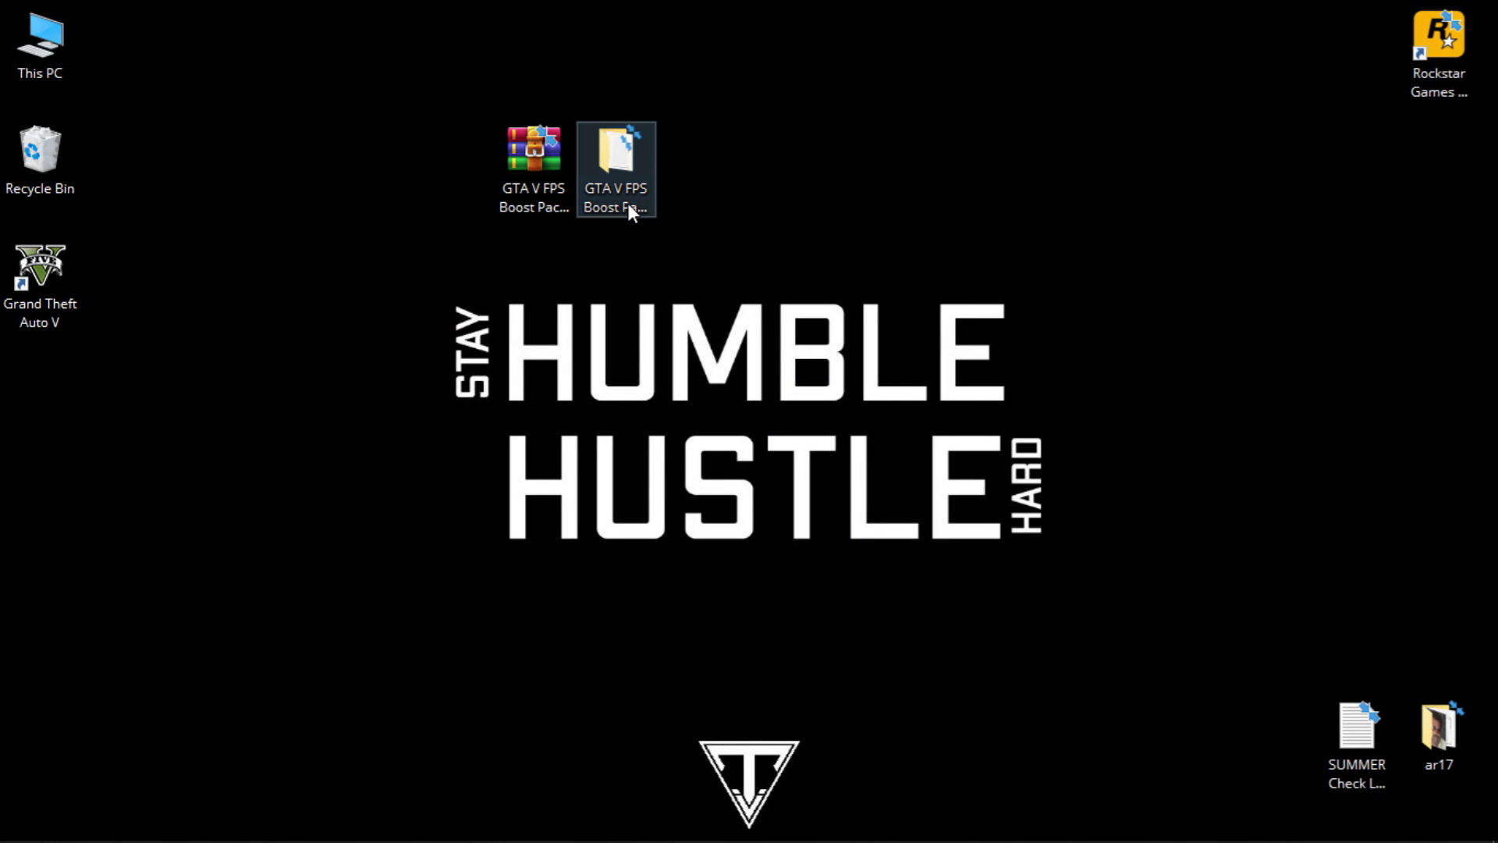
Open the ISLC v1.0.2.2 folder inside the Optimizations folder of the GTA V FPS boost pack
double_click(629, 208)
double_click(270, 154)
left_click_drag(291, 401, 290, 134)
left_click(349, 414)
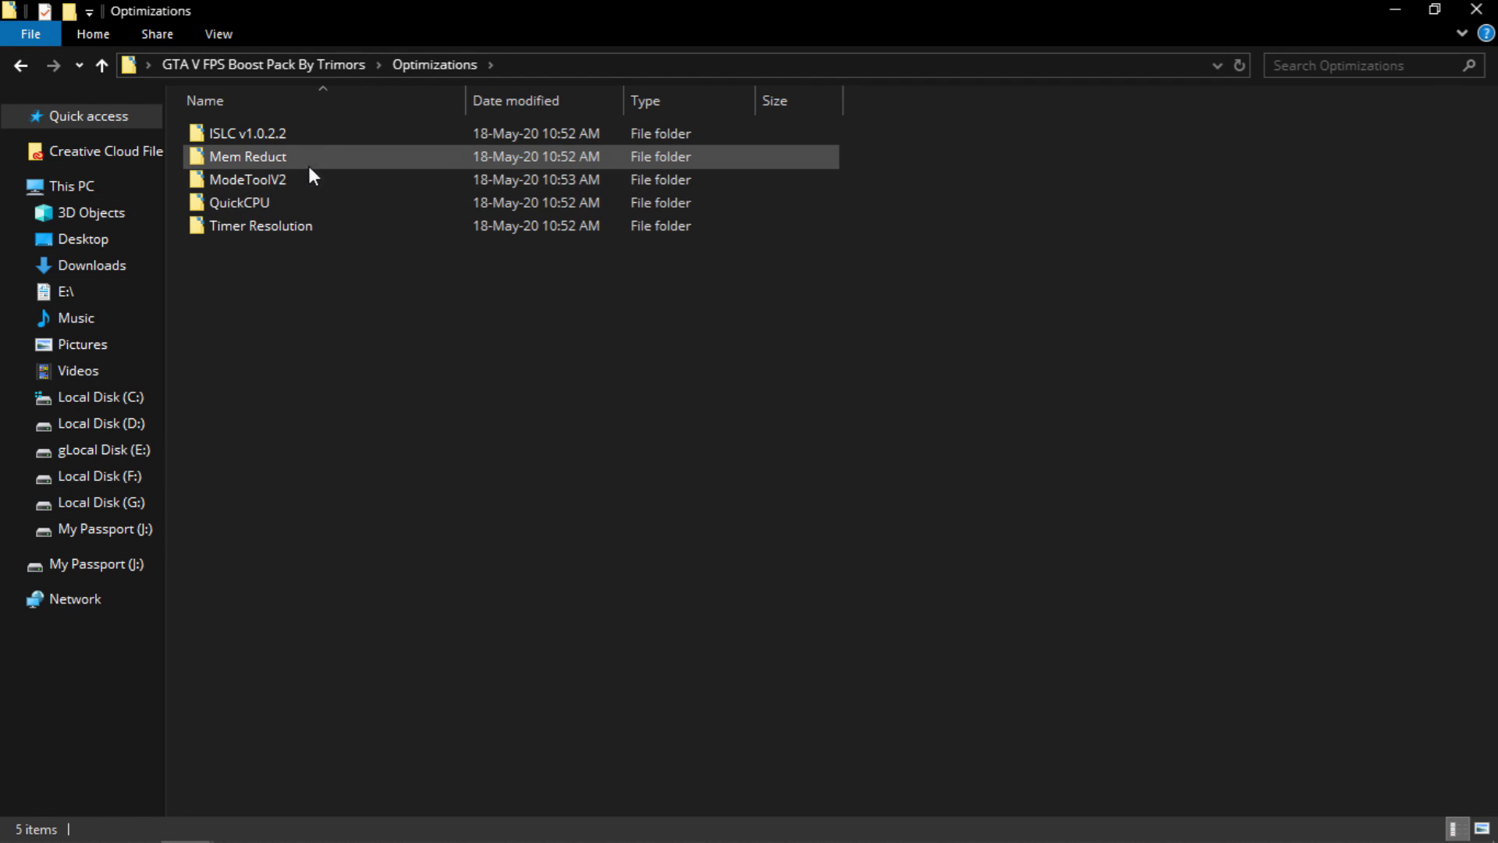
double_click(255, 134)
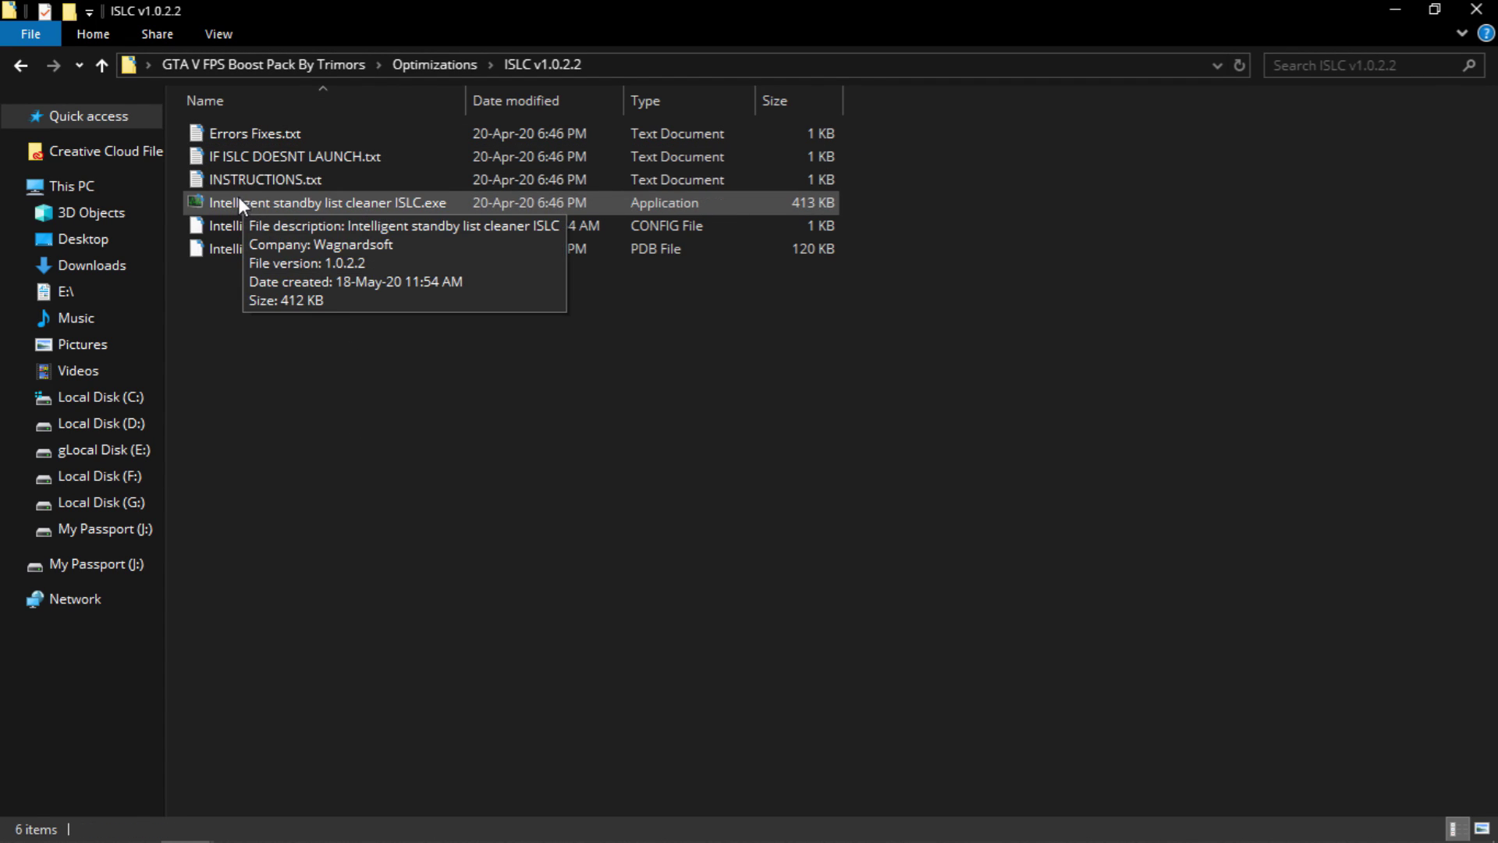
Launch Intelligent standby list cleaner ISLC.exe, dismiss the duplicate-instance message and move its window toward the middle of the desktop
double_click(275, 201)
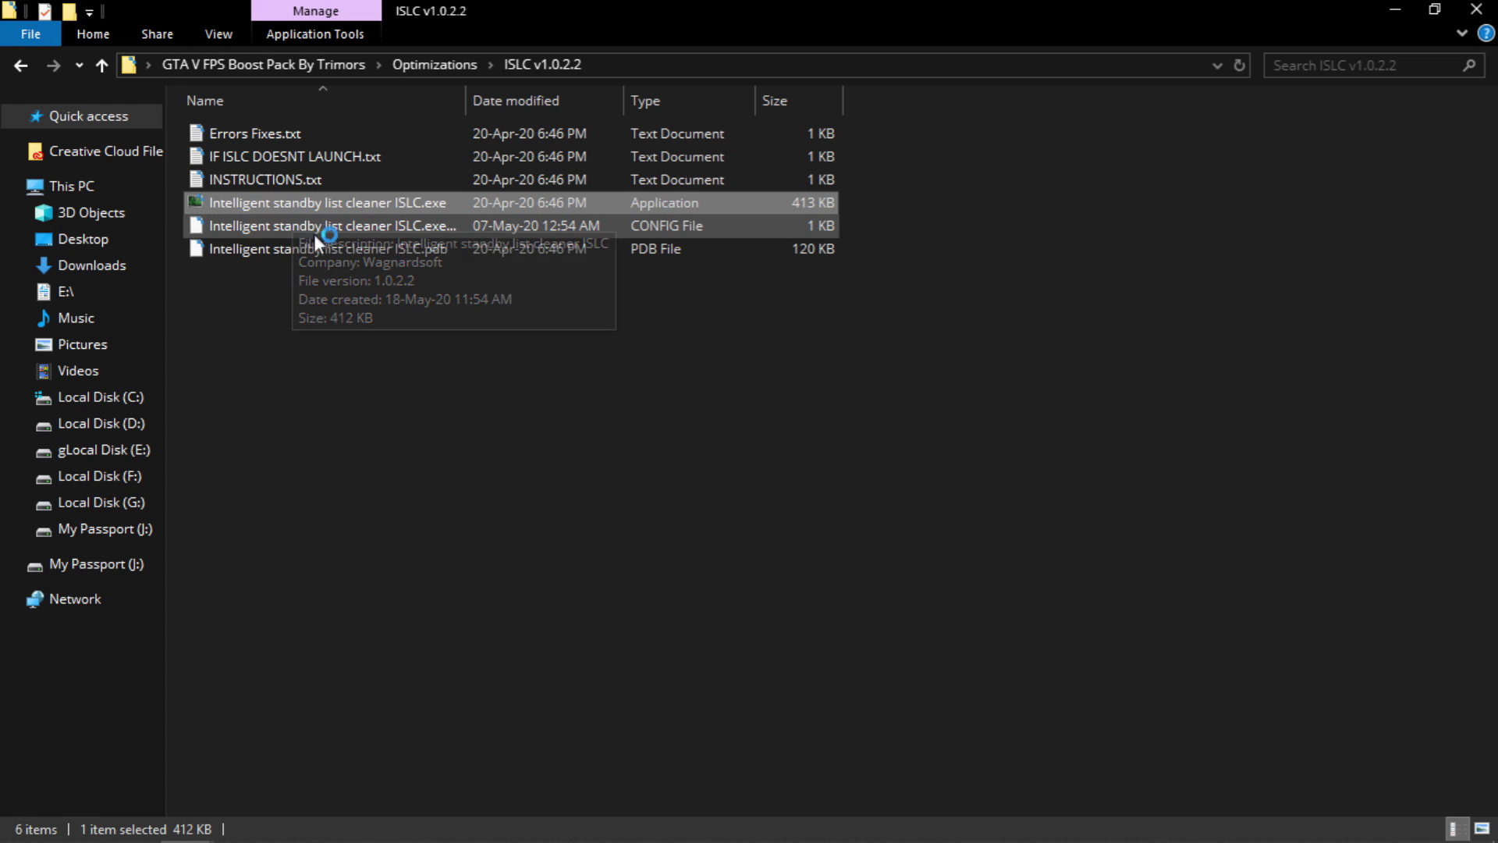
right_click(334, 203)
left_click(395, 200)
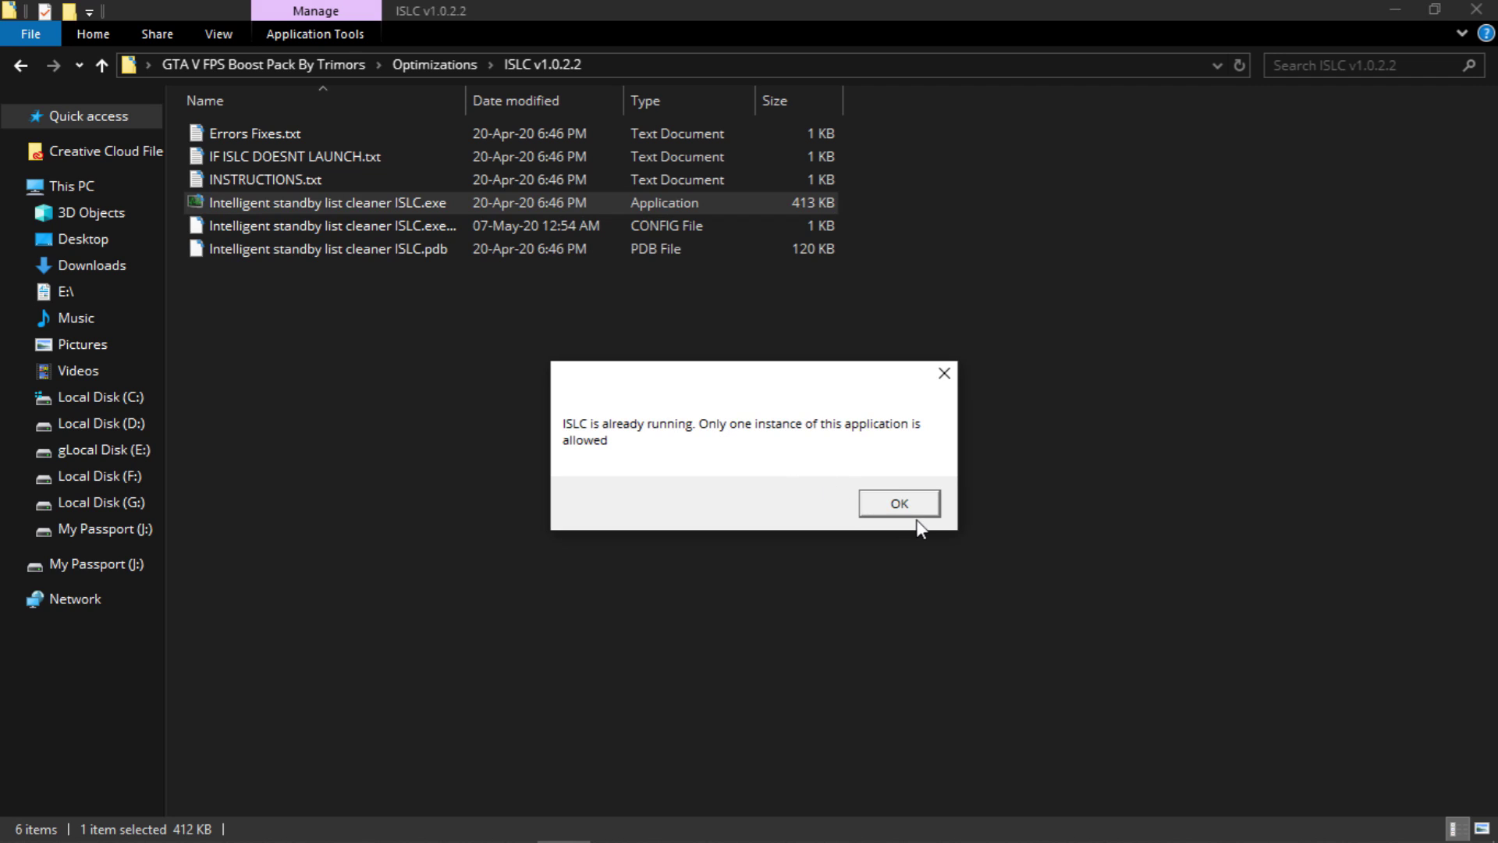
left_click(916, 510)
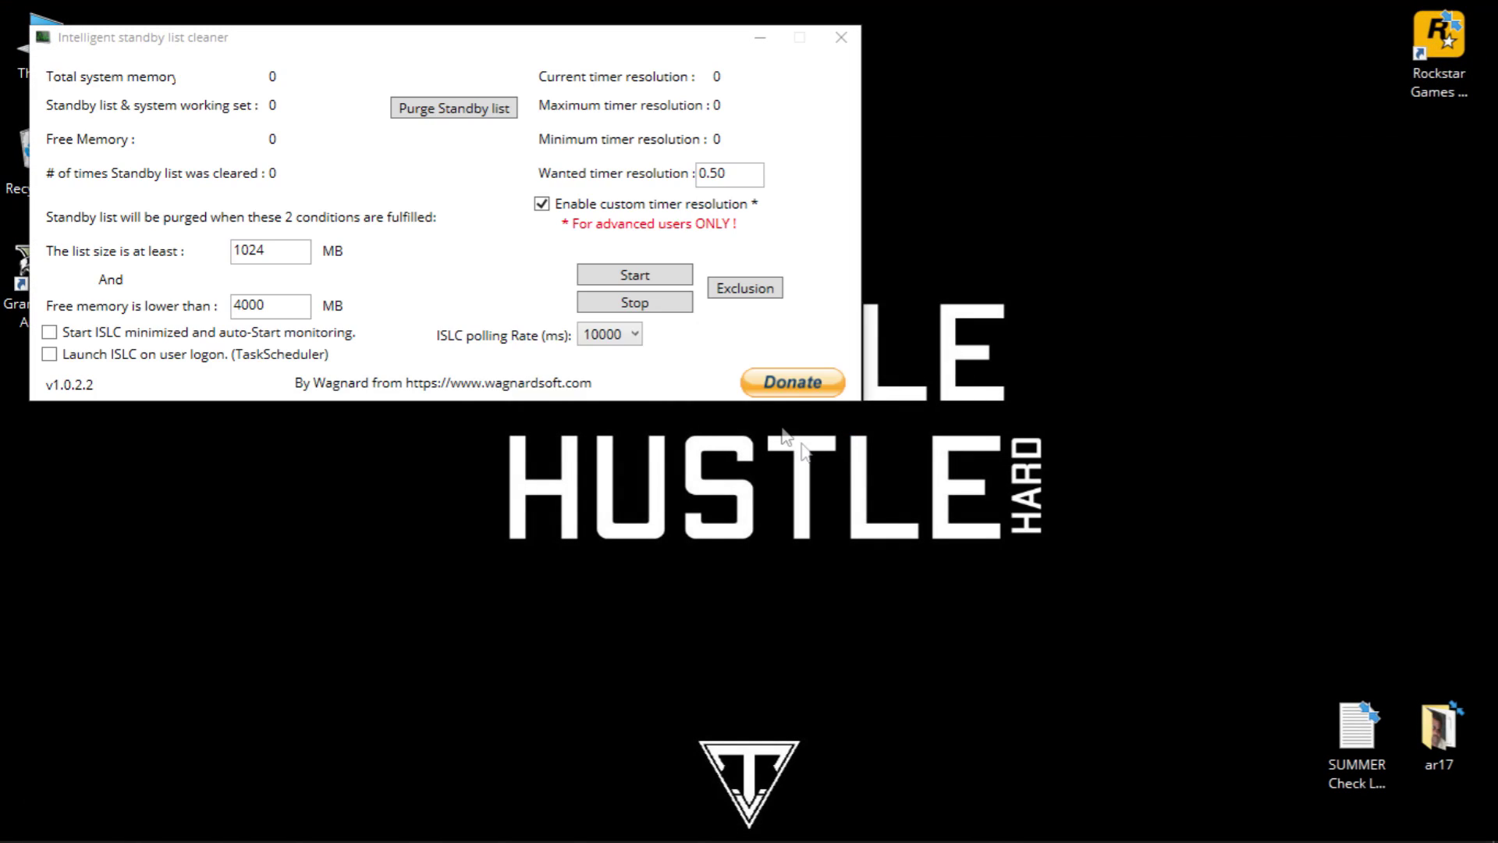
left_click_drag(462, 39, 730, 174)
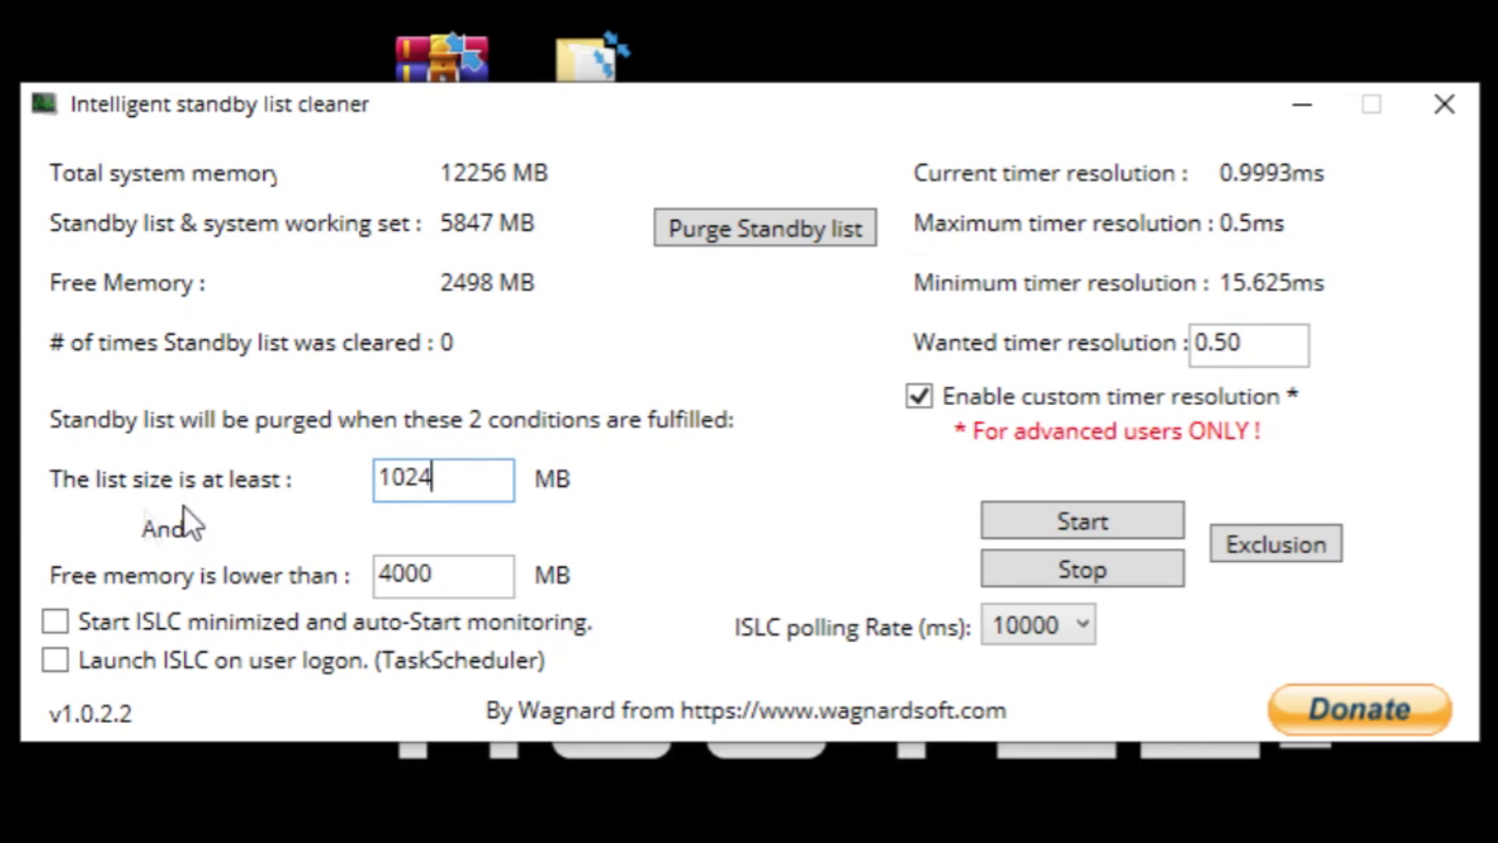
Set the free memory threshold to 4000 MB and enable Start ISLC minimized and auto-Start monitoring
key("BackSpace")
type("4")
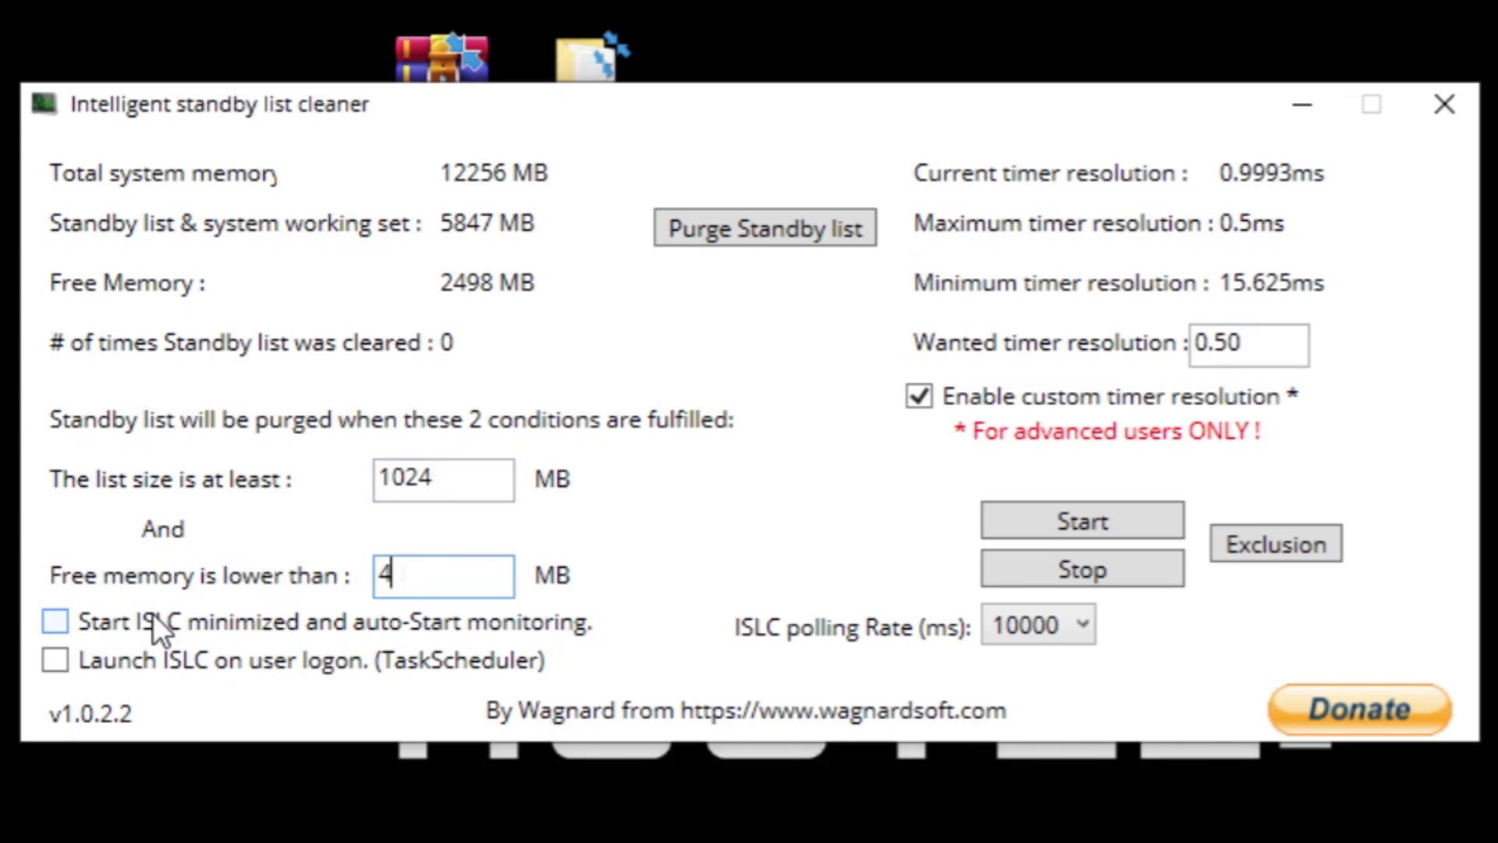
left_click(292, 630)
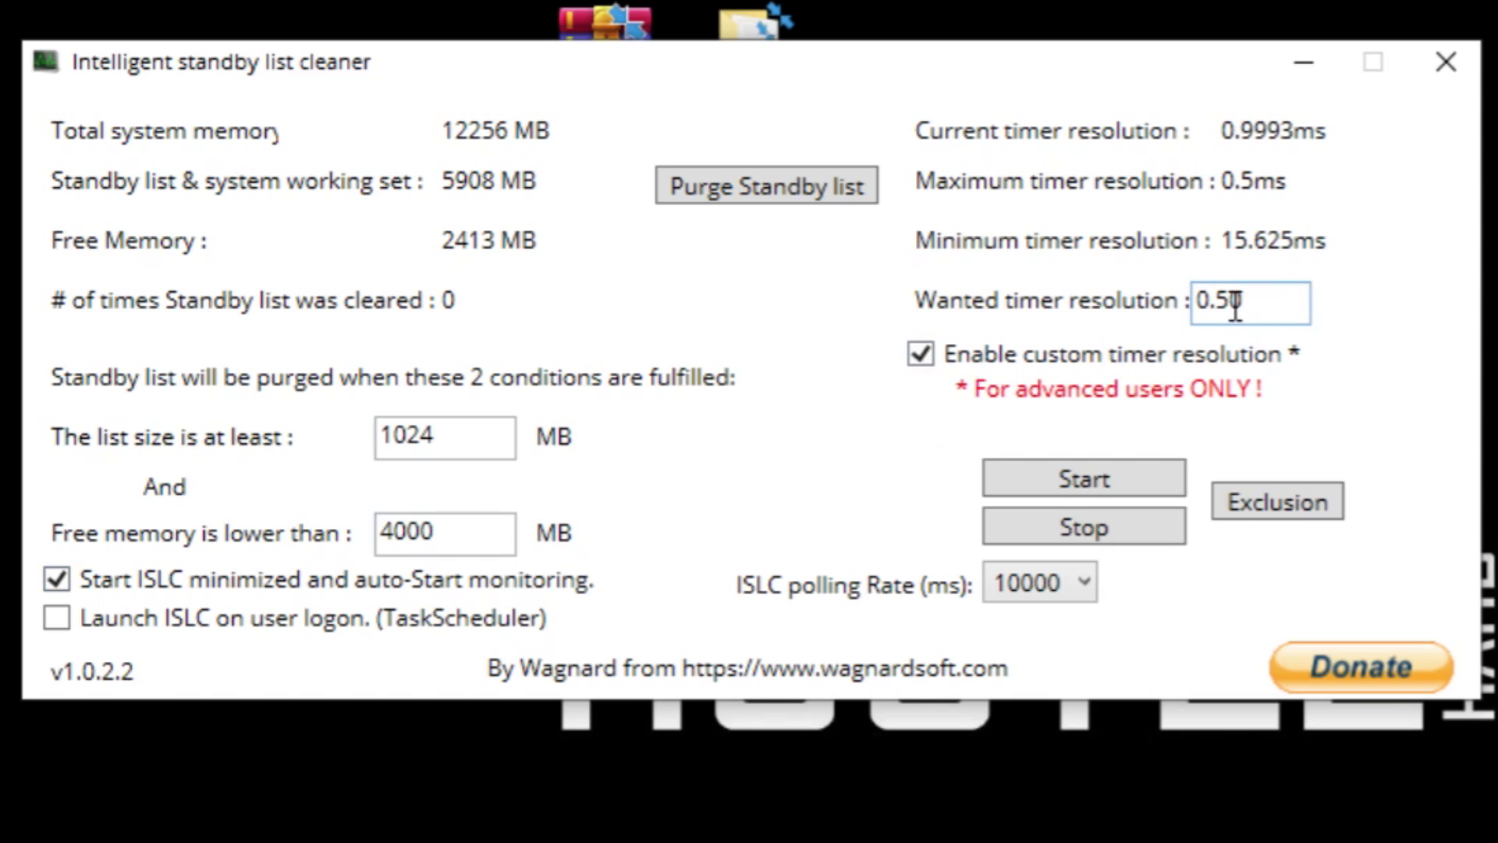
Start ISLC monitoring with a wanted timer resolution of 0.50 and close the cleaner window
left_click(1247, 301)
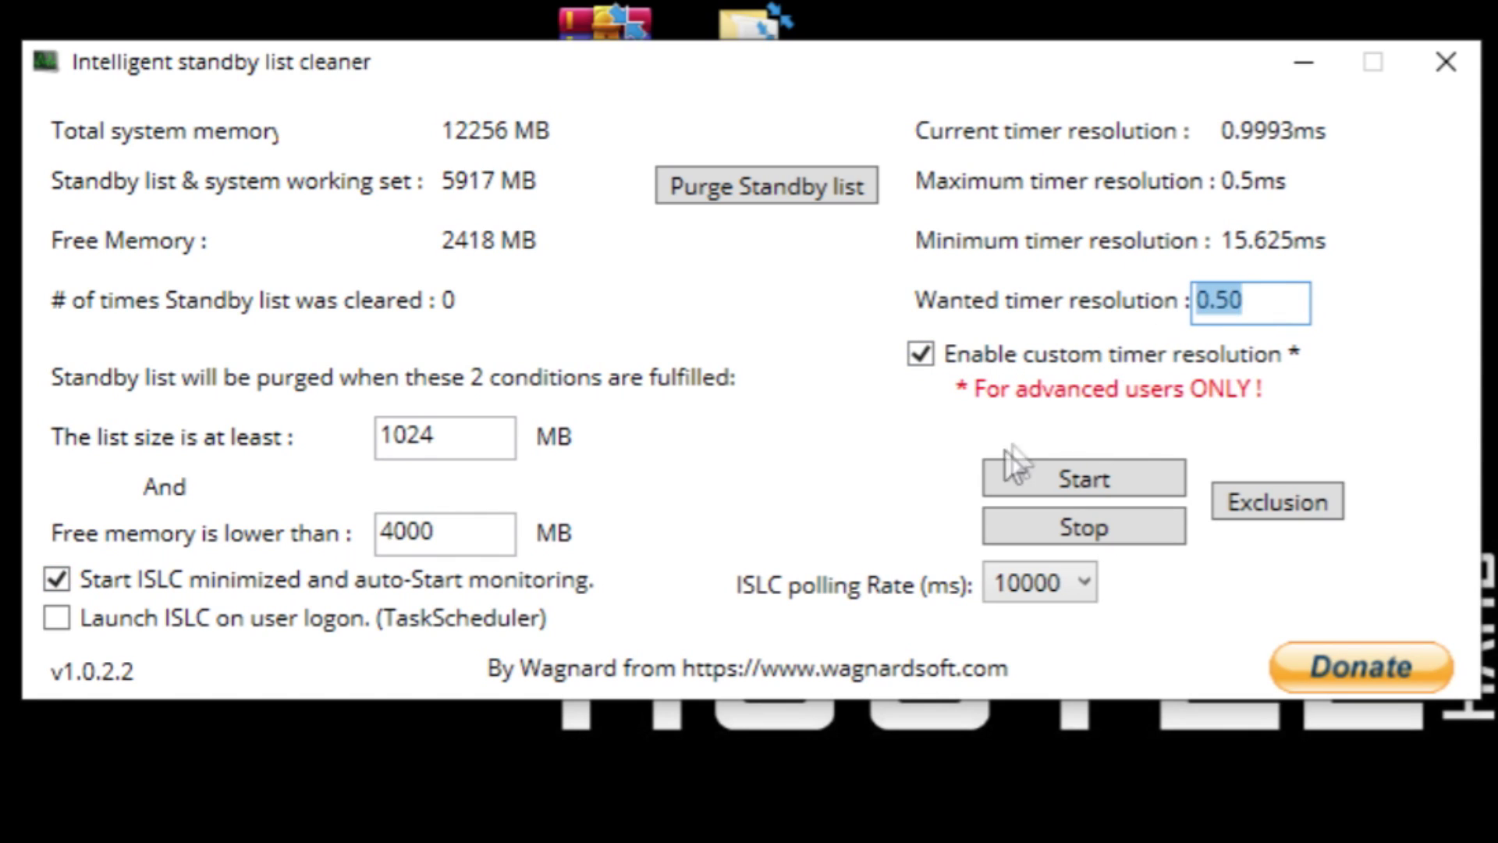
left_click(1031, 492)
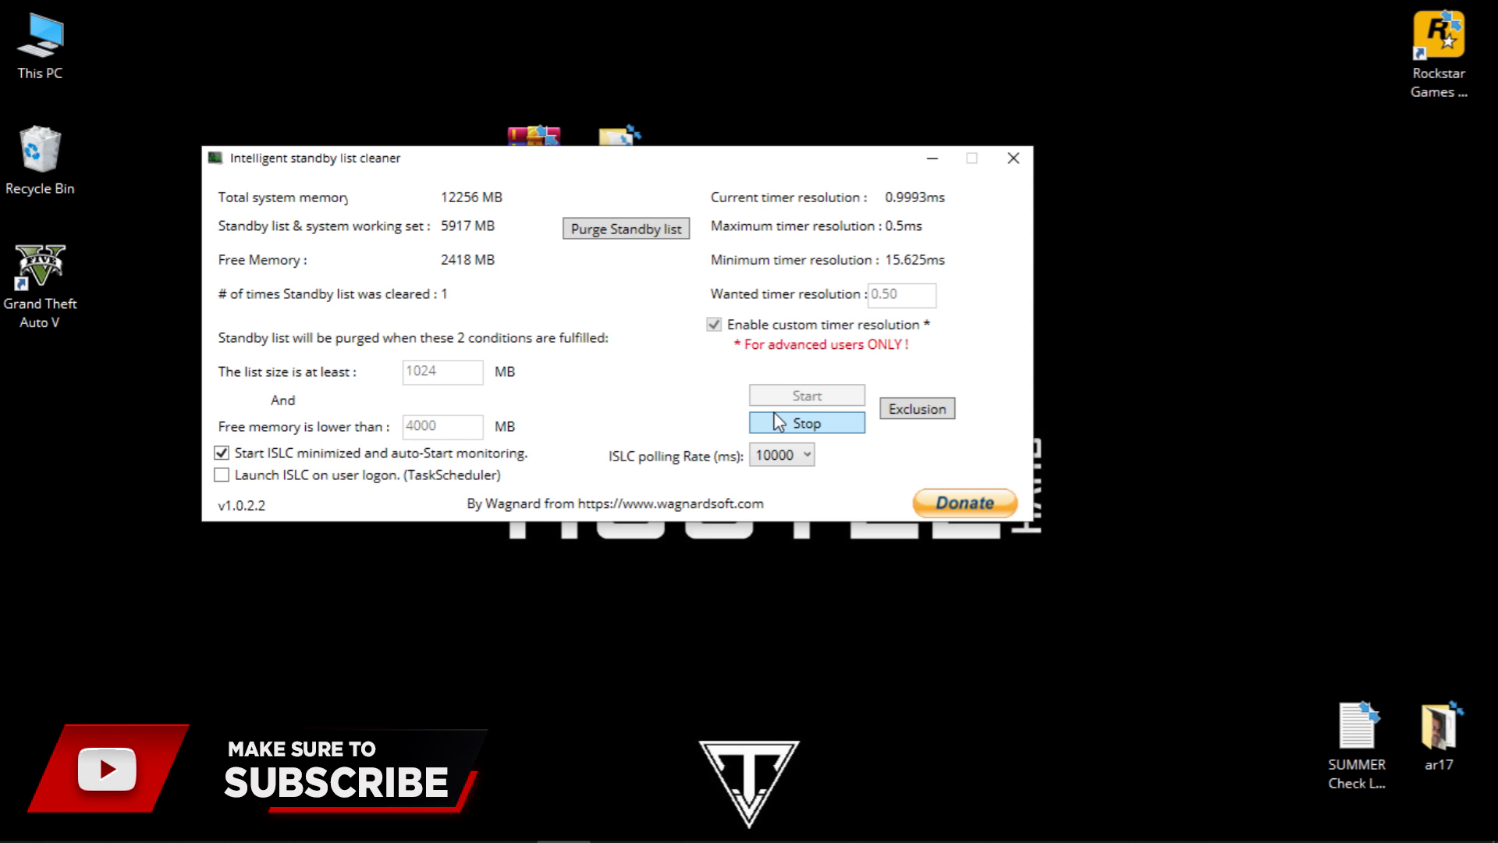
left_click(1013, 157)
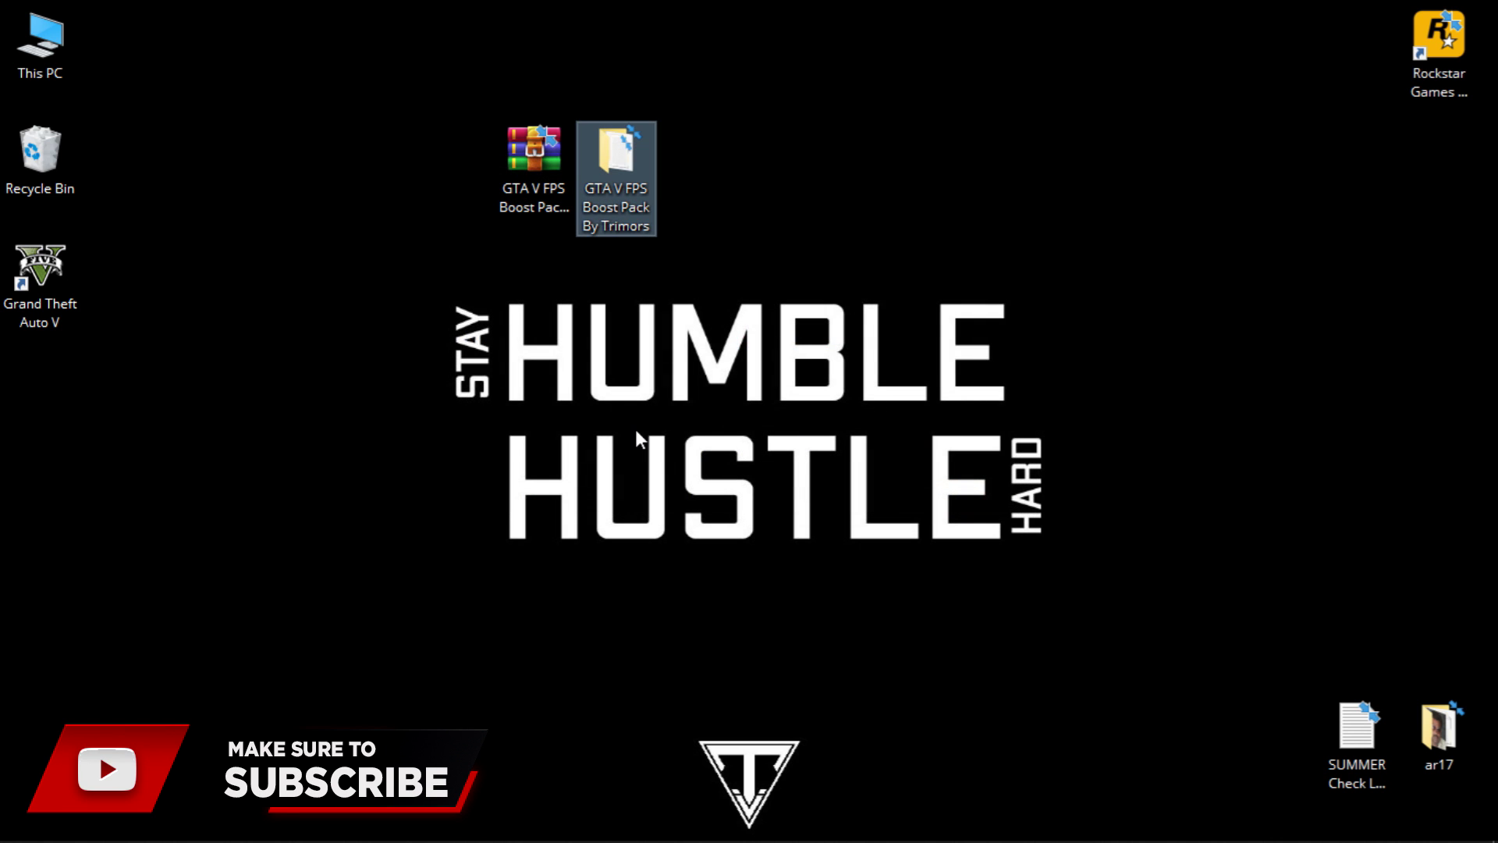
Launch memreduct-3.3.5-setup.exe from the Mem Reduct folder under the boost pack's Optimizations folder
double_click(622, 211)
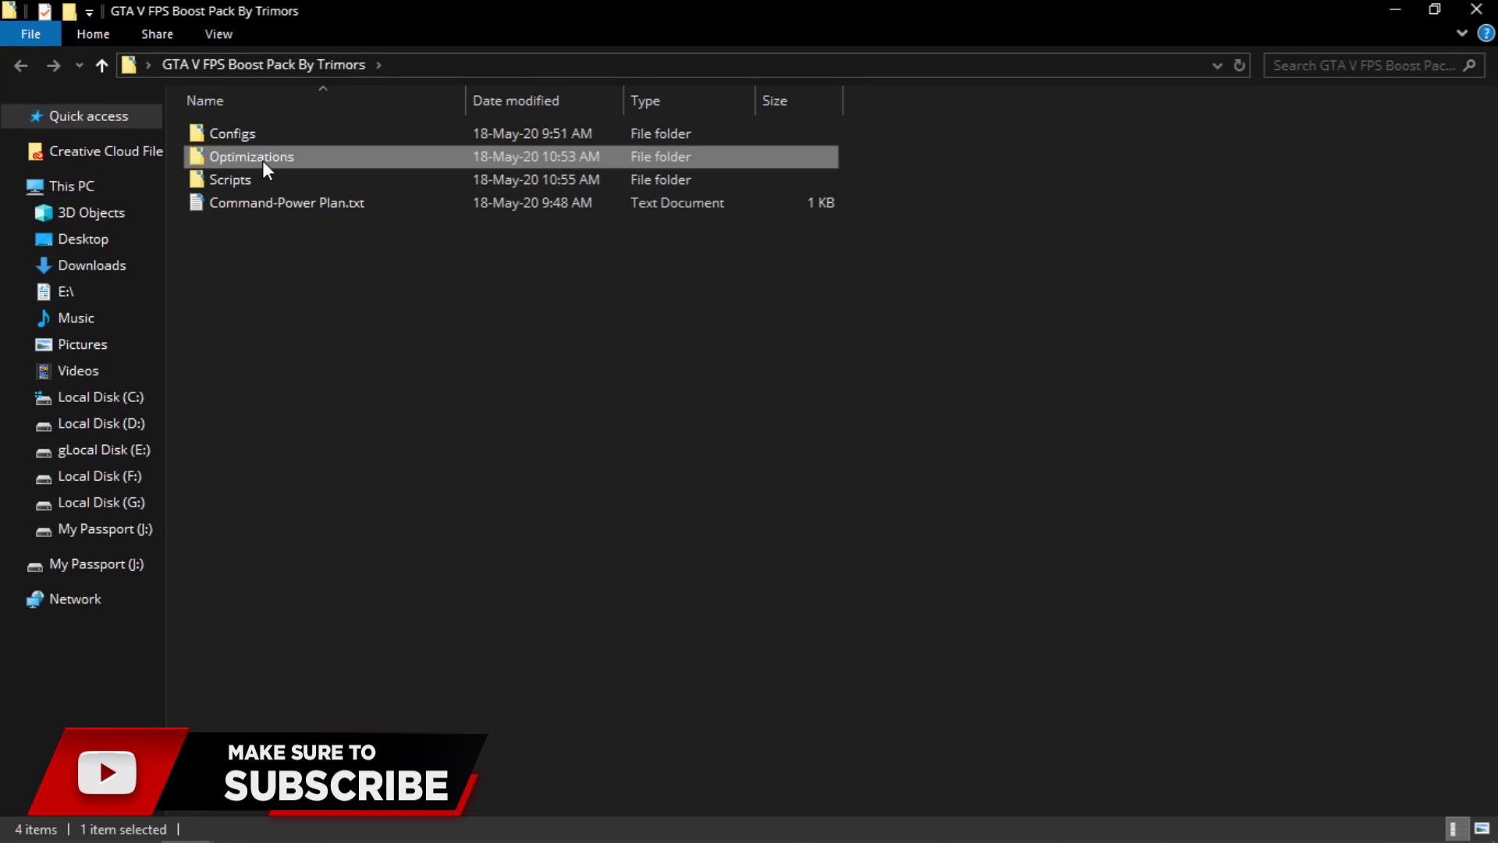
double_click(263, 161)
double_click(251, 160)
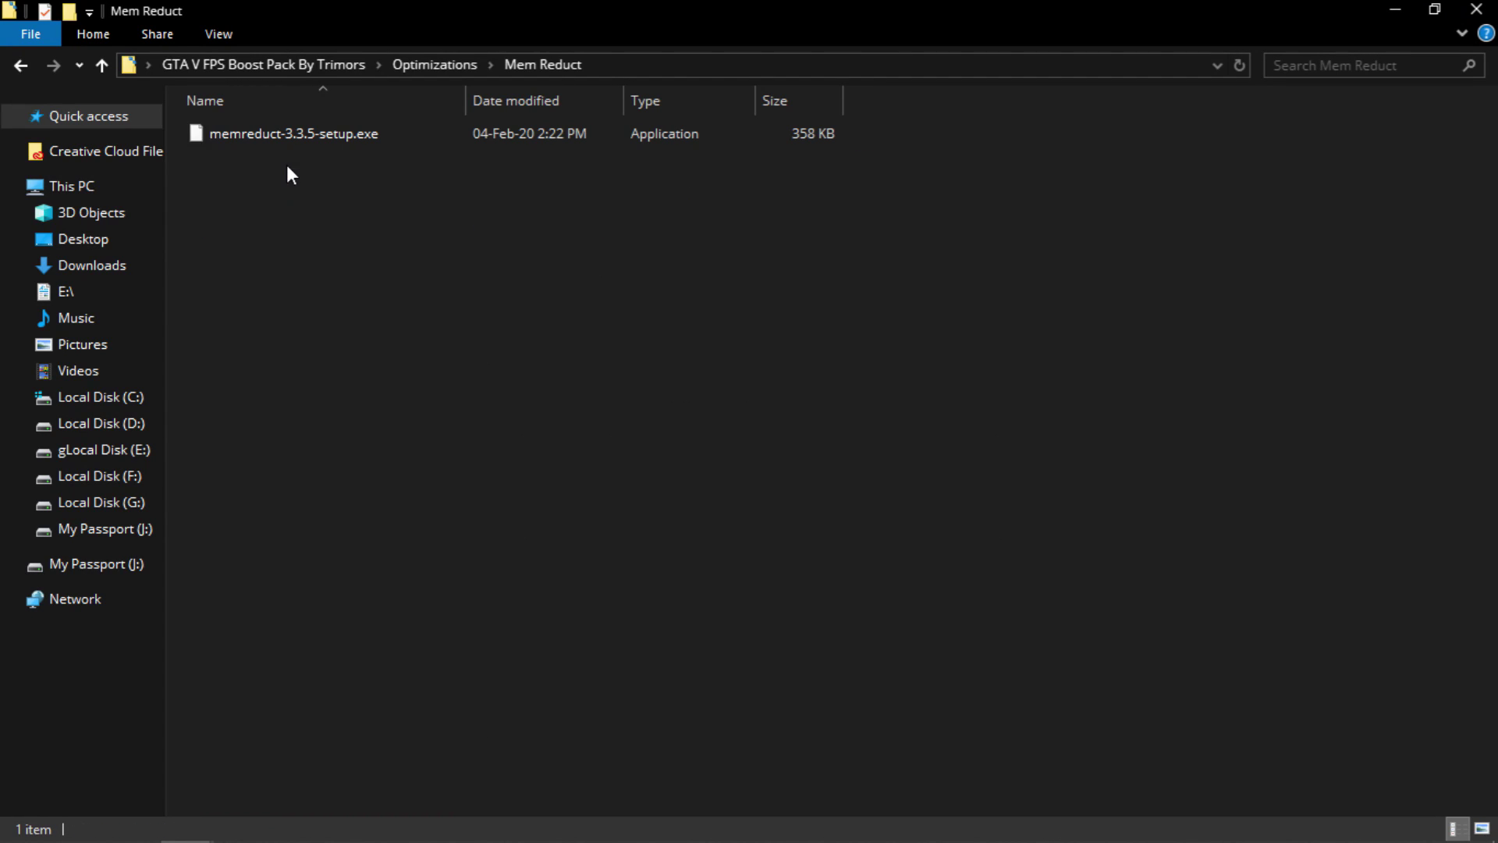
left_click(288, 142)
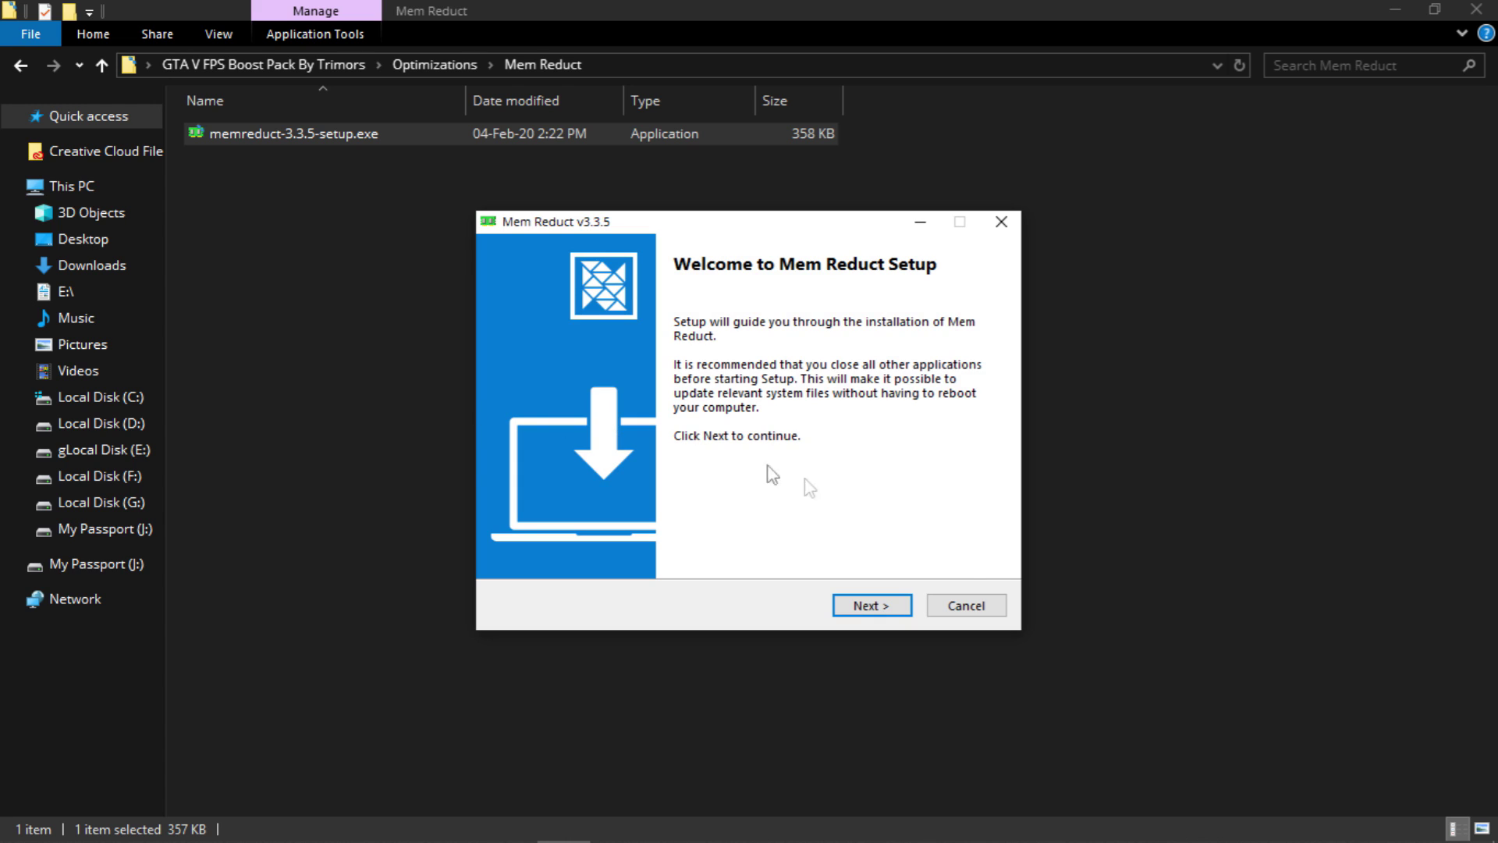
Install Mem Reduct in the default destination folder and finish setup with Run Mem Reduct enabled
left_click(884, 602)
left_click(877, 608)
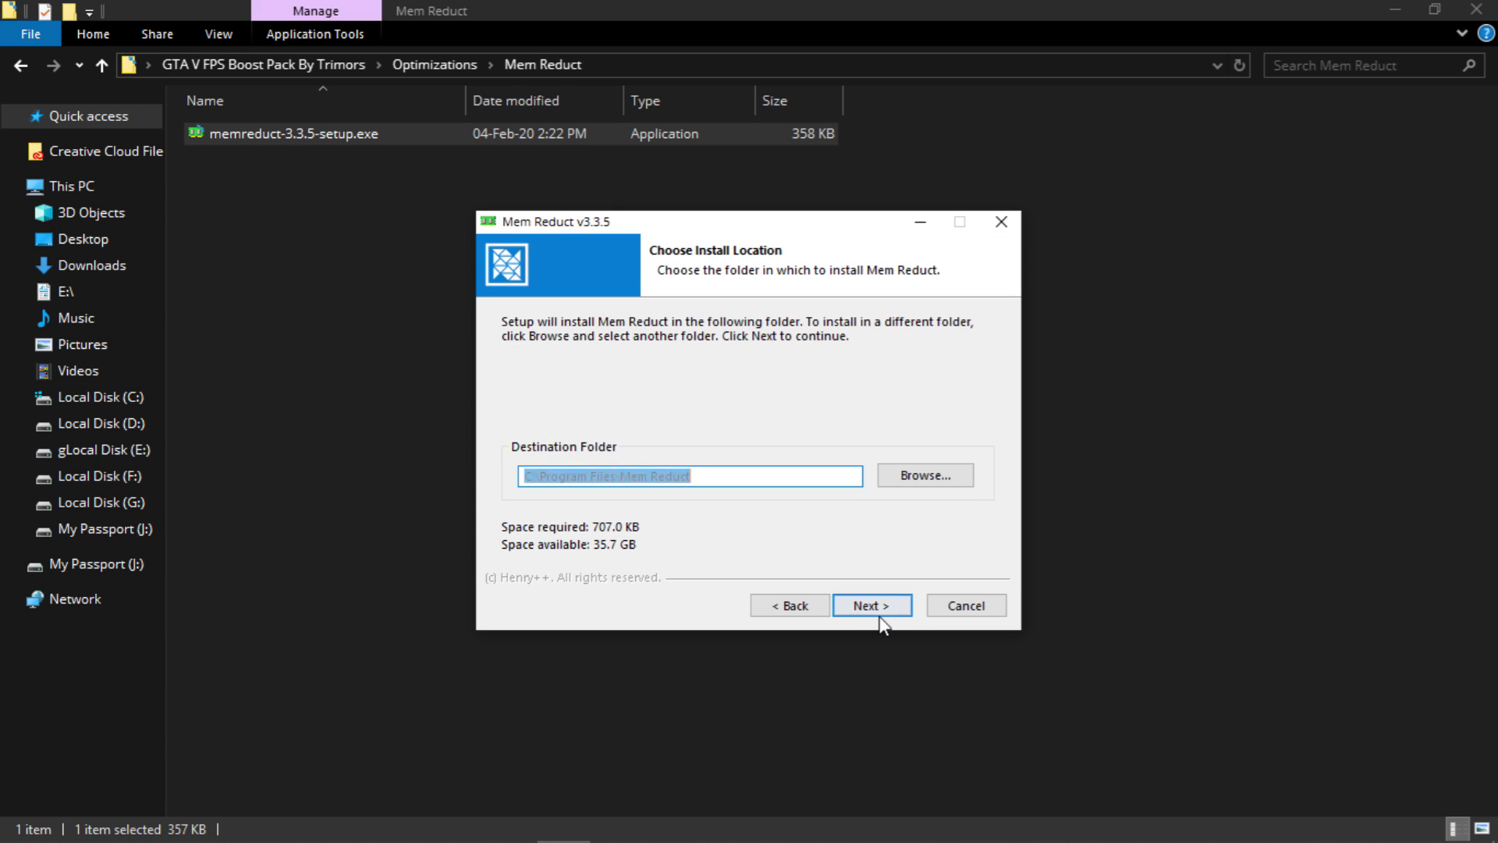
left_click(873, 611)
left_click(862, 613)
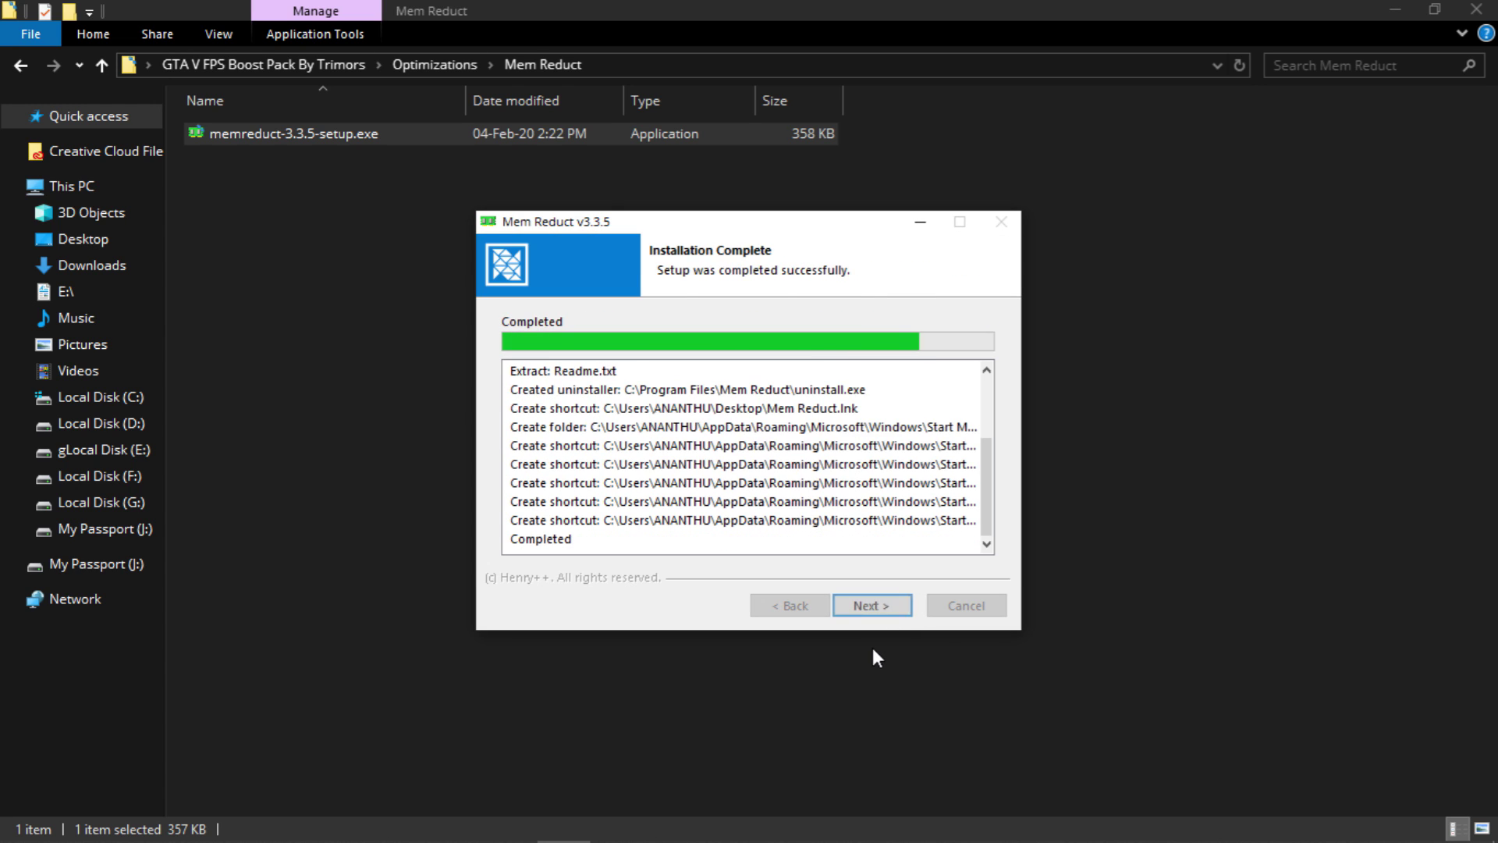
left_click(864, 612)
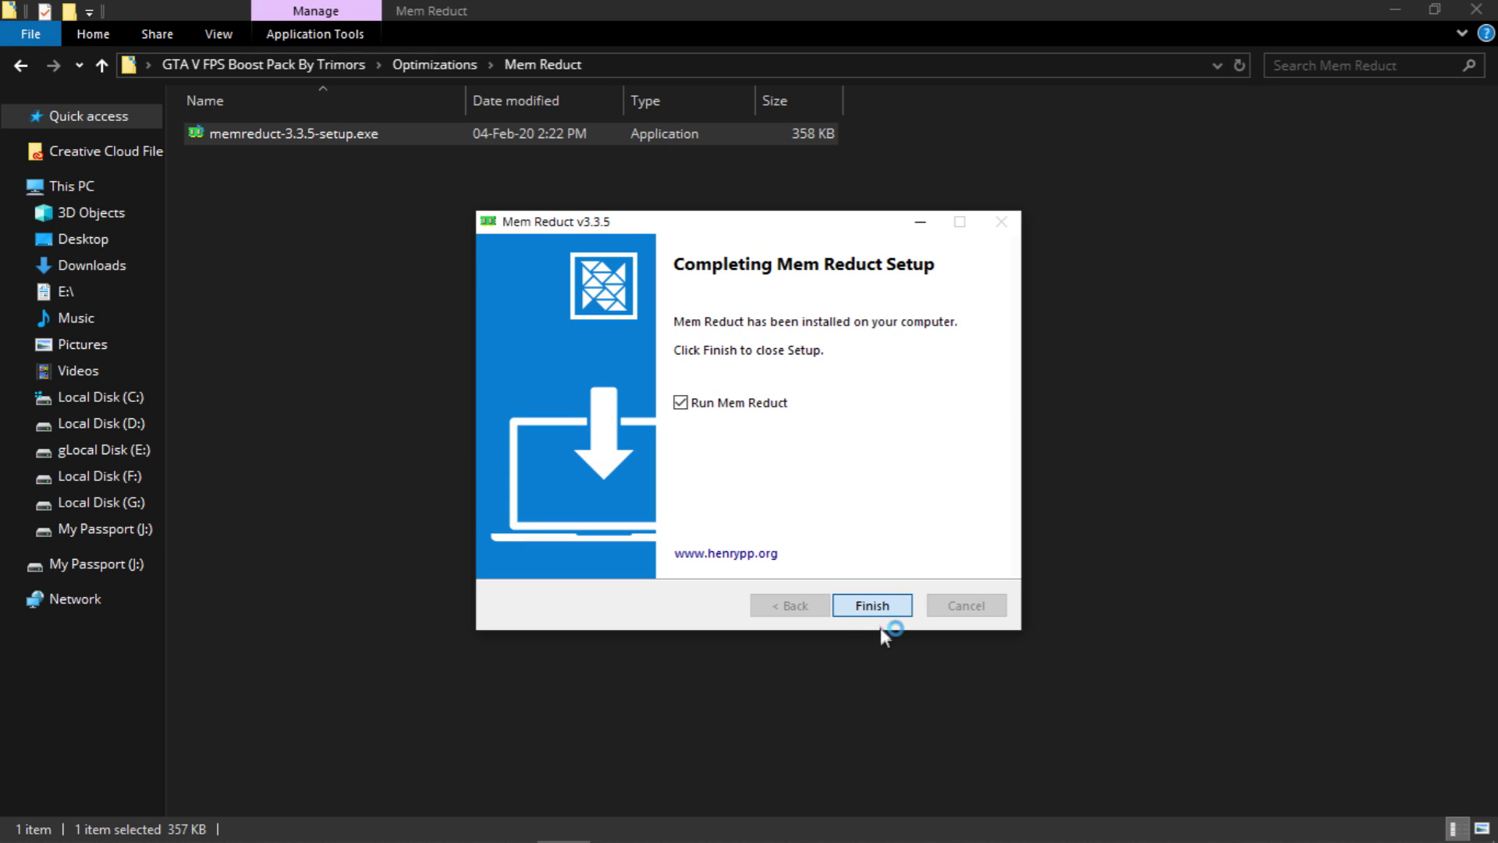
left_click(874, 614)
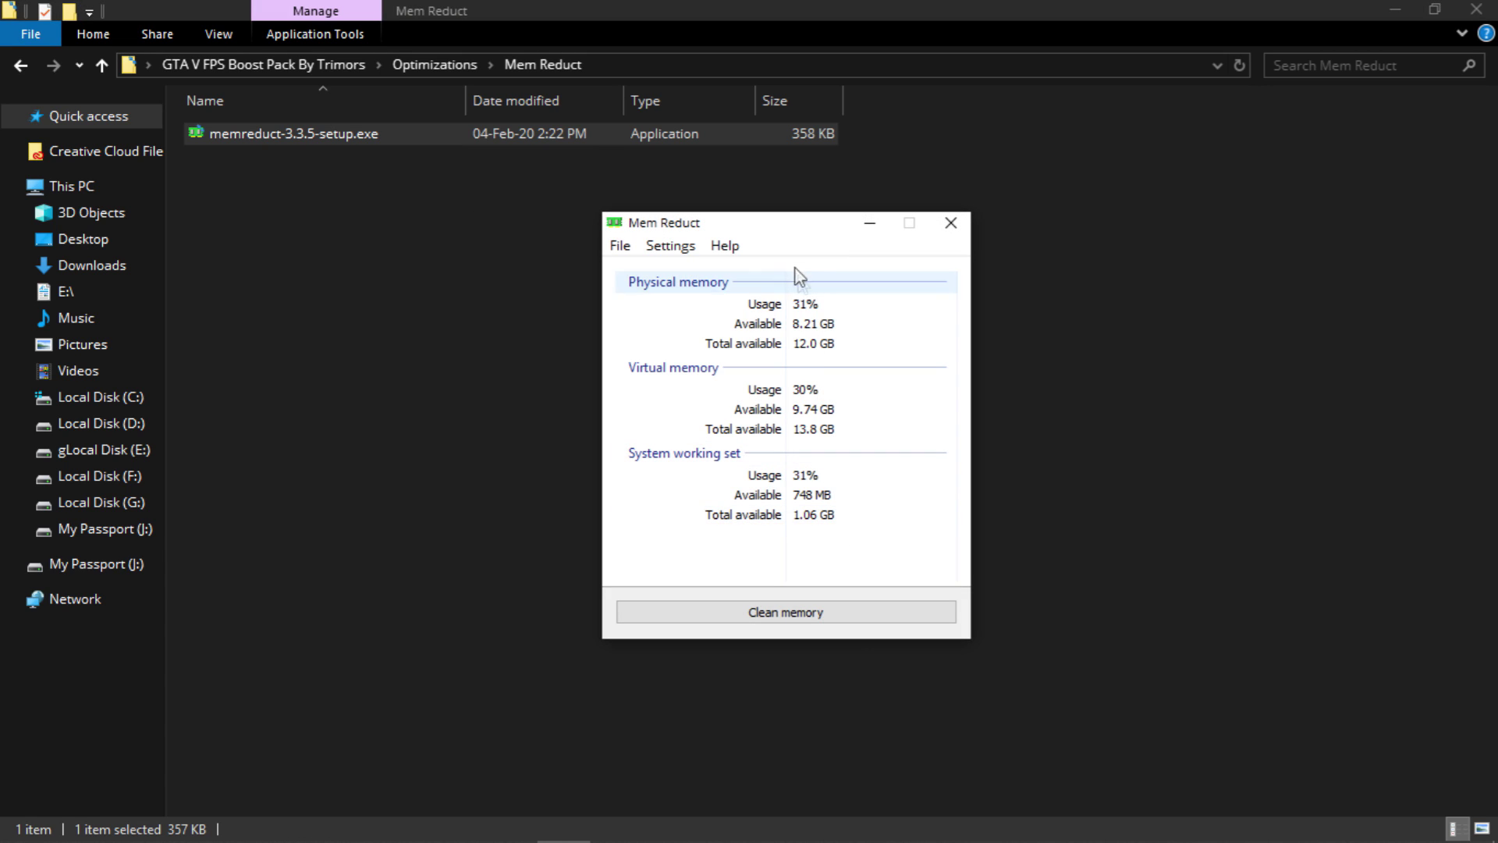
Clean the system memory with Mem Reduct
left_click_drag(738, 222, 684, 210)
left_click(725, 607)
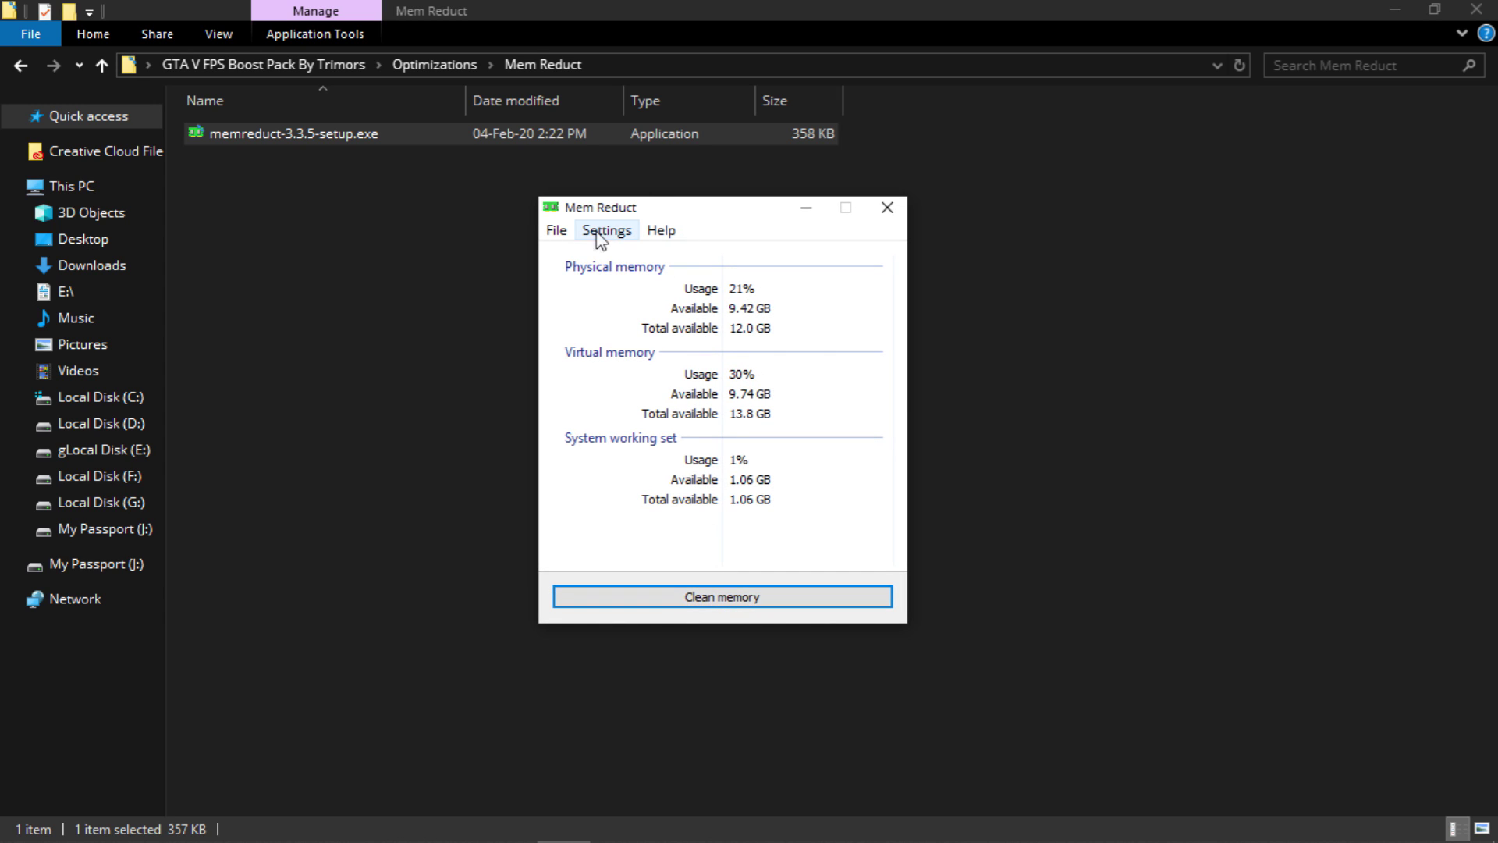
left_click(872, 475)
Set Mem Reduct to load on system startup and close its window
left_click(607, 230)
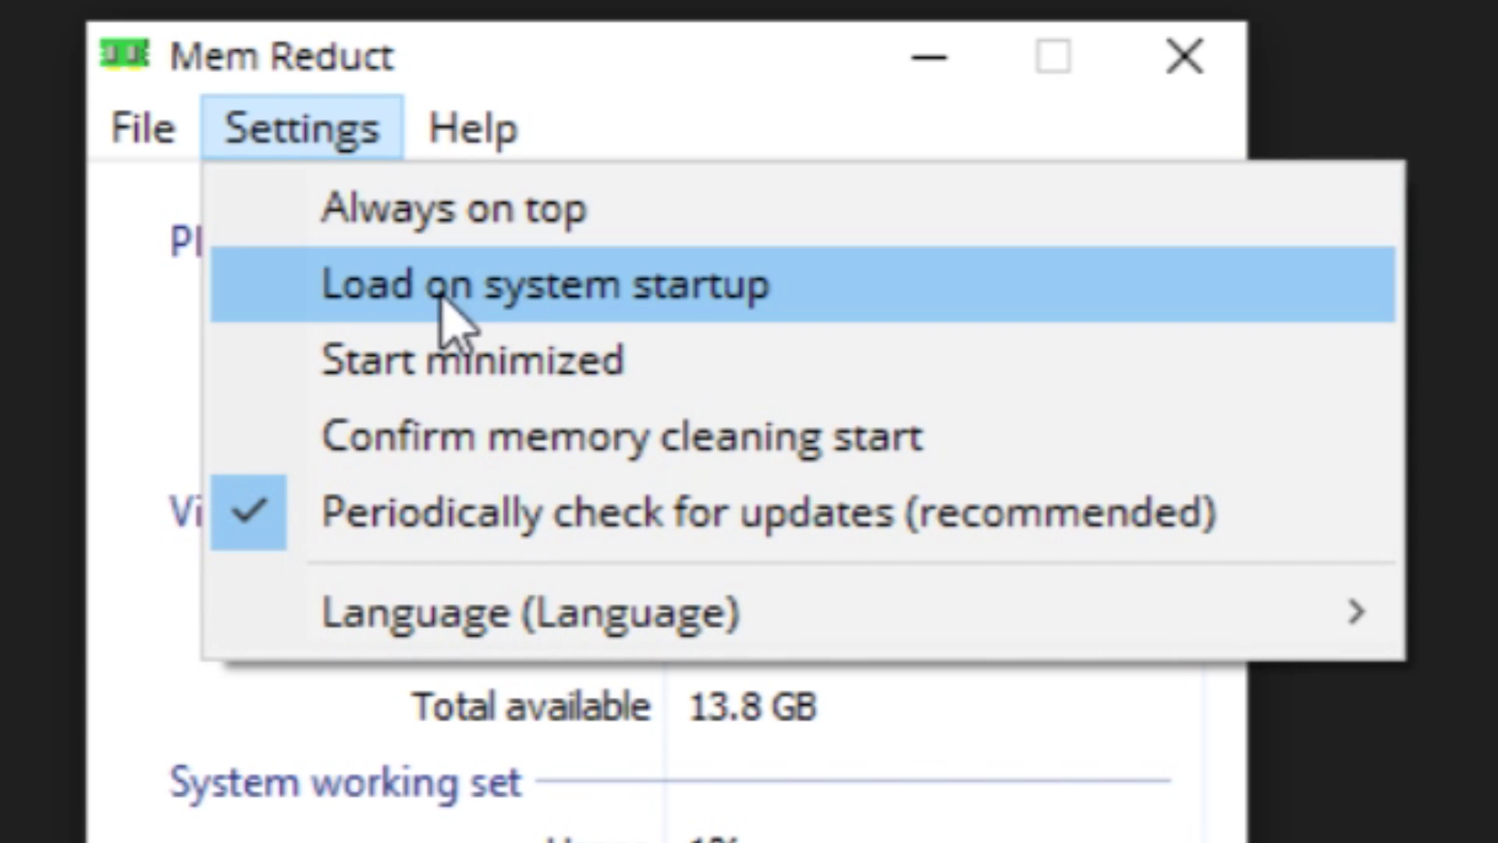
left_click(550, 306)
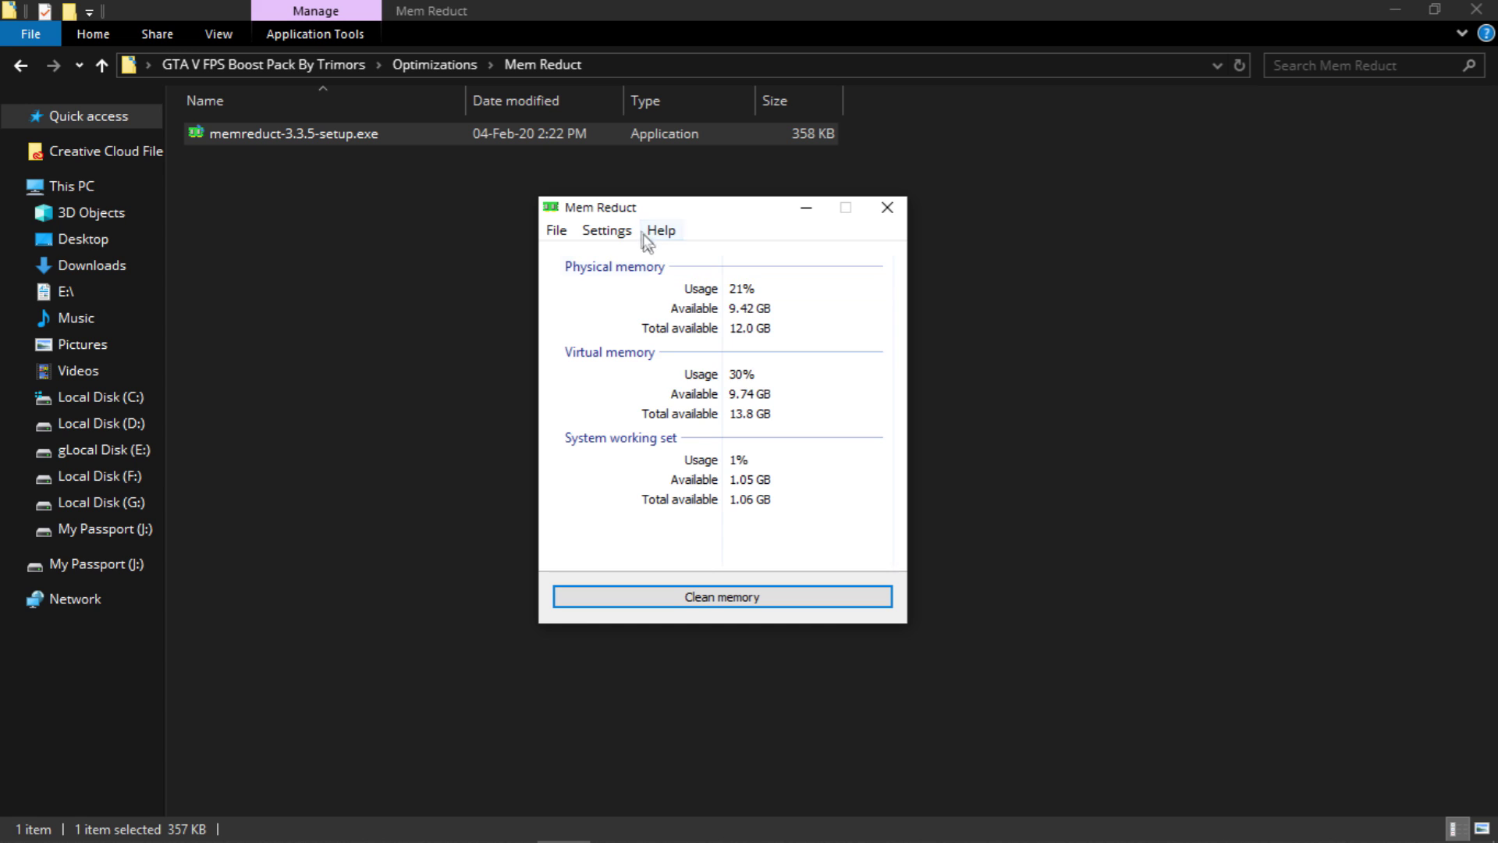
left_click(606, 231)
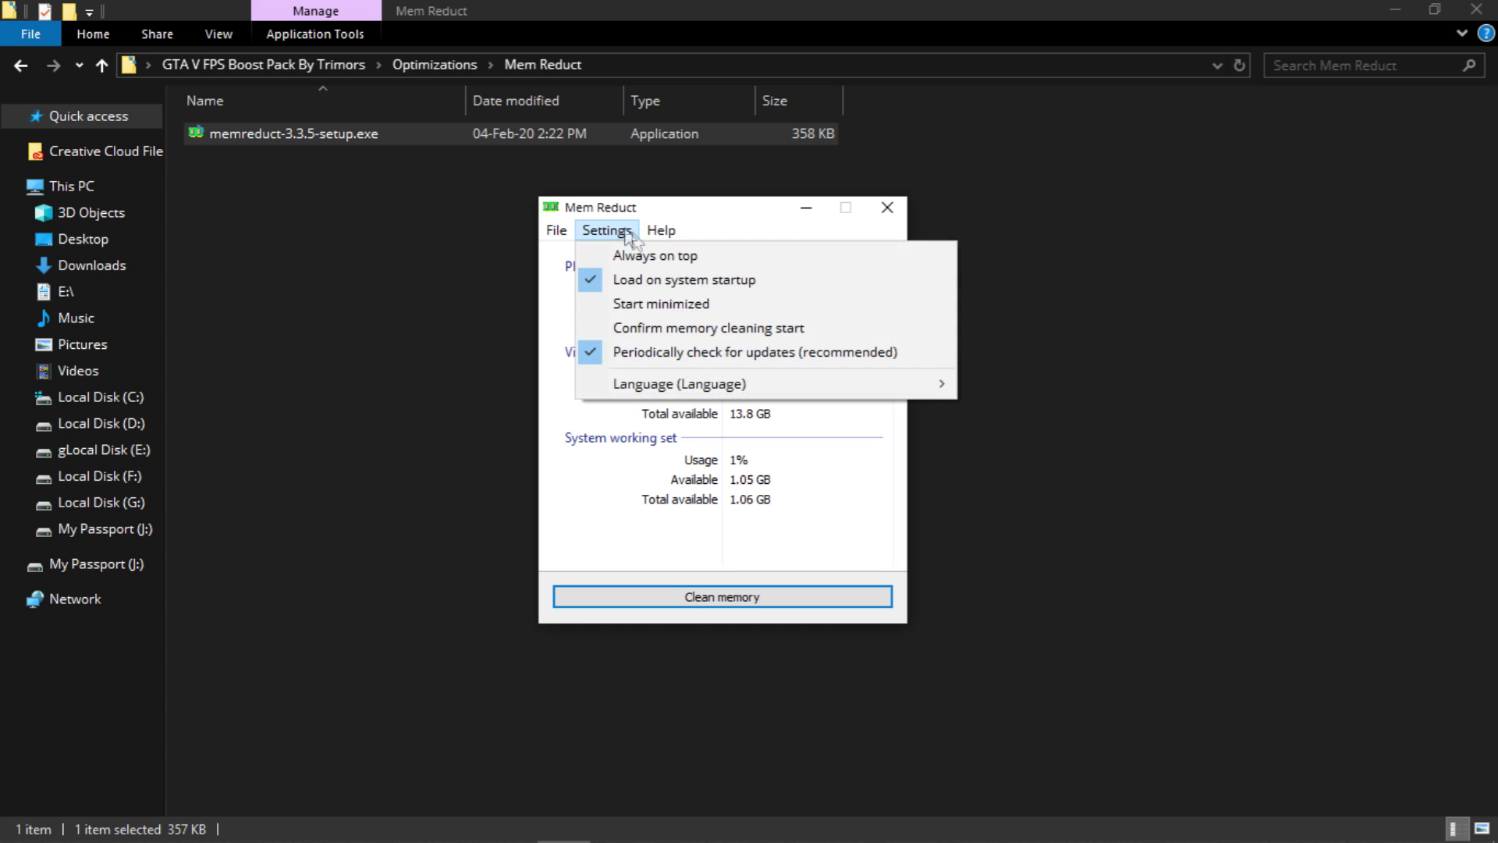
left_click(672, 285)
key("Escape")
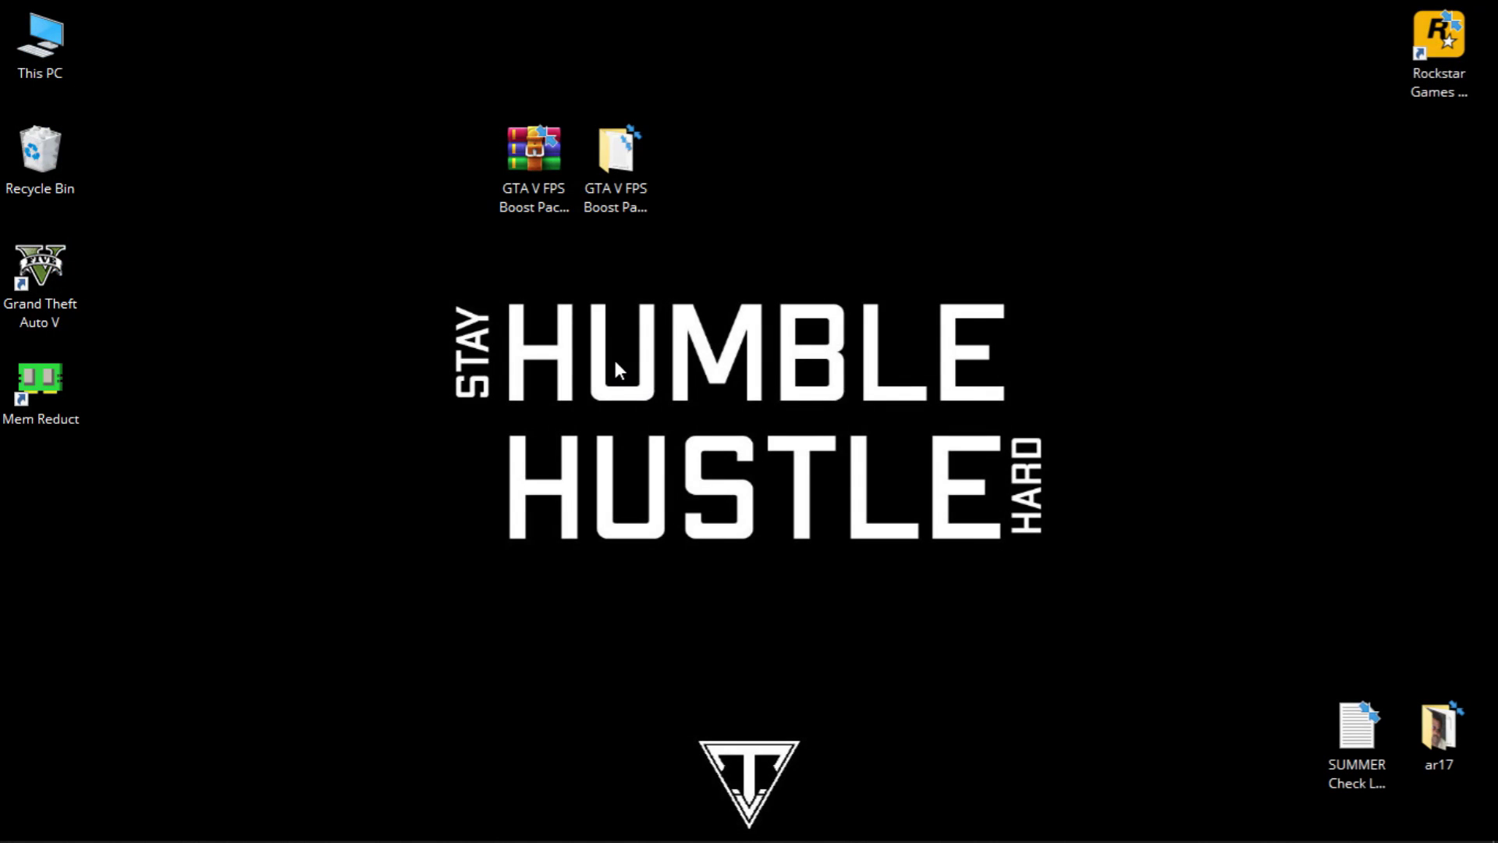
Launch MSIModeToolV2.exe from the ModeToolV2 folder under the boost pack's Optimizations folder
double_click(616, 150)
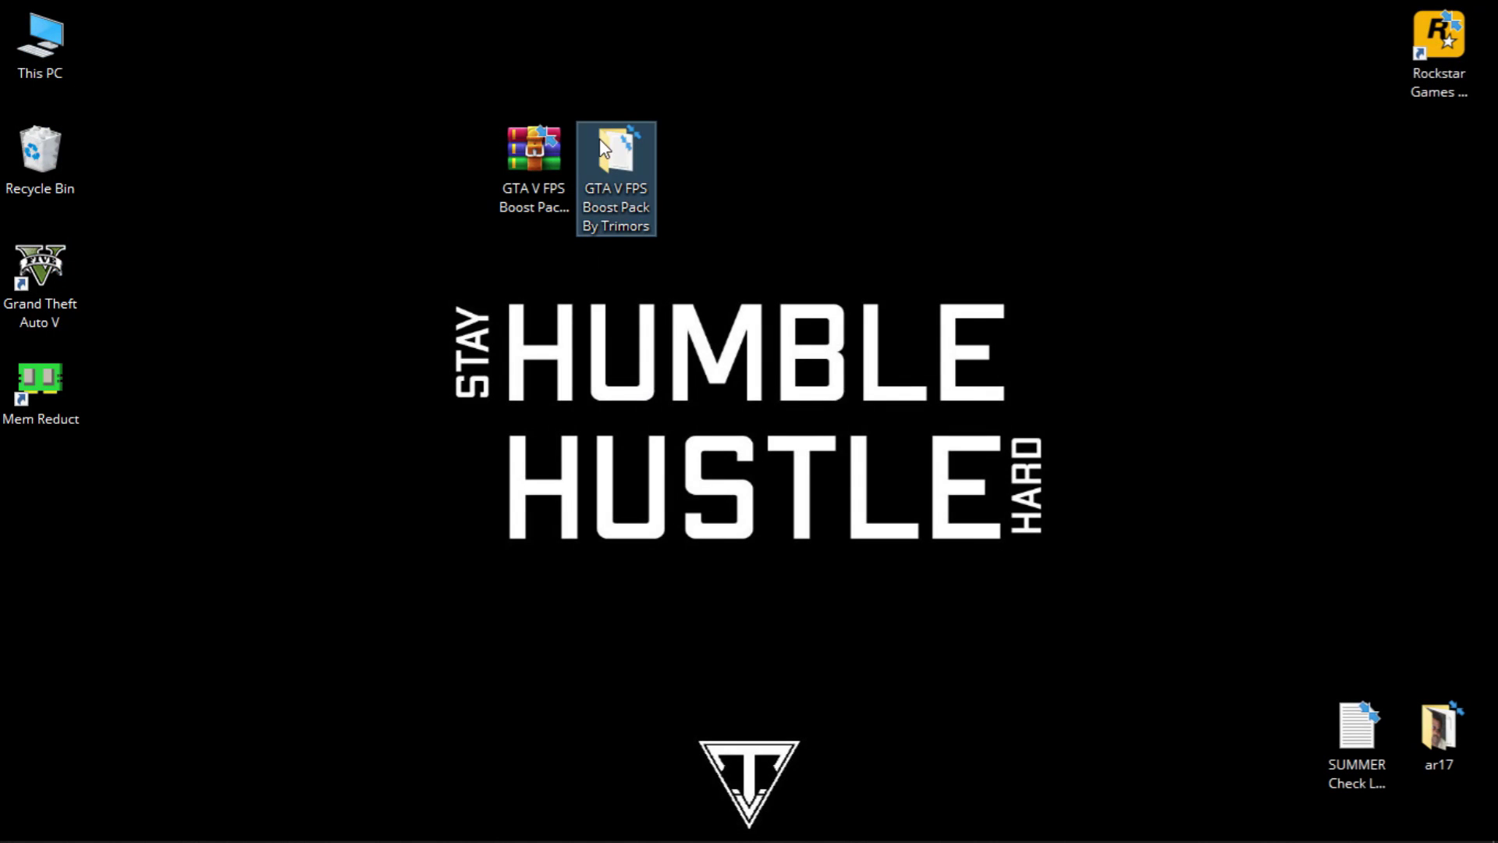
double_click(339, 161)
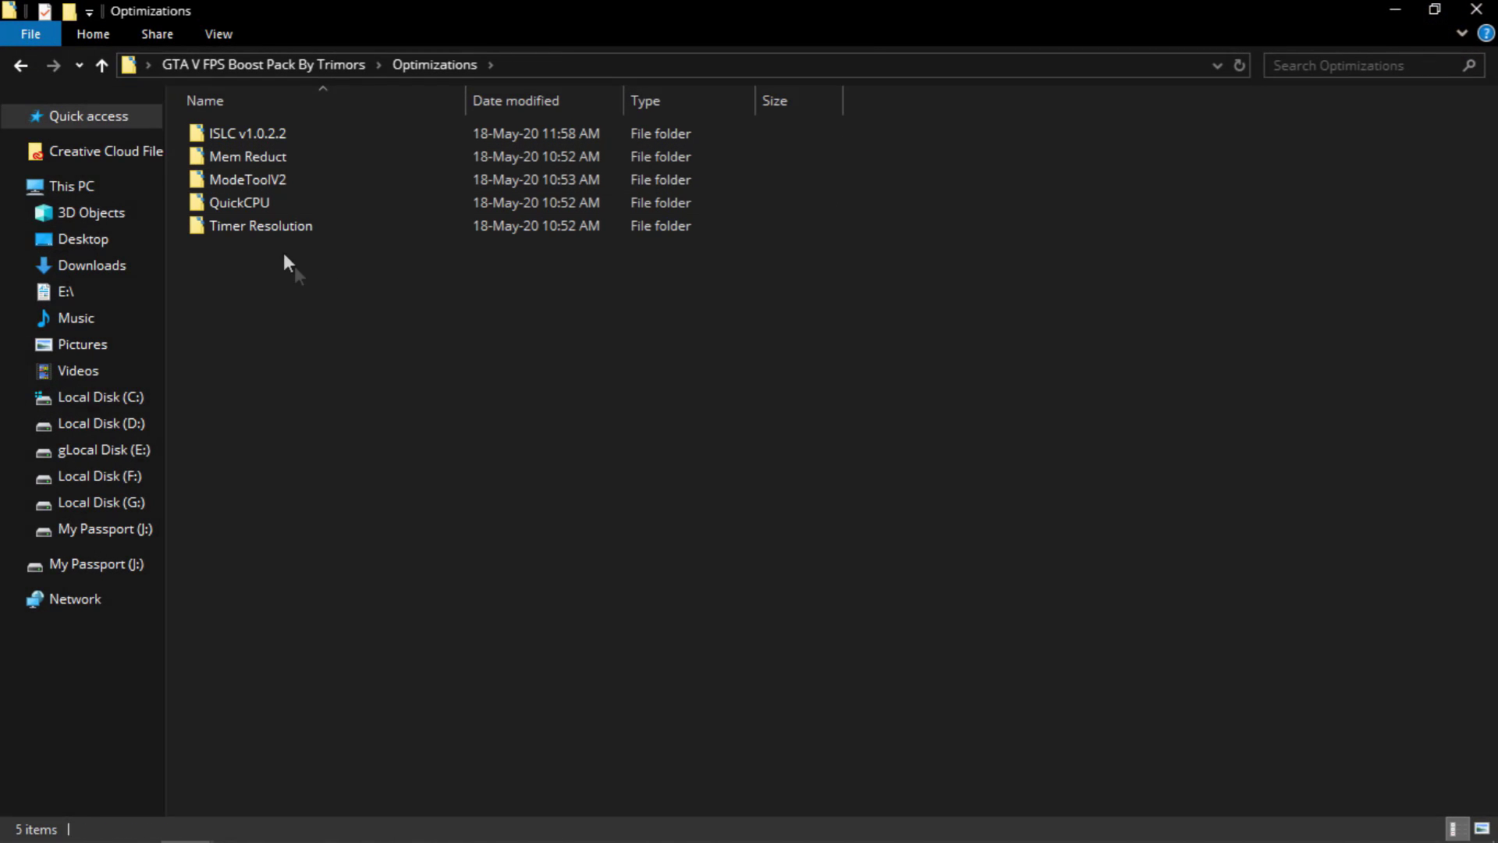
double_click(236, 178)
double_click(273, 134)
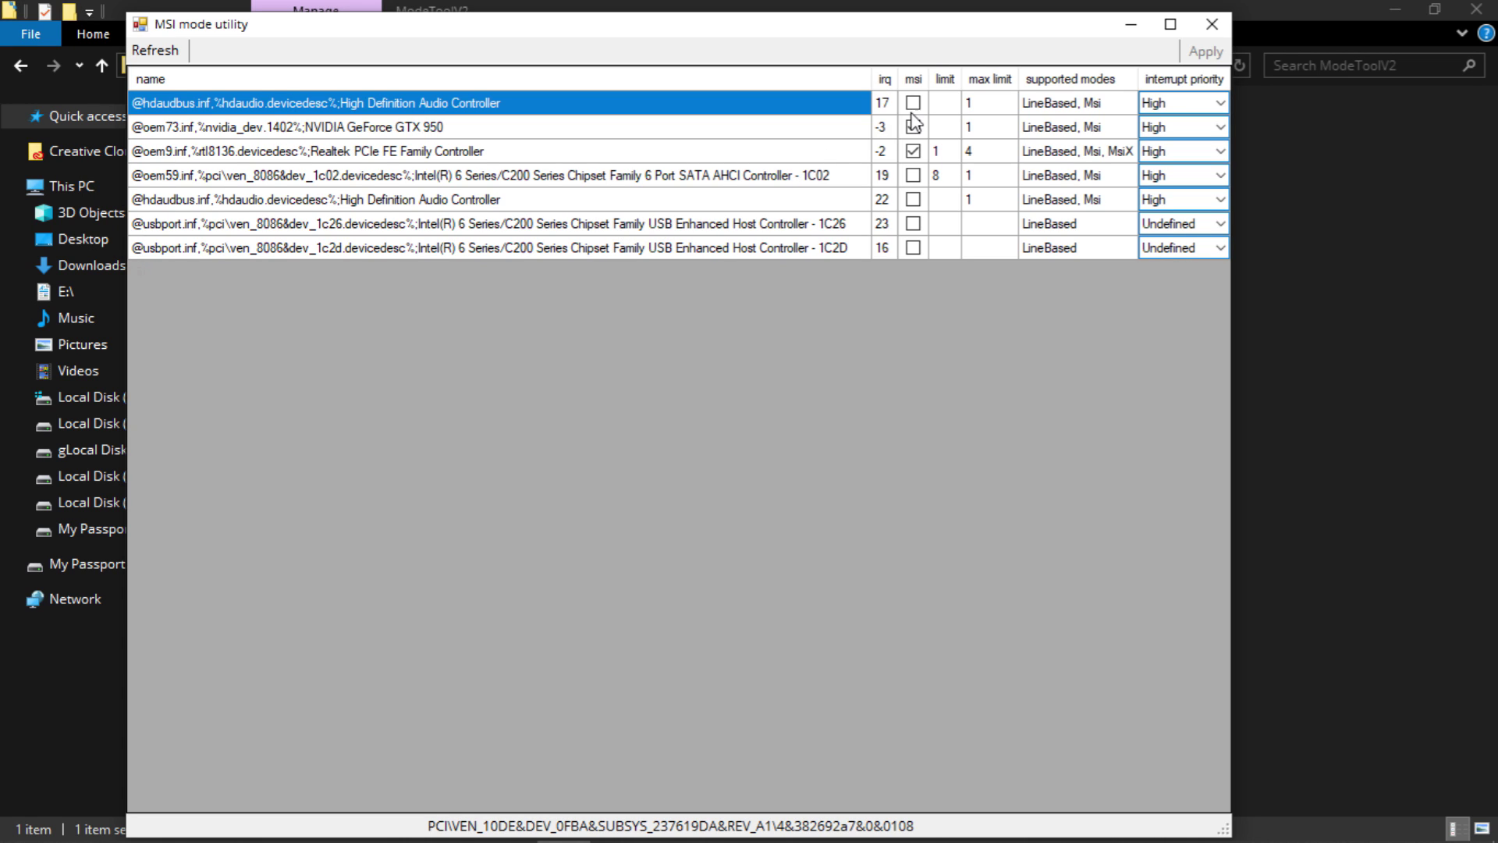
Enable MSI mode for the NVIDIA GeForce GTX 950 with High interrupt priority and close the MSI mode utility
left_click(913, 128)
left_click(523, 137)
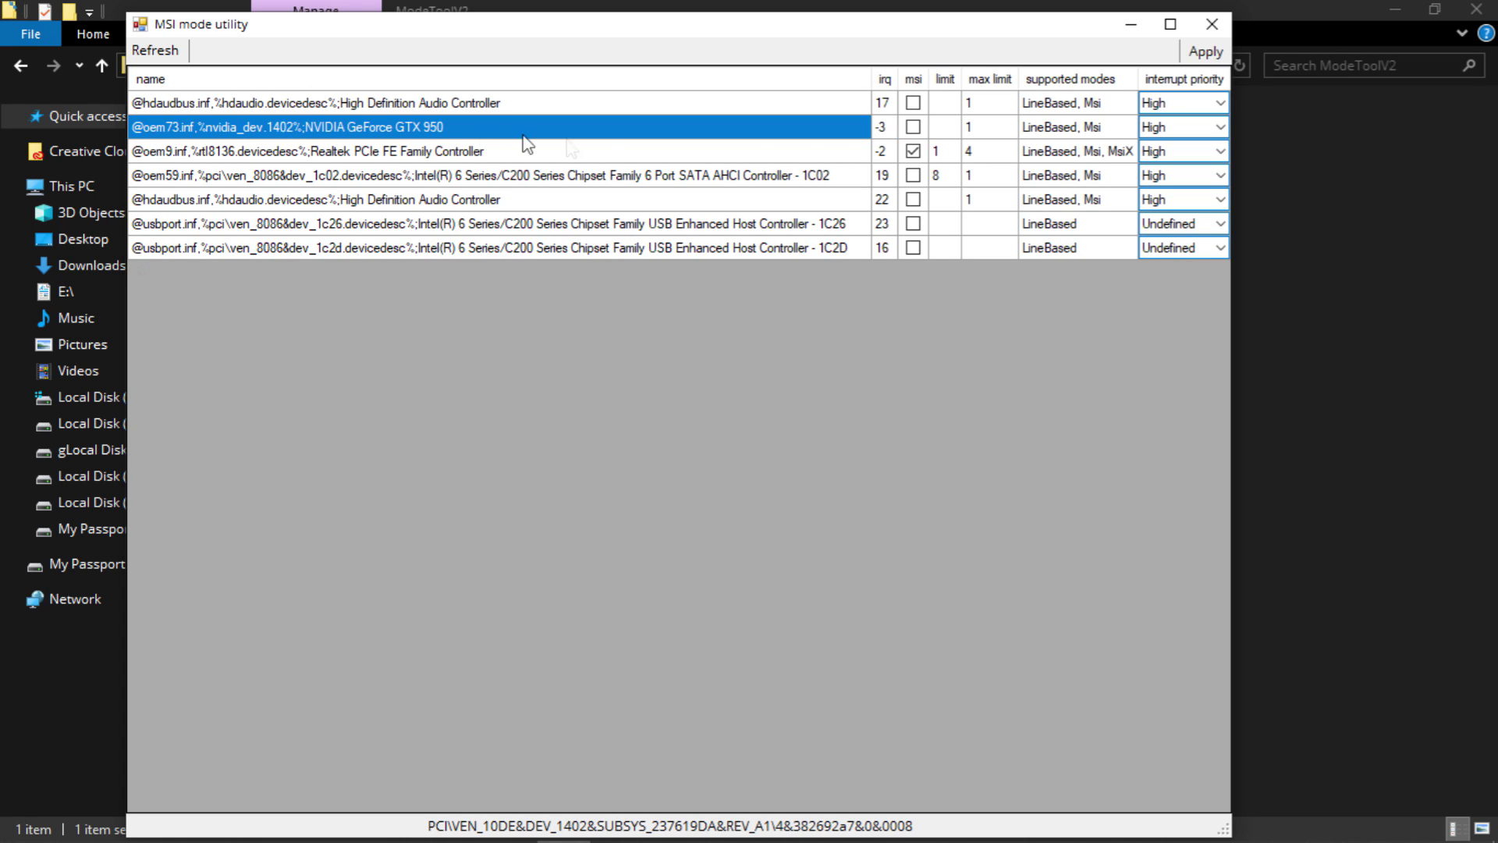
left_click(913, 128)
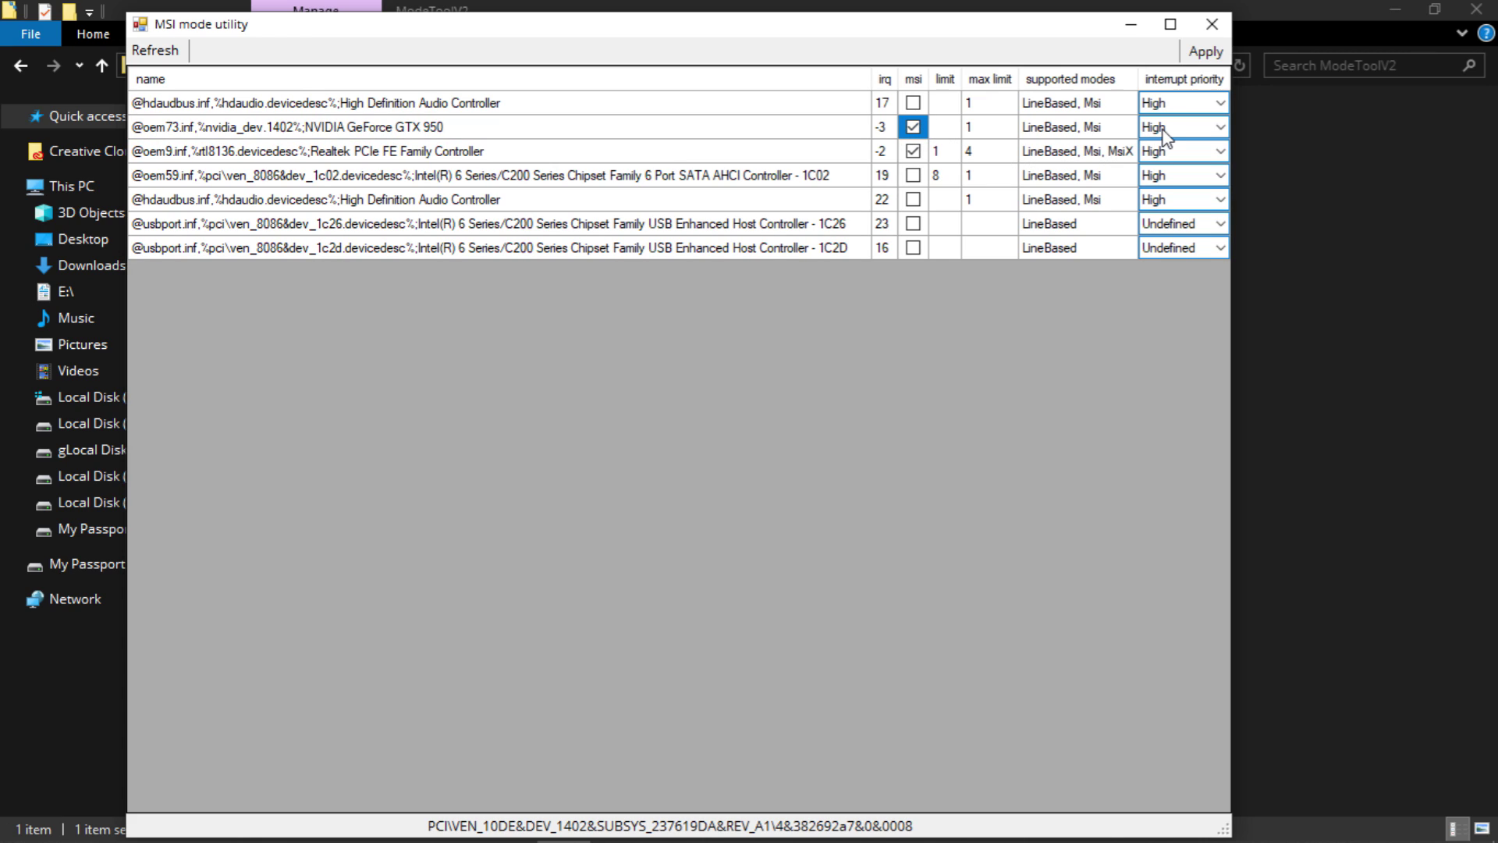
left_click(1164, 132)
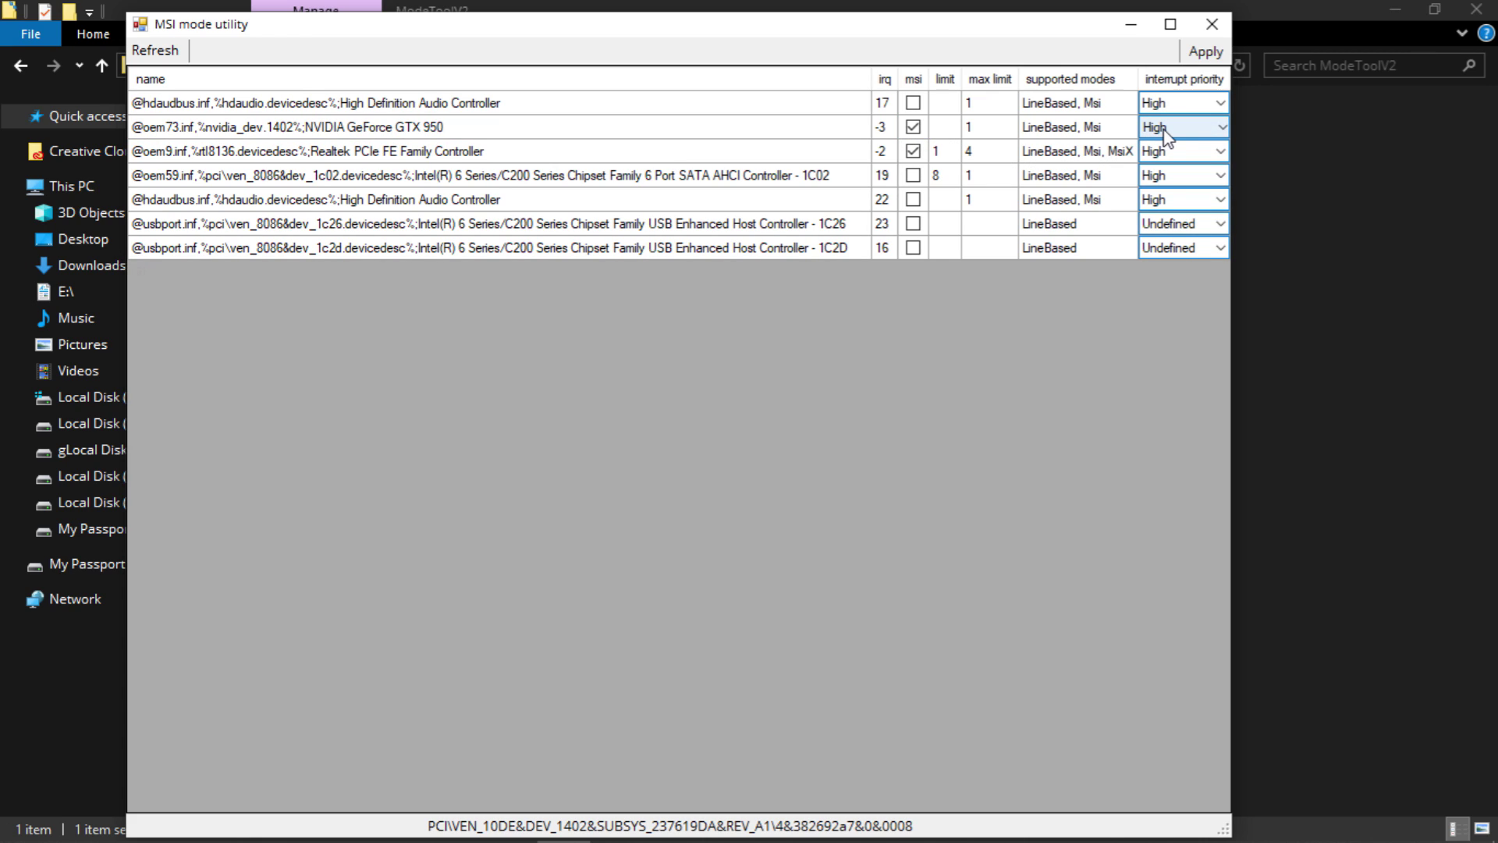
left_click(1178, 133)
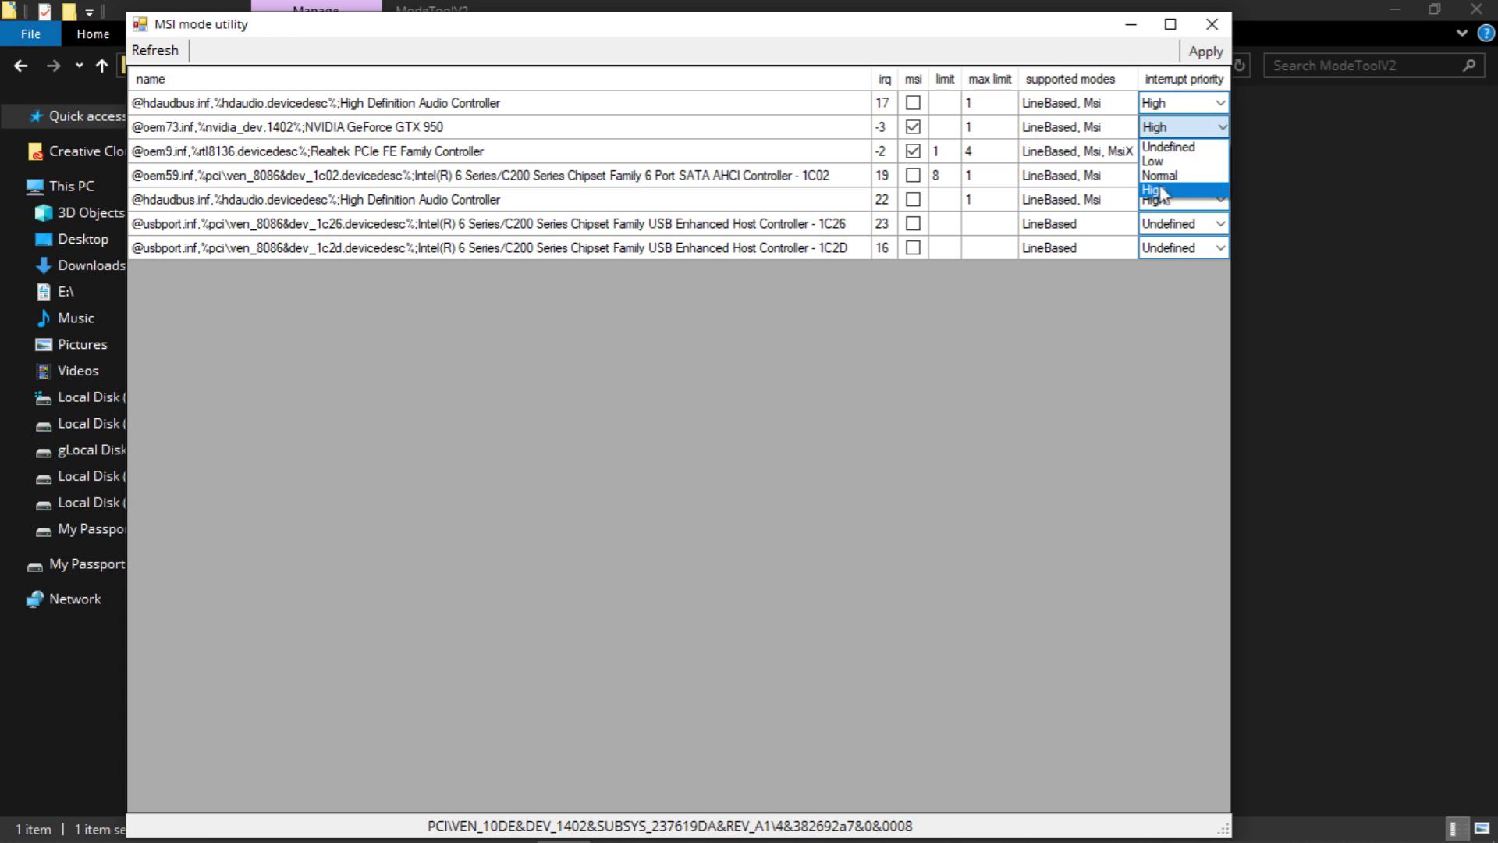
left_click(1173, 191)
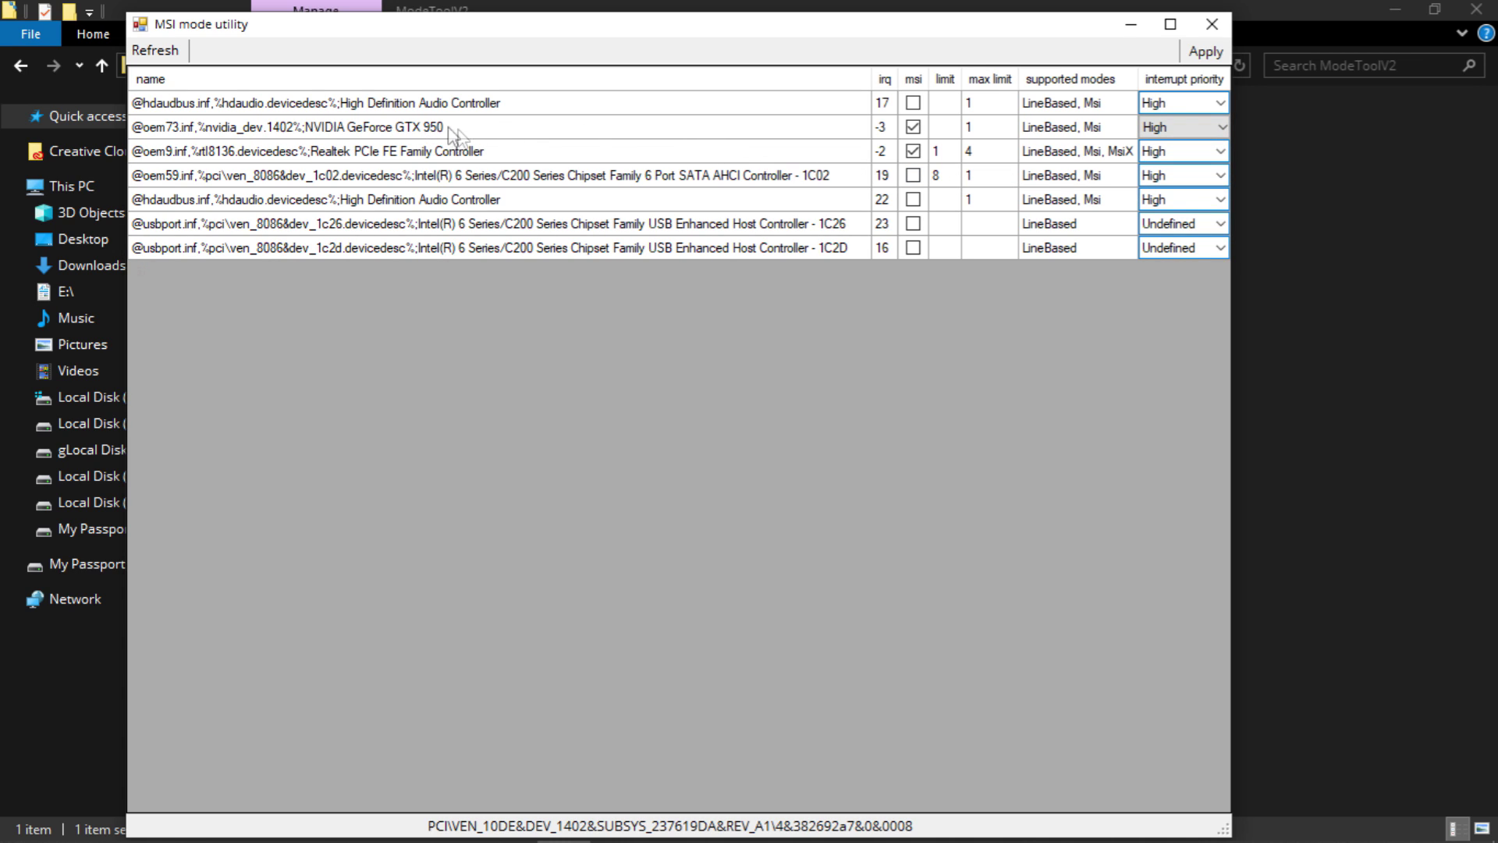
left_click(1212, 24)
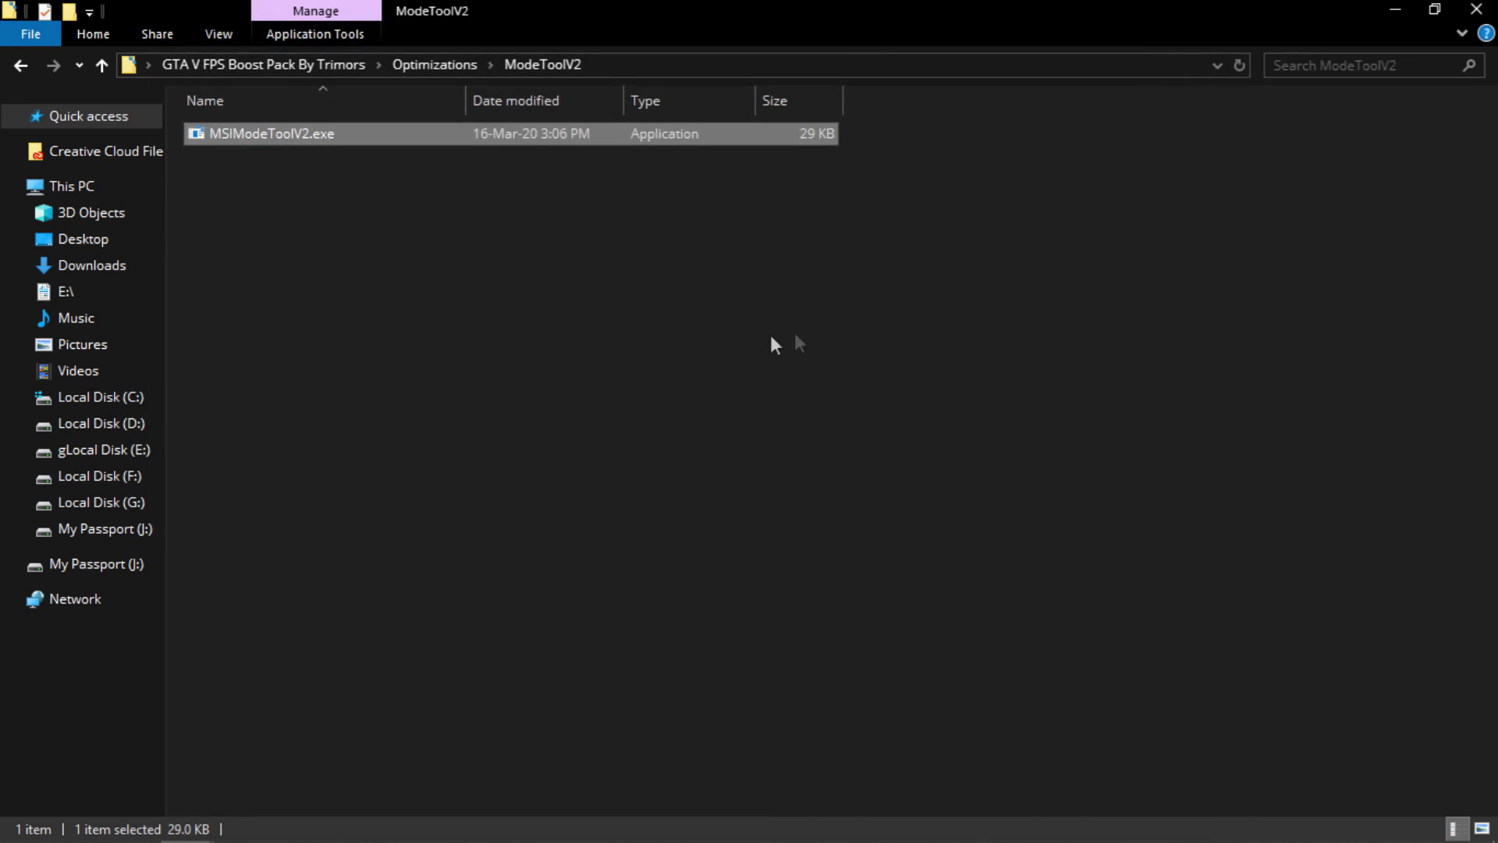
Launch QuickCpuSetup x64.msi from the QuickCPU folder under the boost pack's Optimizations folder
left_click(21, 67)
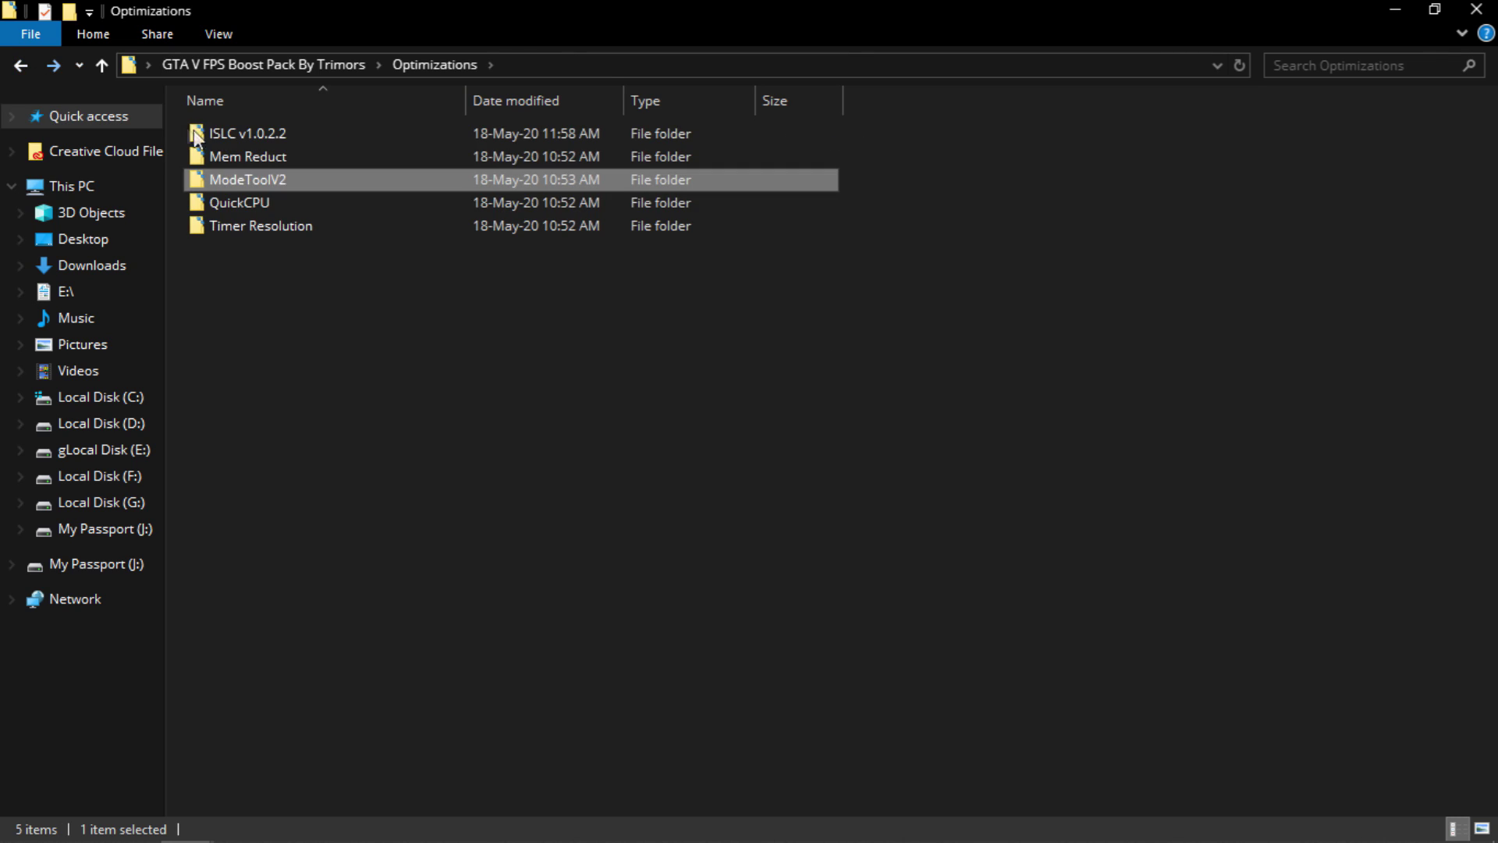
double_click(245, 203)
left_click_drag(334, 300, 308, 141)
left_click(279, 154)
double_click(279, 155)
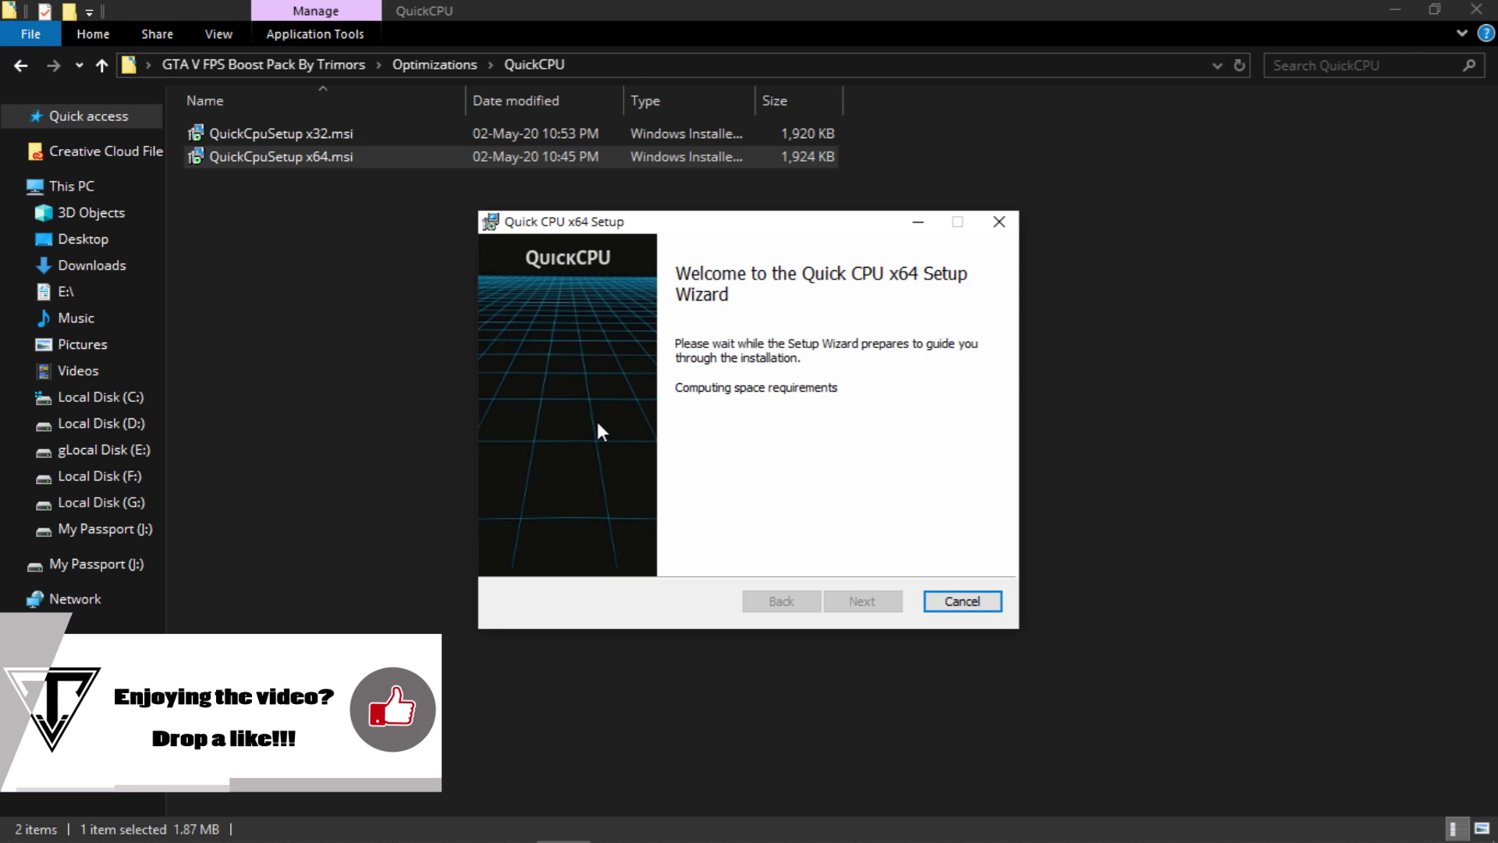
Run the Quick CPU x64 setup with the Repair option, finish the wizard and close the folder window
left_click(874, 608)
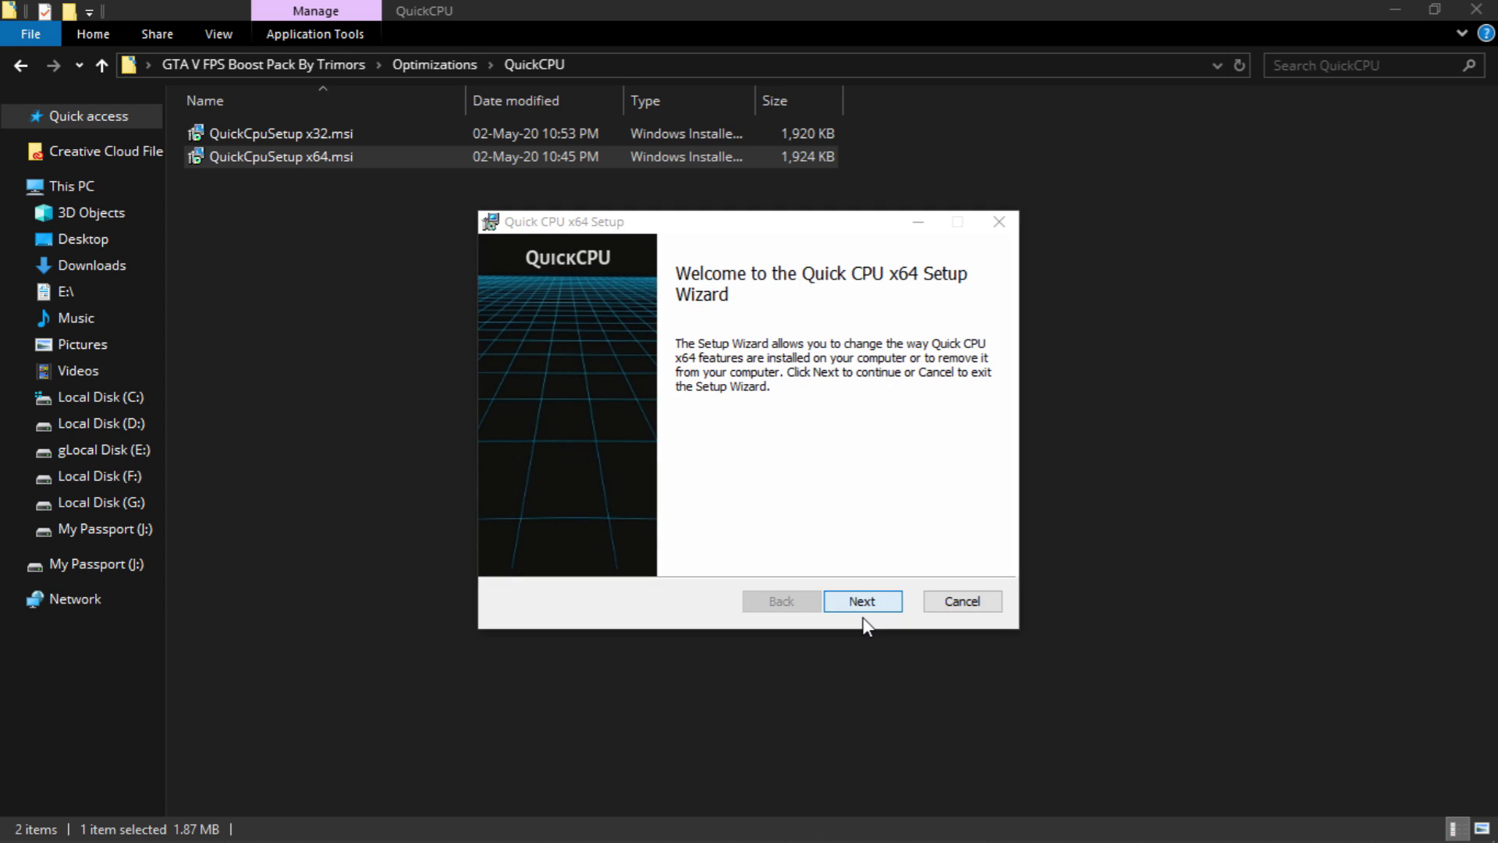
left_click(593, 418)
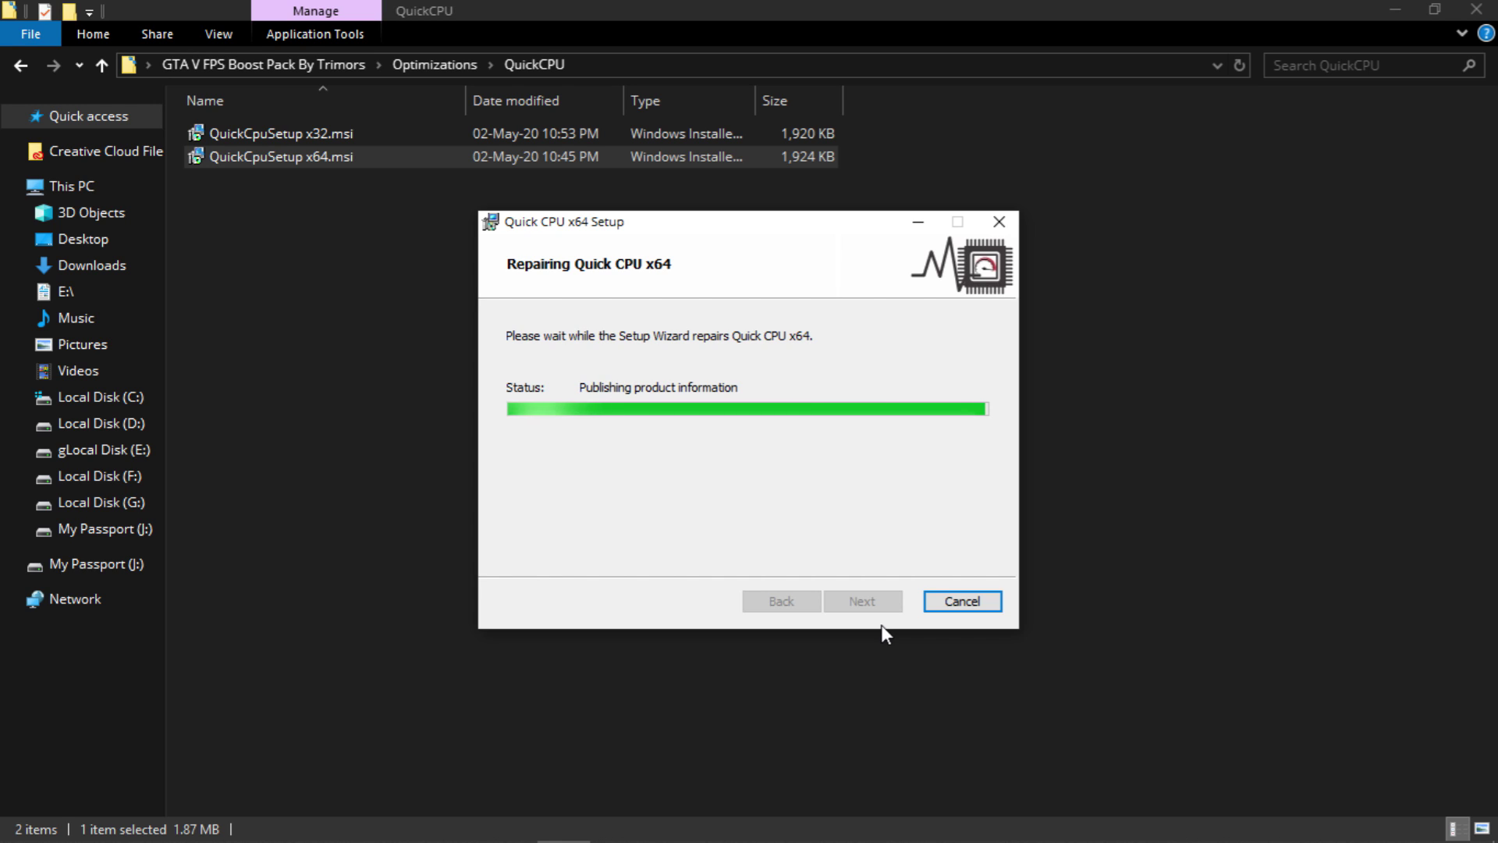
left_click(867, 608)
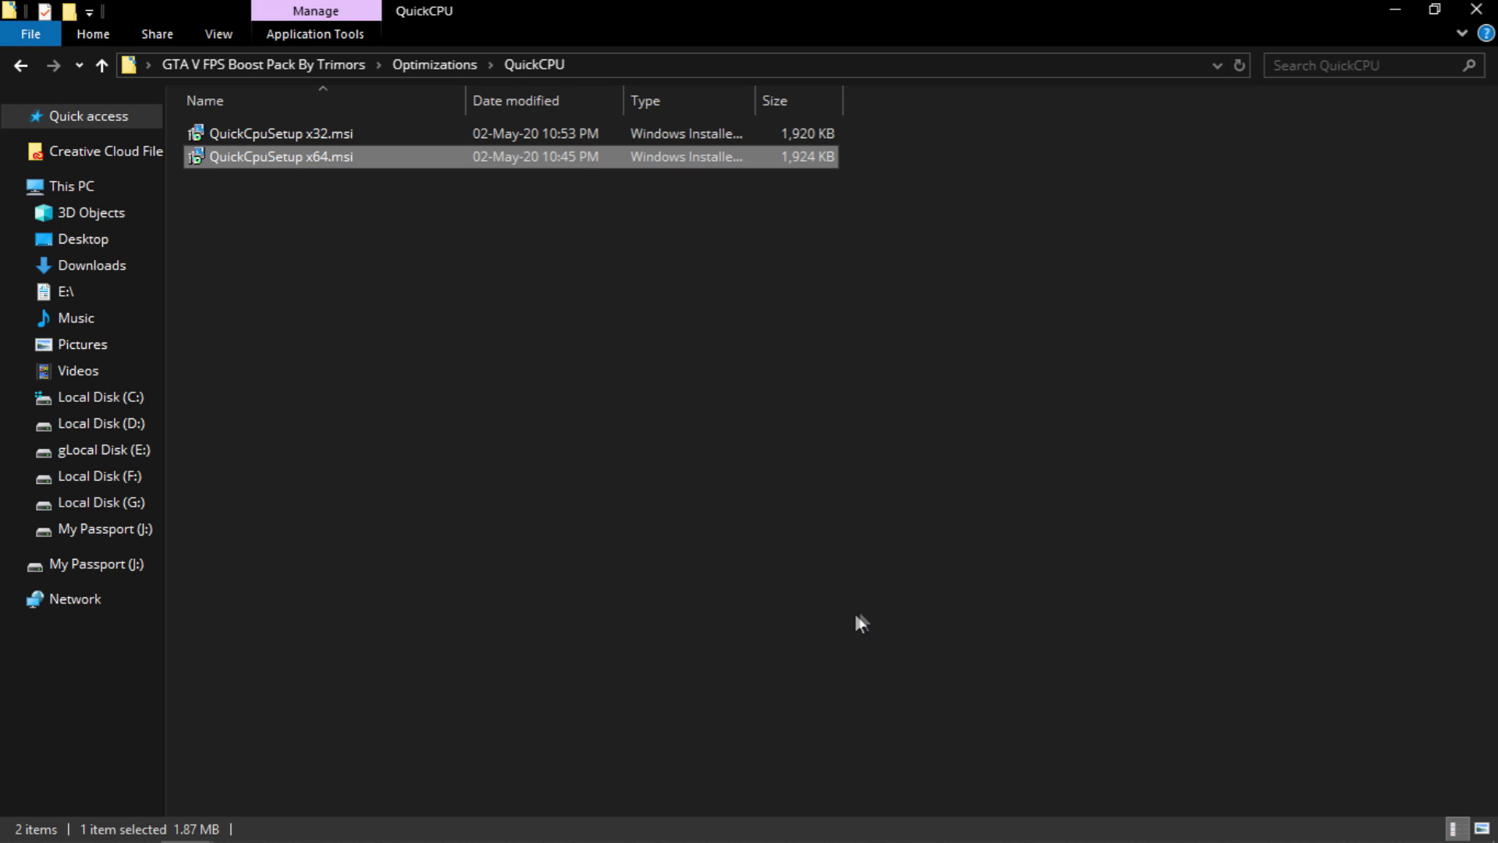
left_click(817, 623)
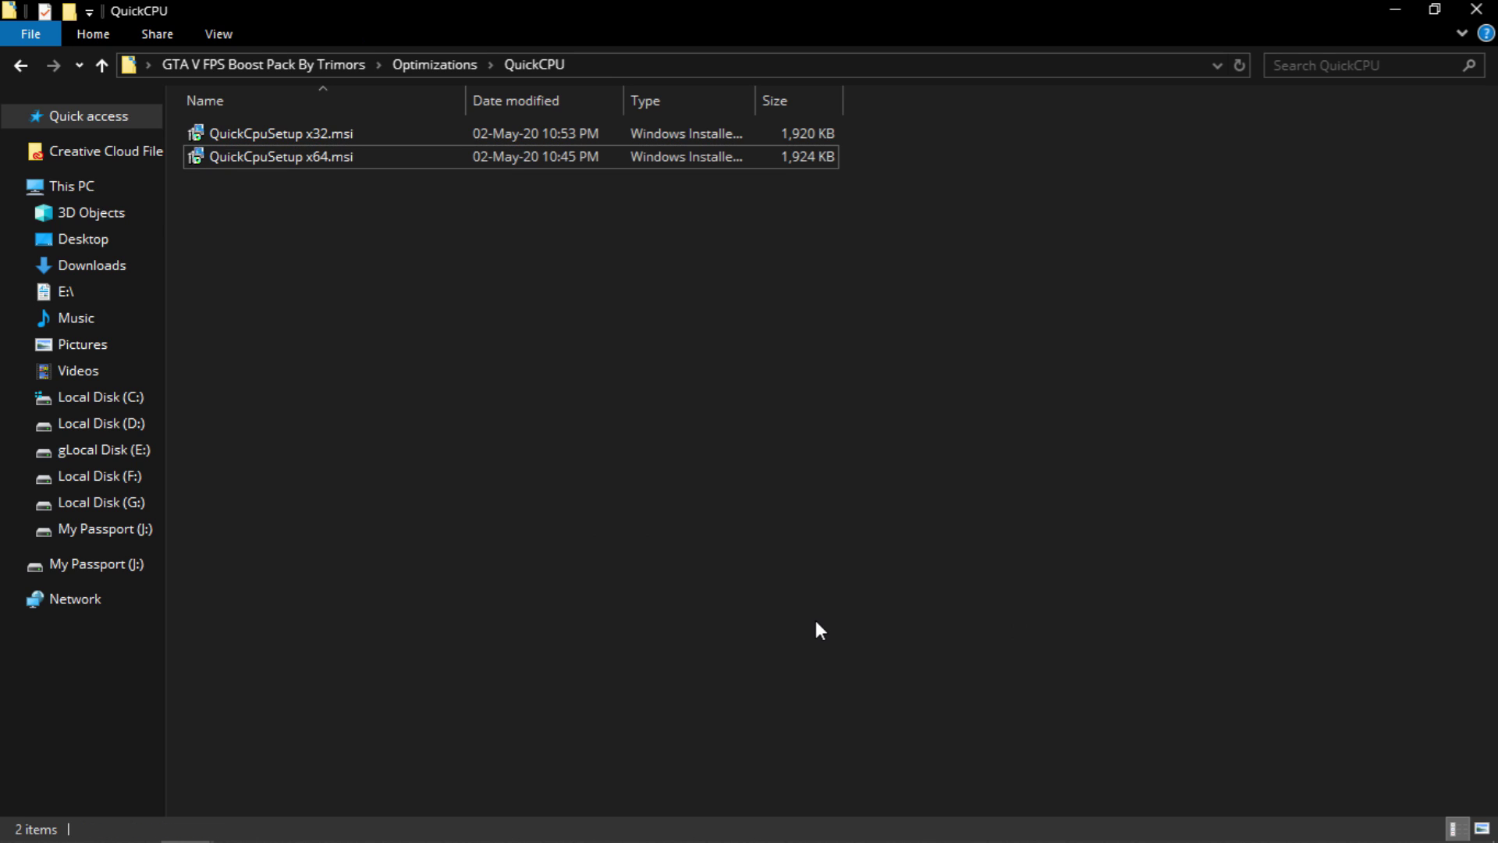
left_click(1477, 10)
Open QuickCPU from the desktop and choose Ultimate Performance as the system power plan
double_click(64, 491)
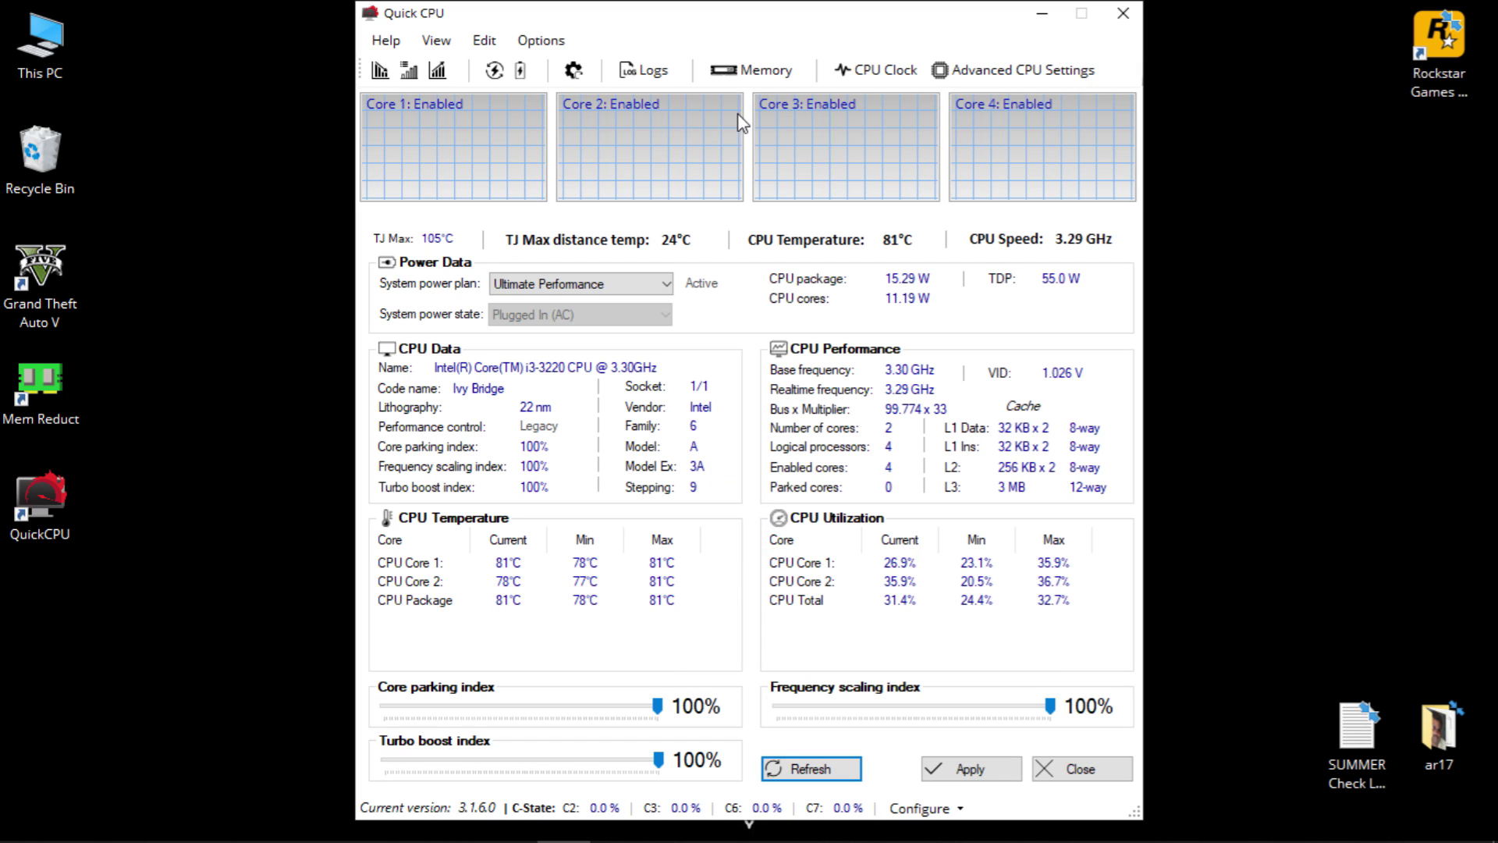
left_click(624, 285)
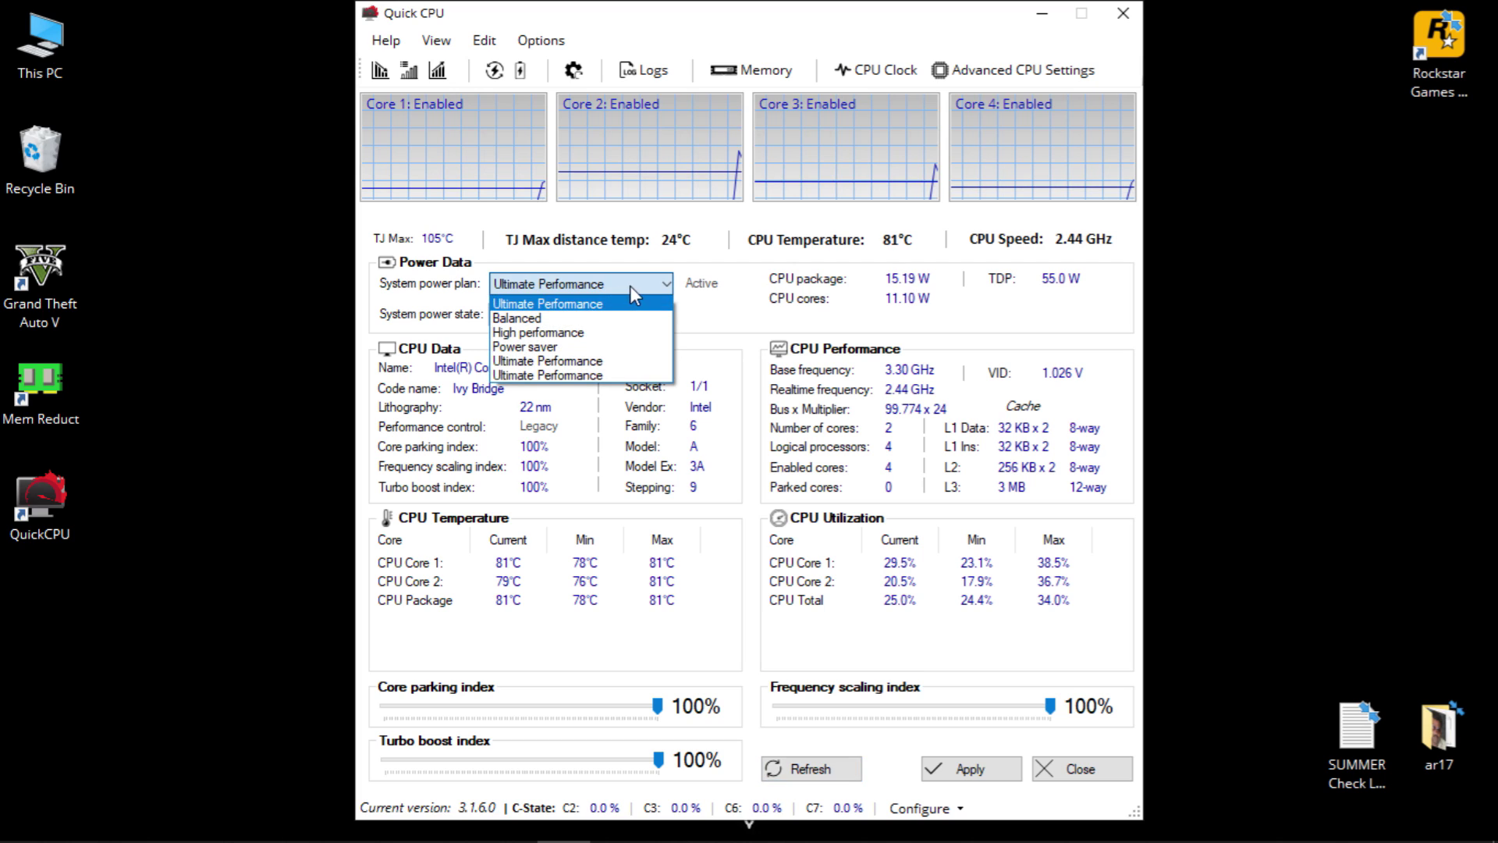
left_click(573, 312)
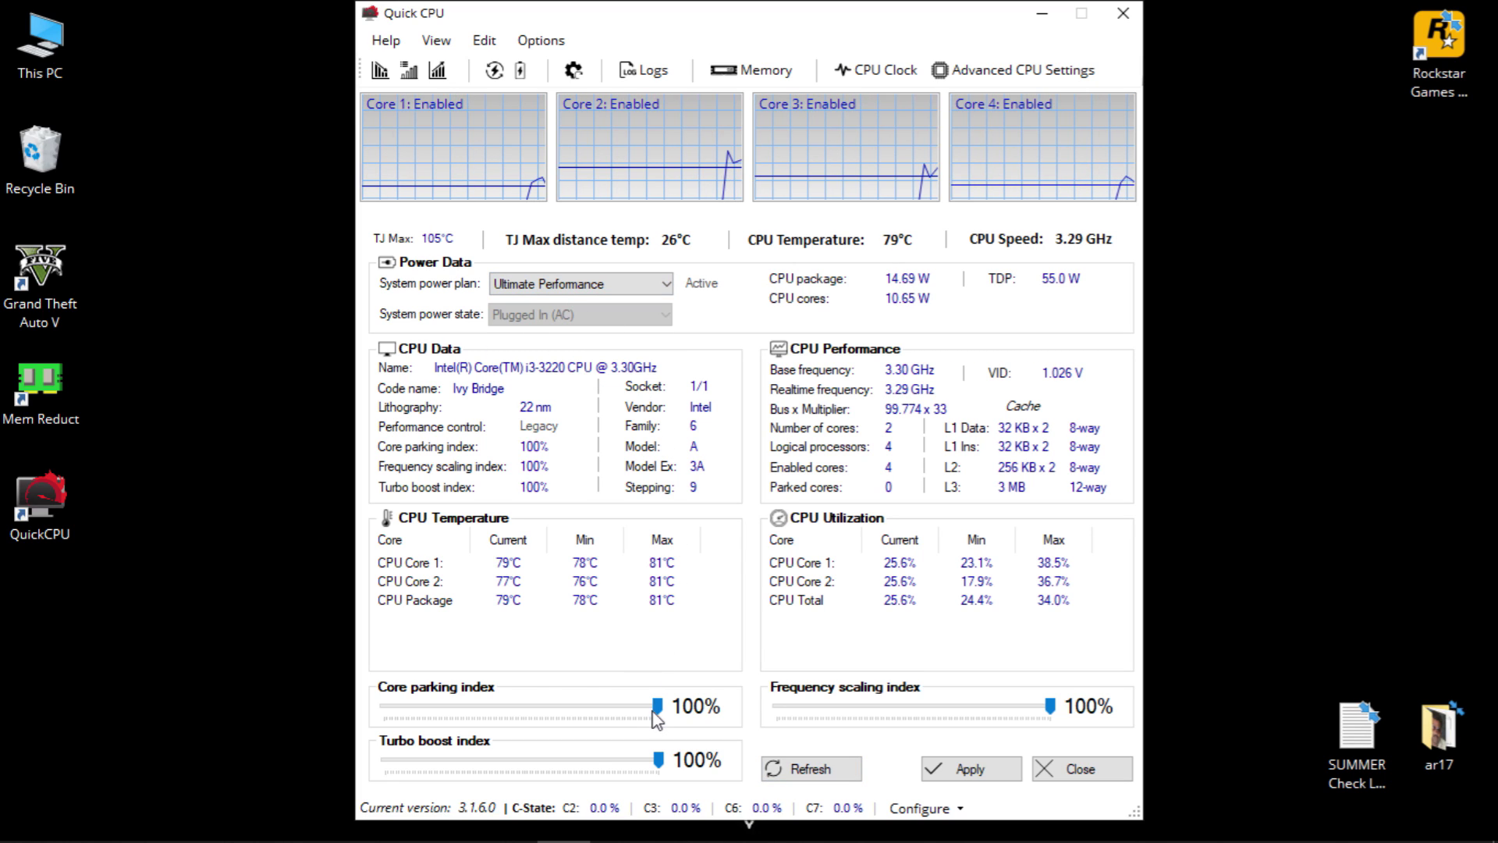
Set QuickCPU's core parking and frequency scaling indexes to 100%, apply the settings and close QuickCPU
left_click_drag(658, 706, 722, 715)
left_click_drag(1050, 707, 991, 742)
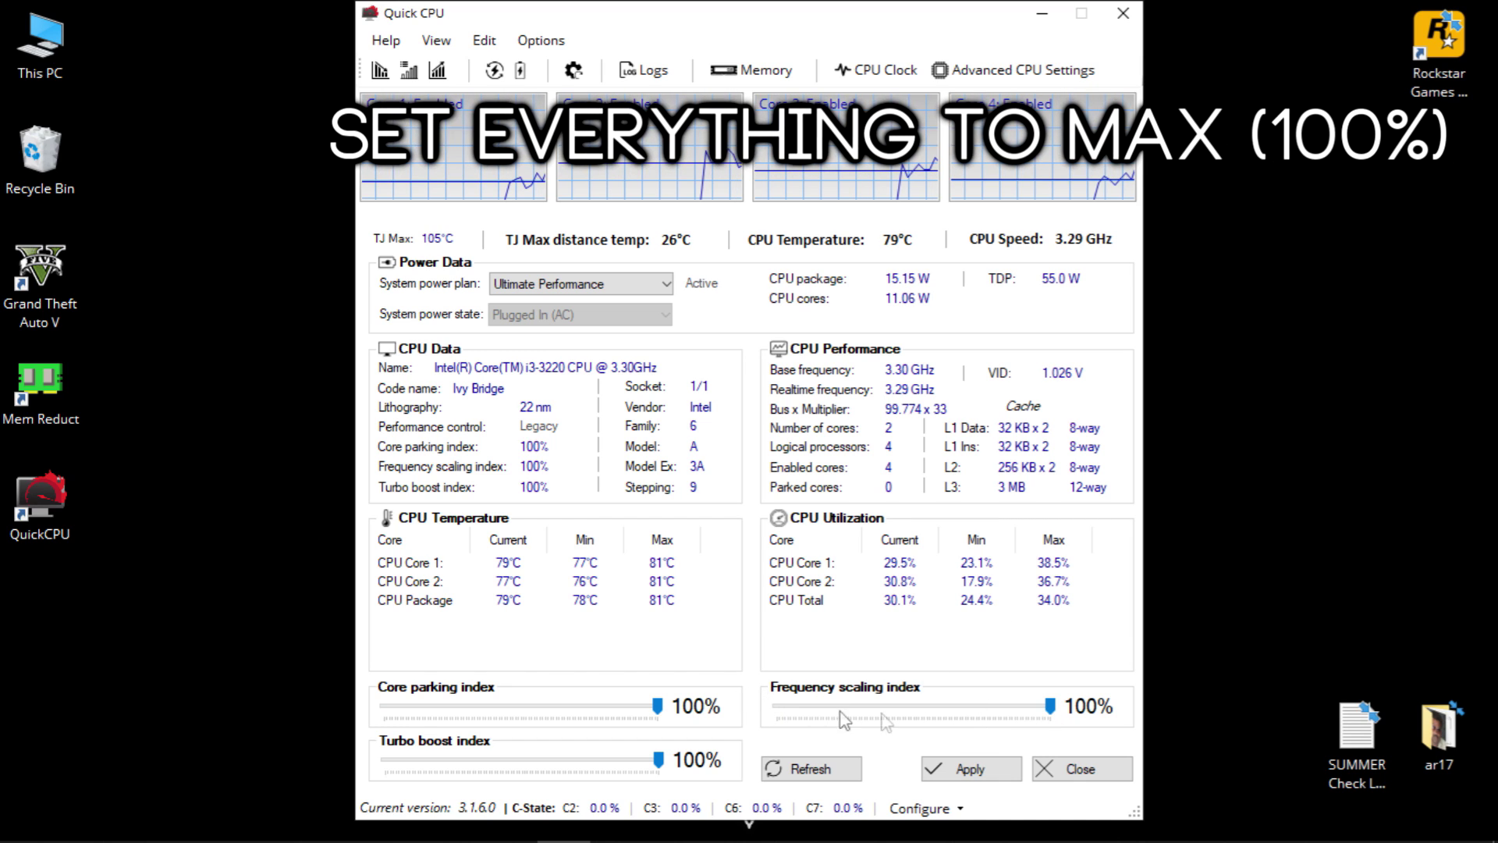
left_click(957, 781)
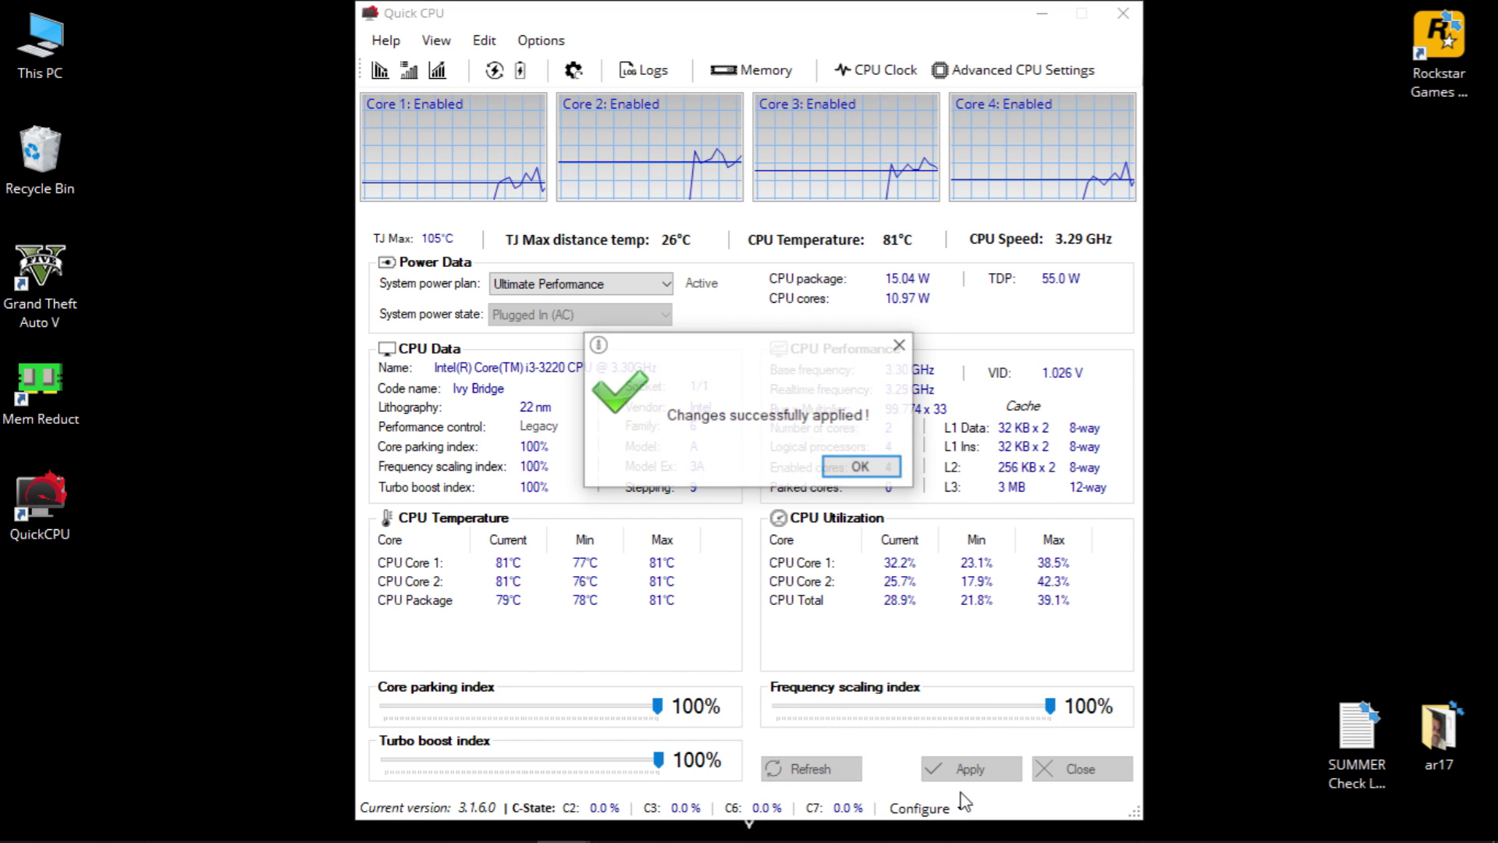
left_click(869, 469)
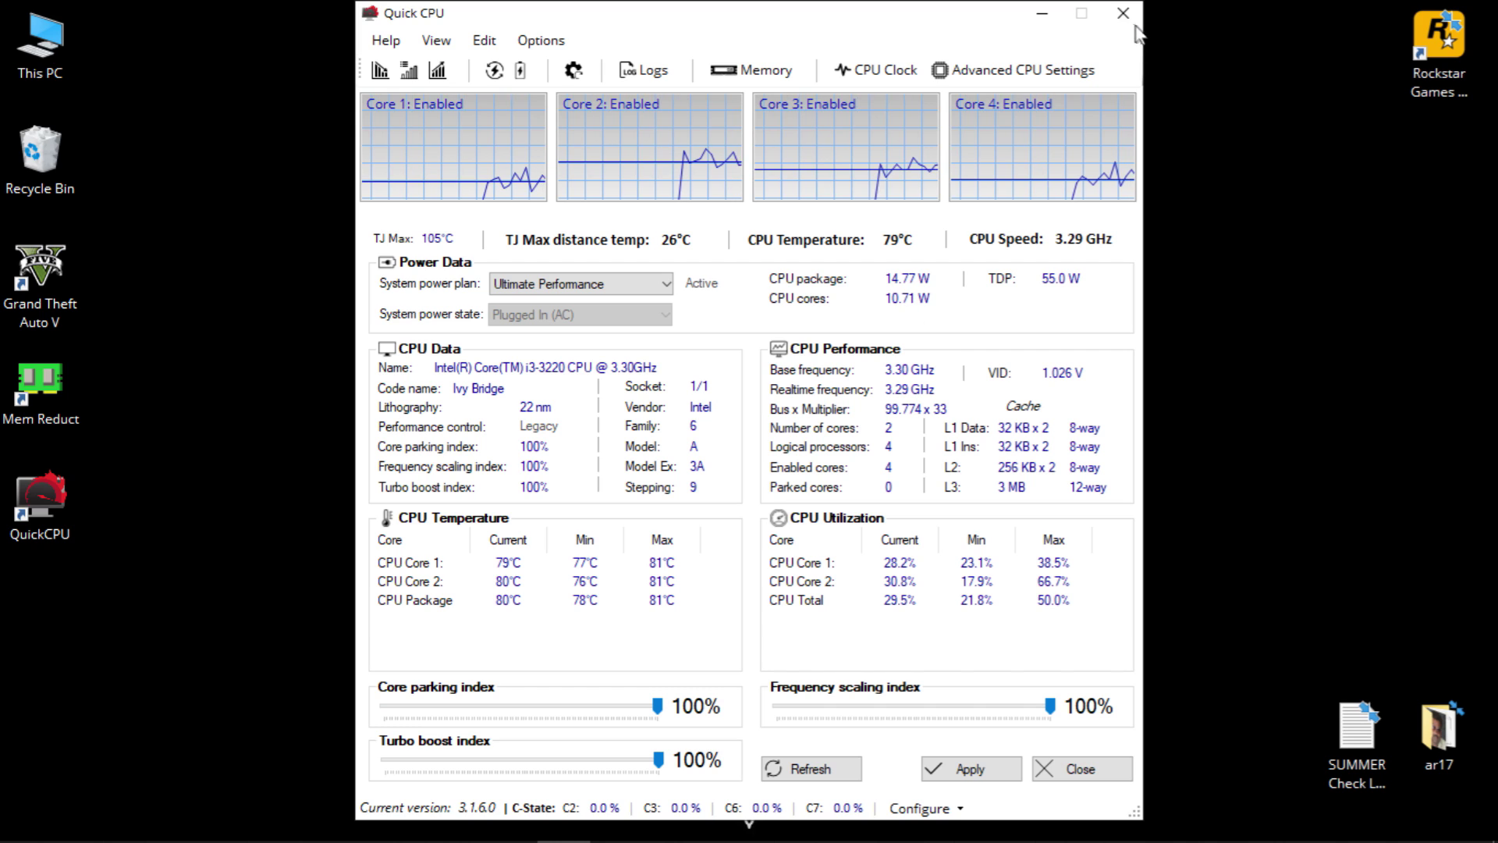
key("alt+F4")
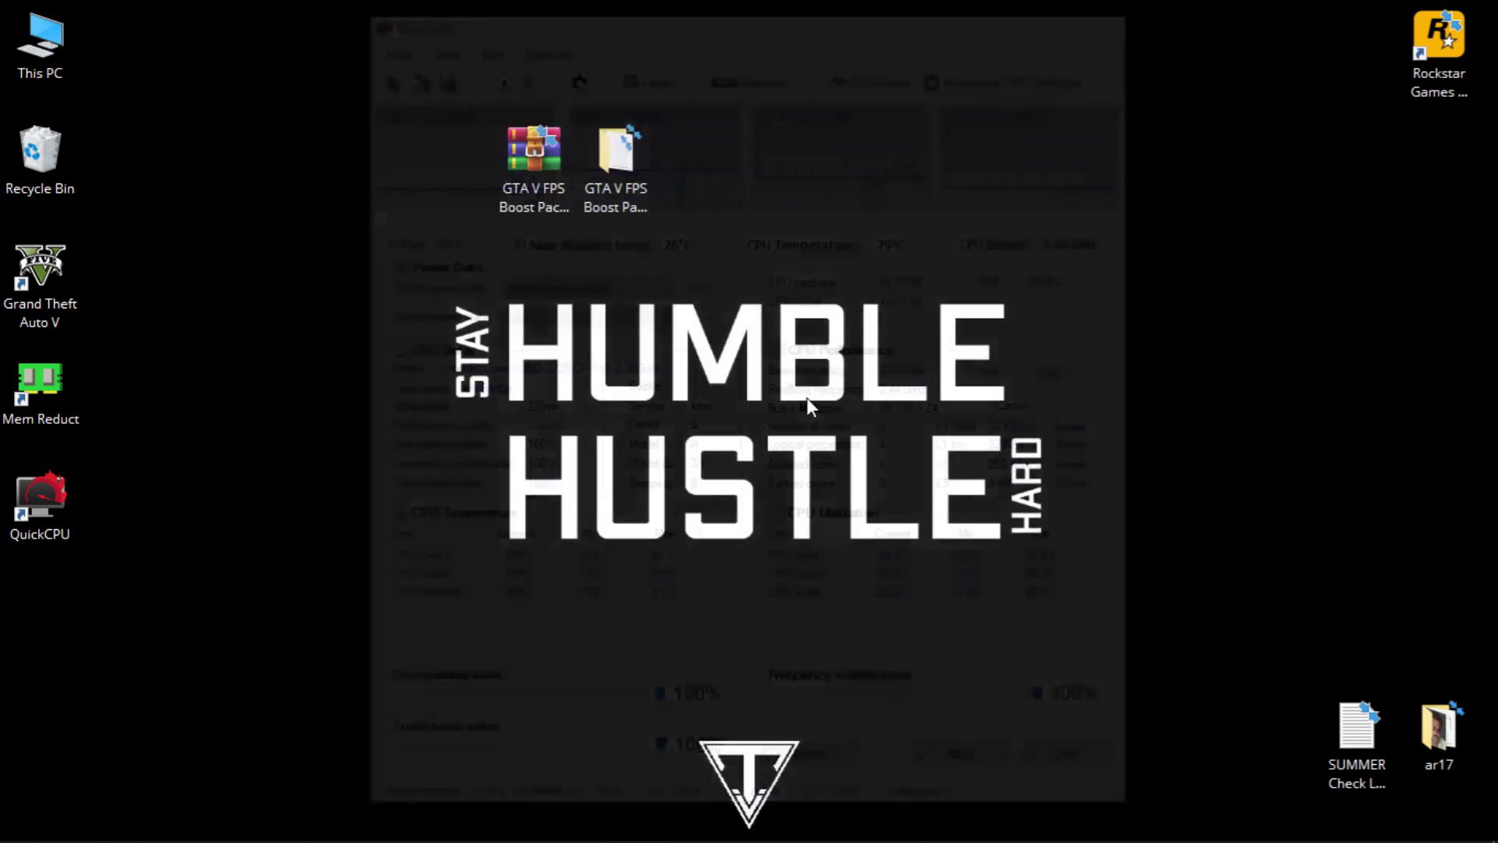
Put TimerResolution.exe from the boost pack's Optimizations > Timer Resolution folder on the desktop, beneath the Rockstar Games shortcut
left_click(624, 168)
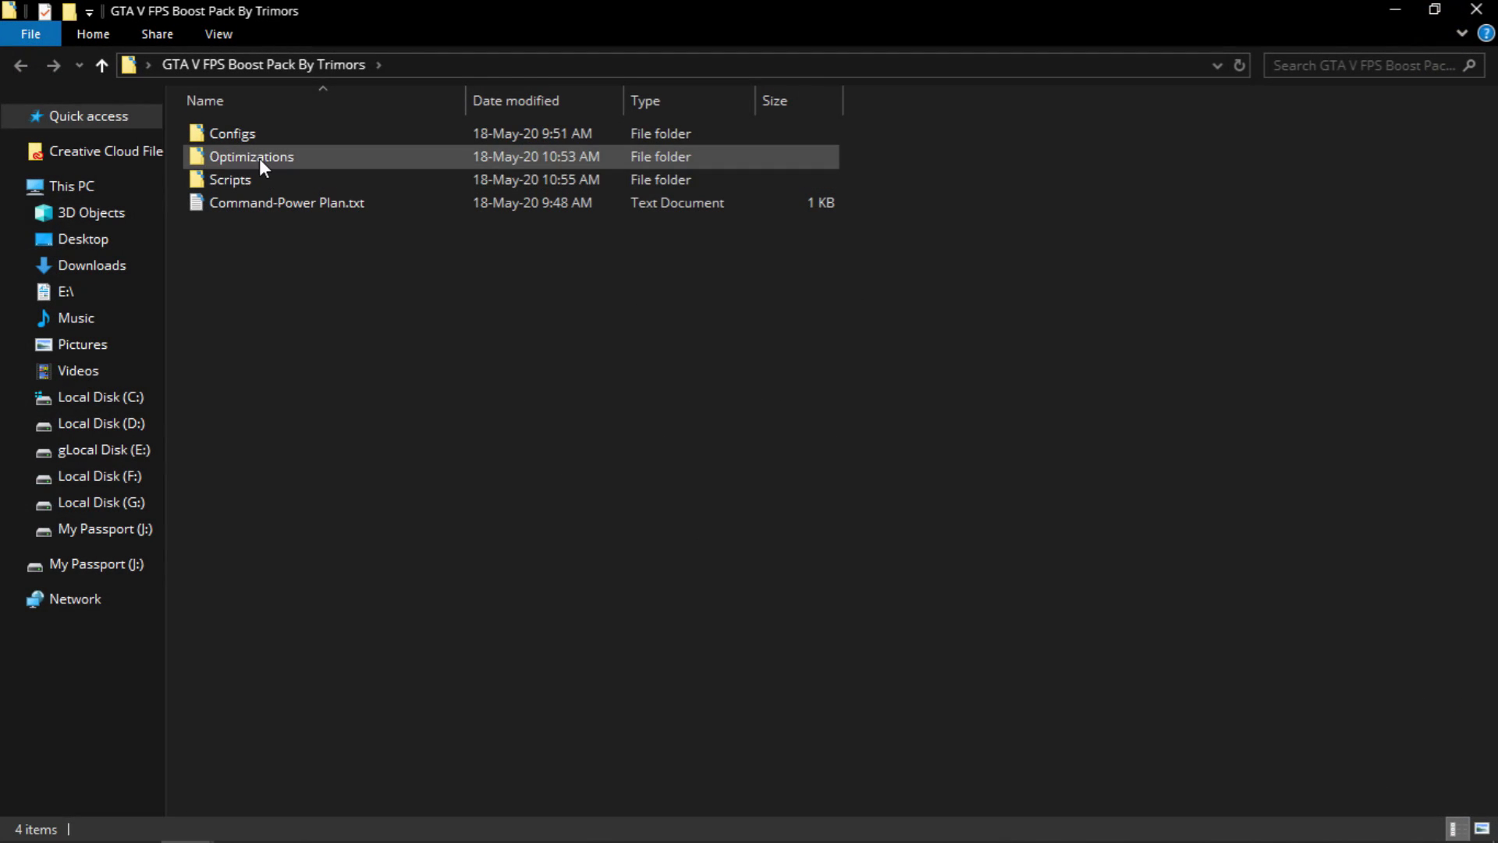
double_click(261, 156)
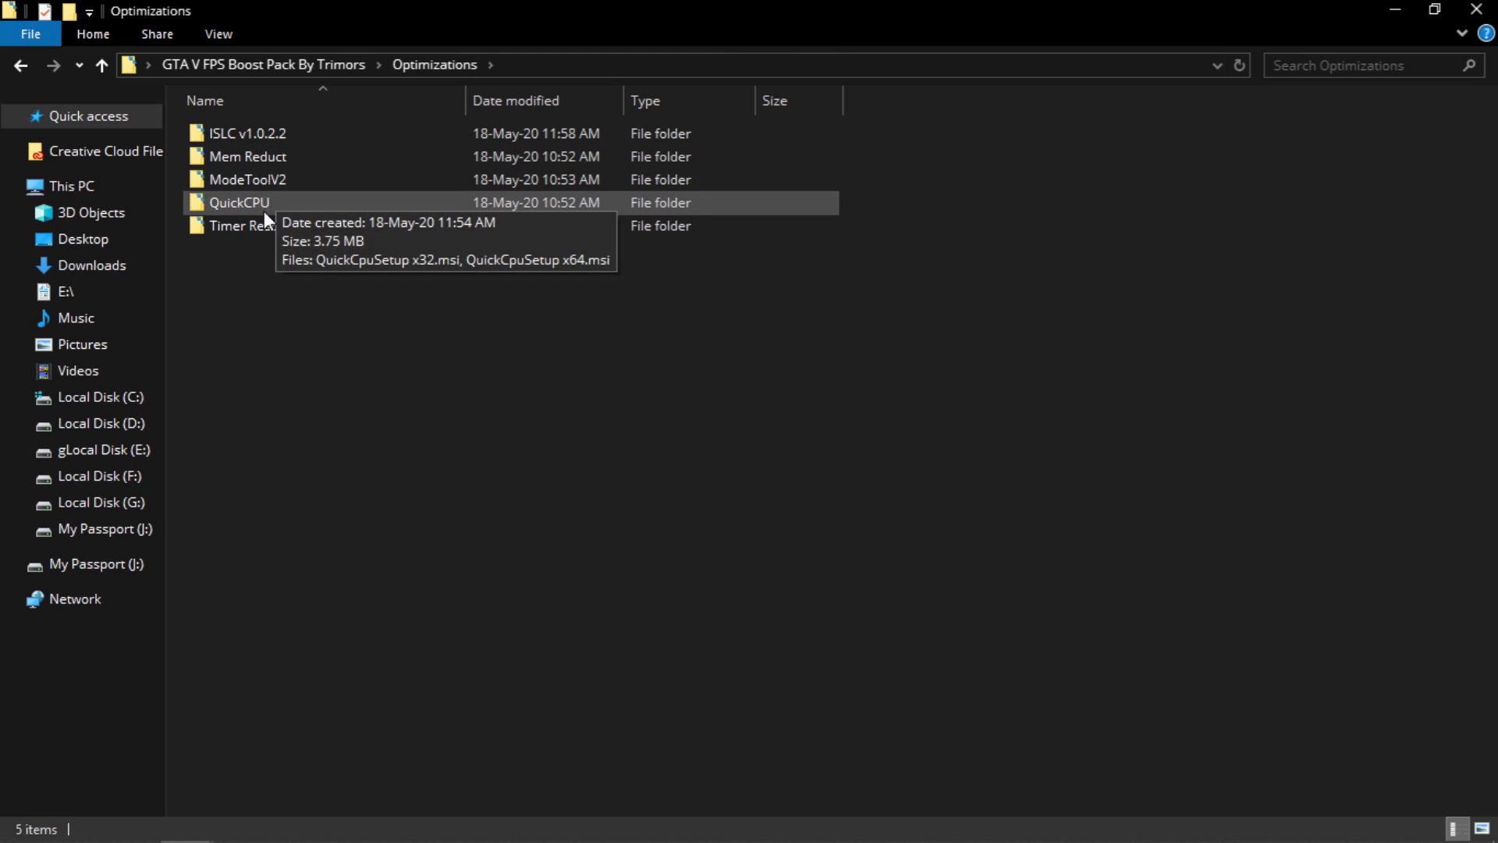
left_click(312, 226)
double_click(339, 228)
left_click(297, 139)
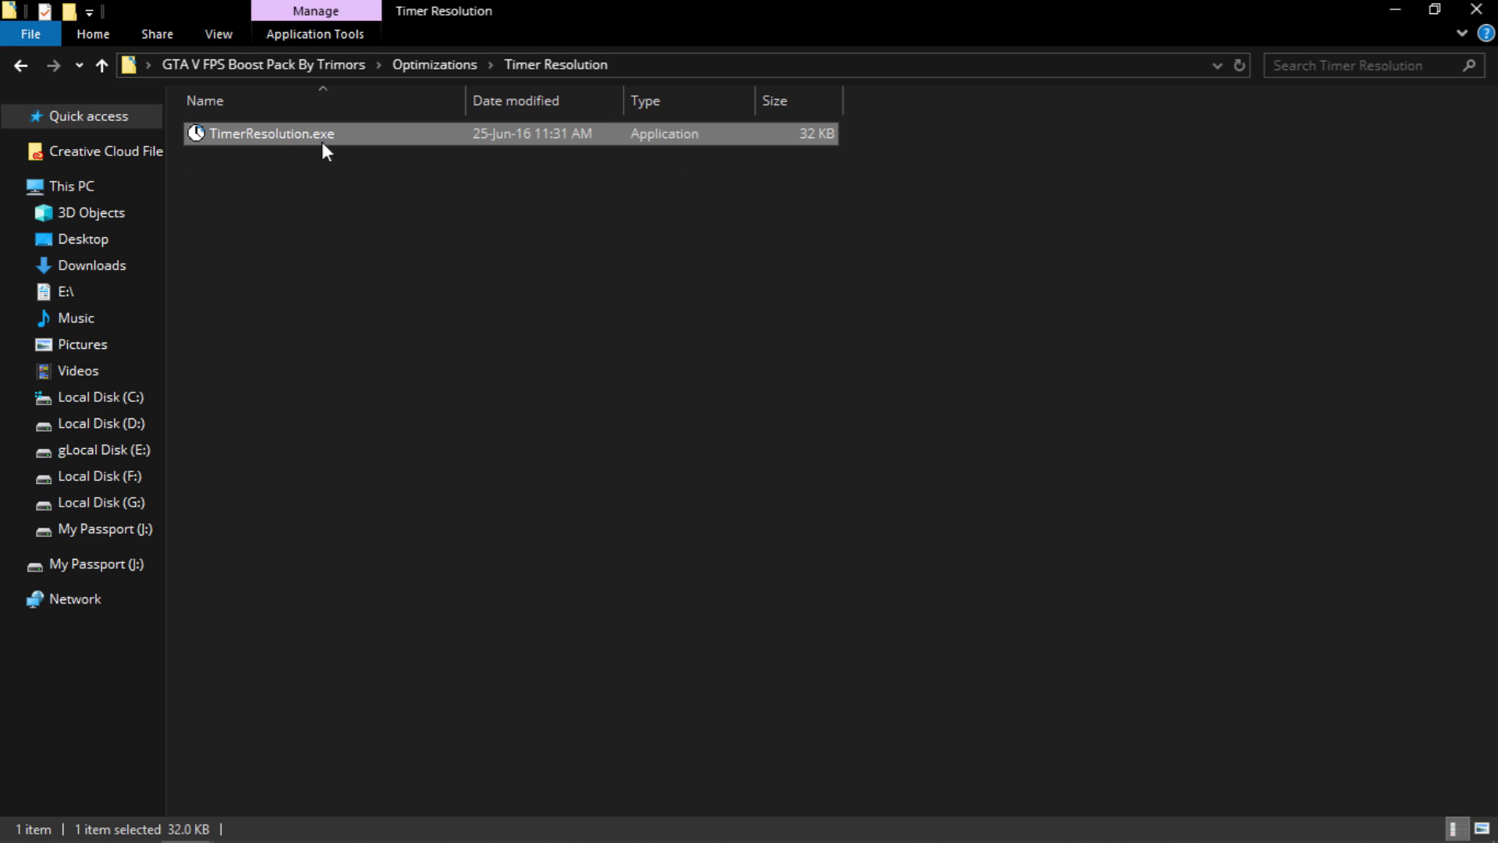
right_click(305, 134)
left_click(361, 686)
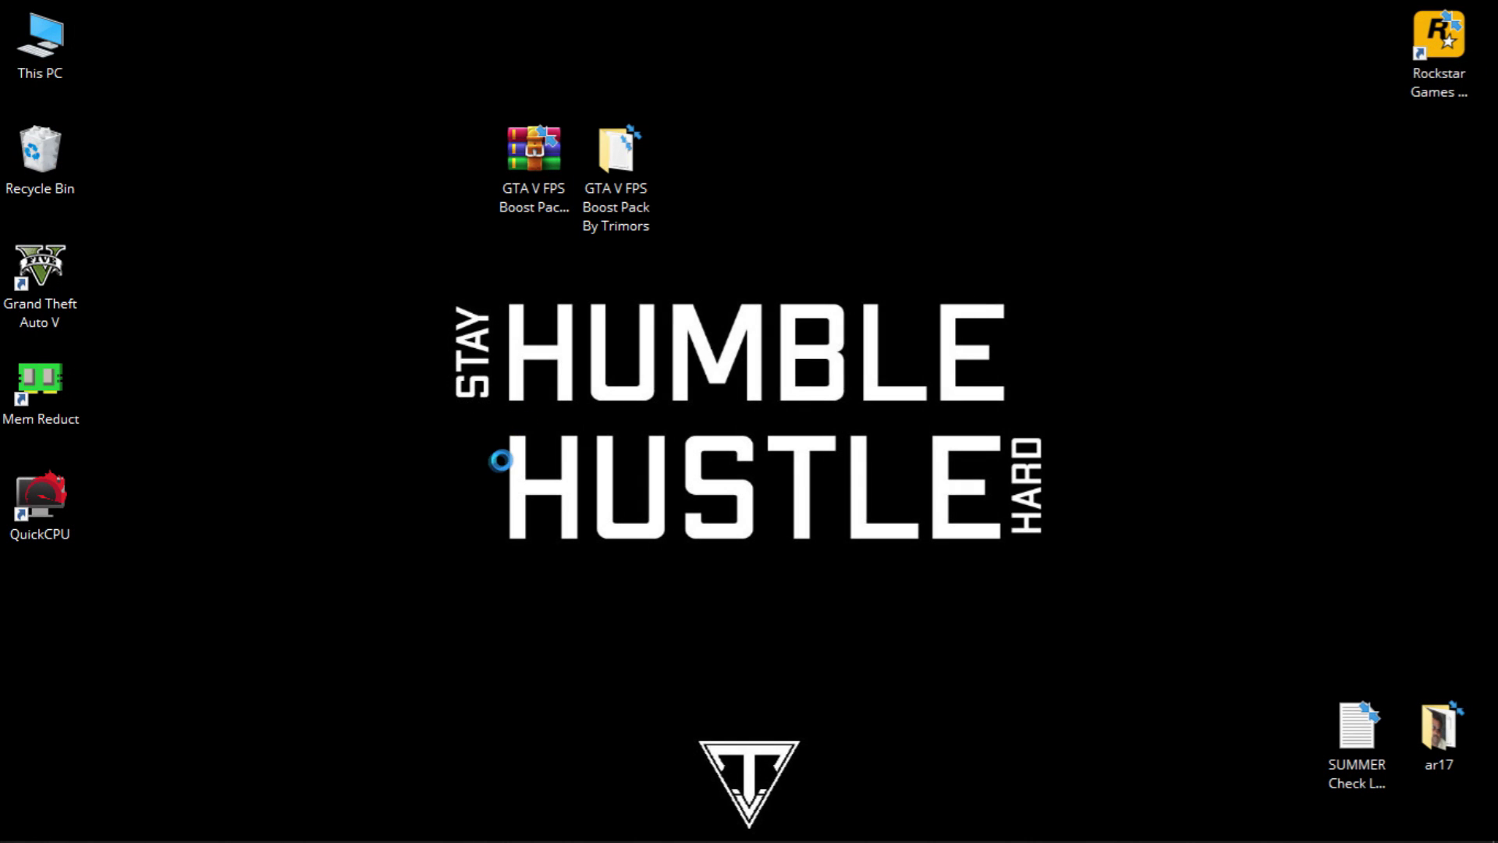
right_click(497, 466)
left_click(545, 490)
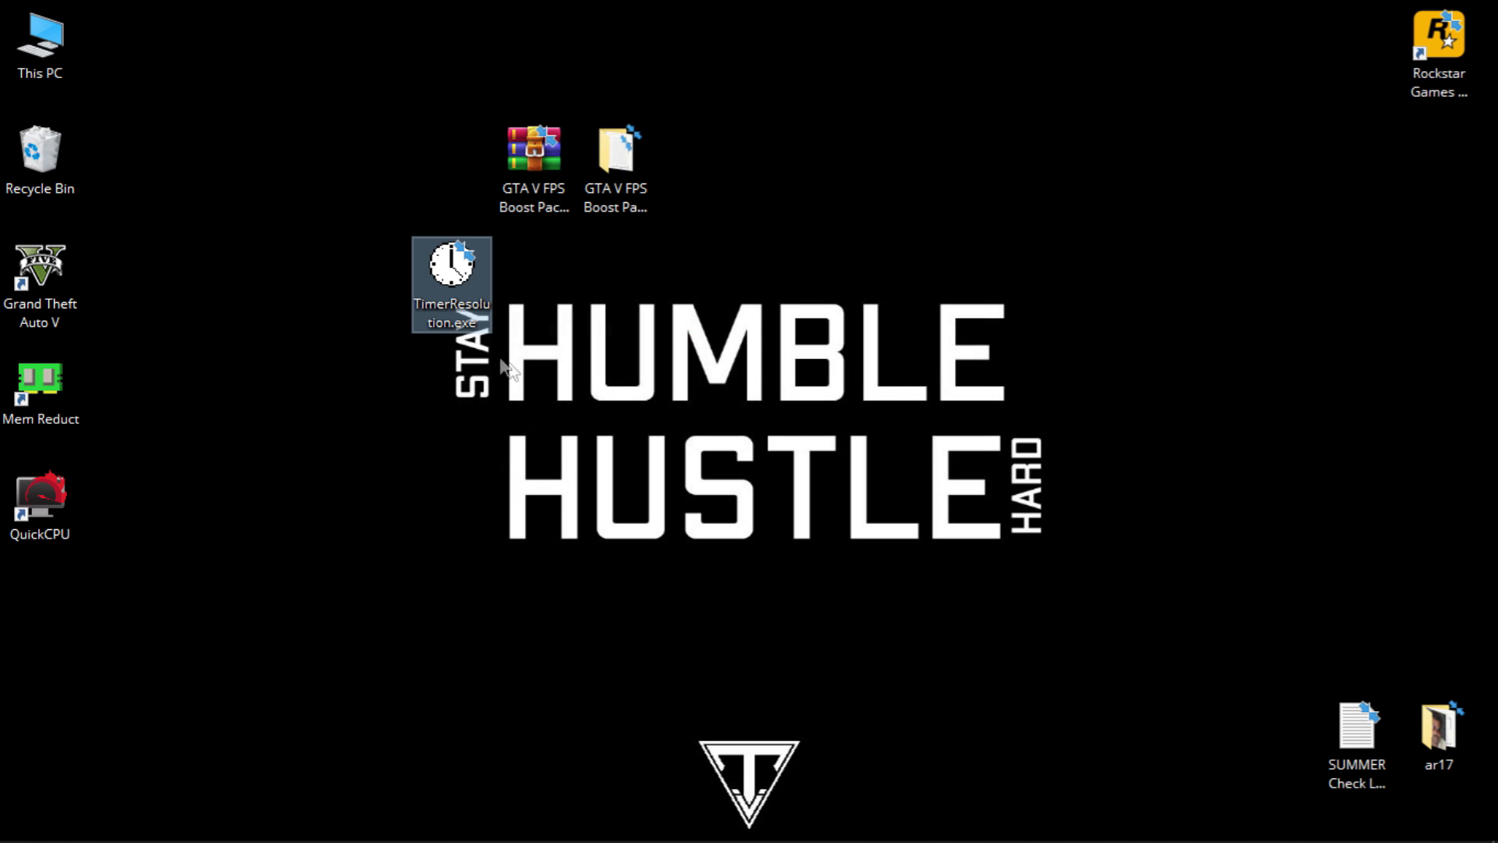
left_click_drag(450, 277, 1377, 184)
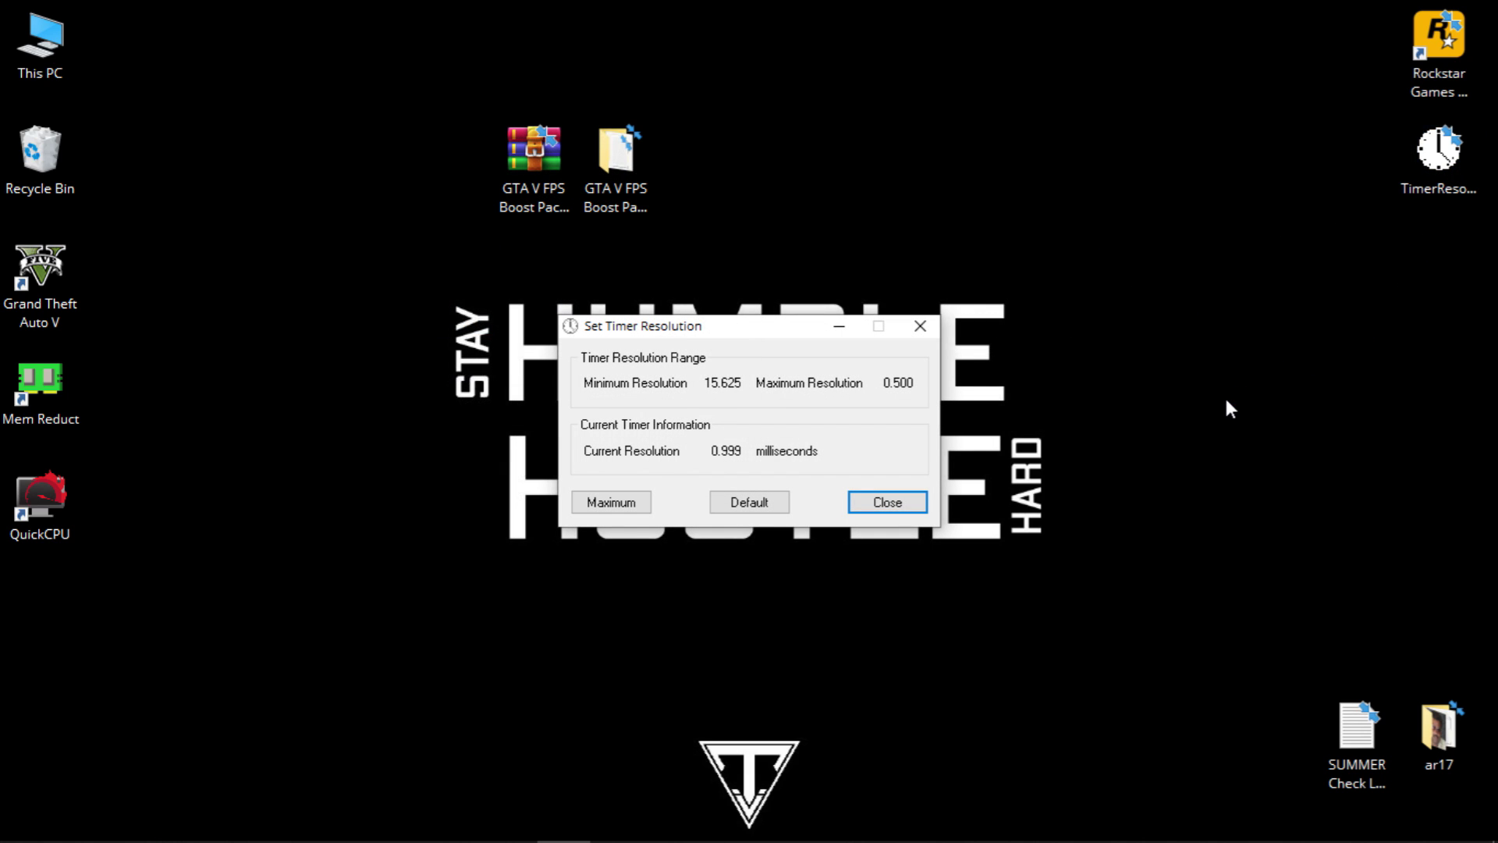
Set the timer resolution to Maximum and close the Set Timer Resolution window
left_click(631, 507)
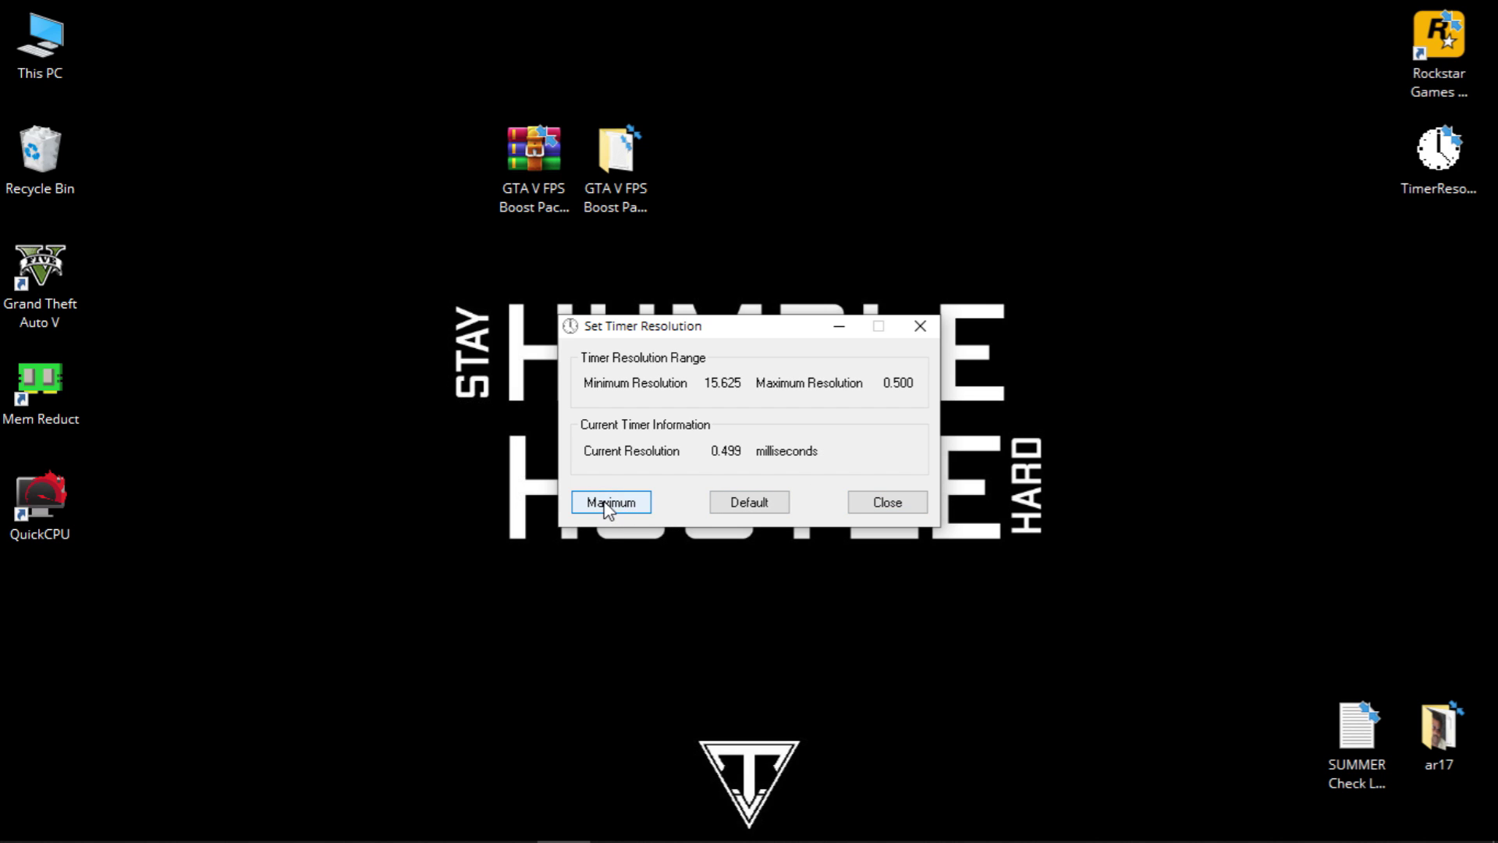
left_click(921, 325)
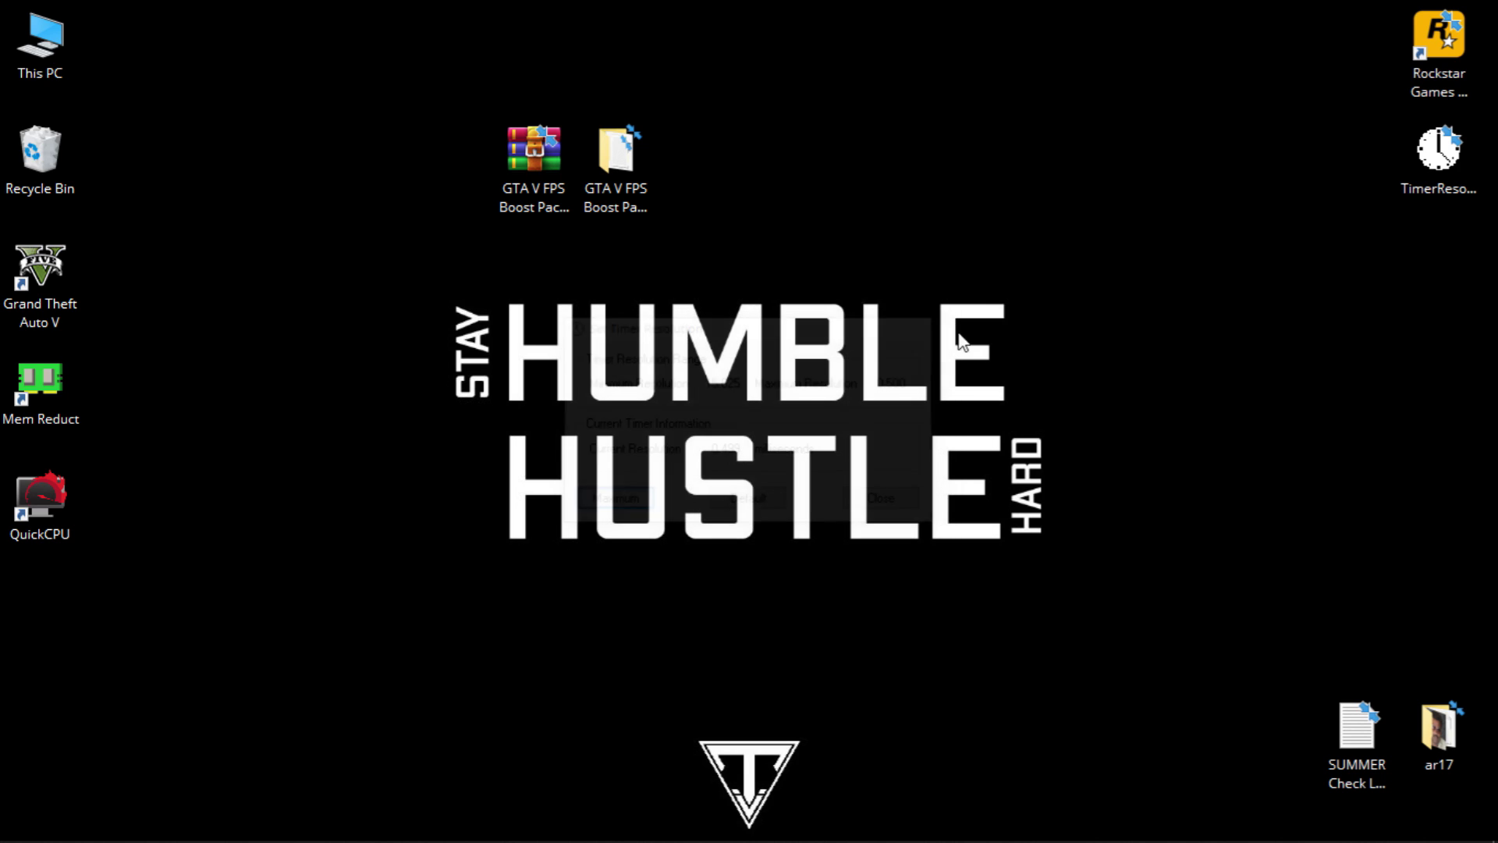
left_click(769, 434)
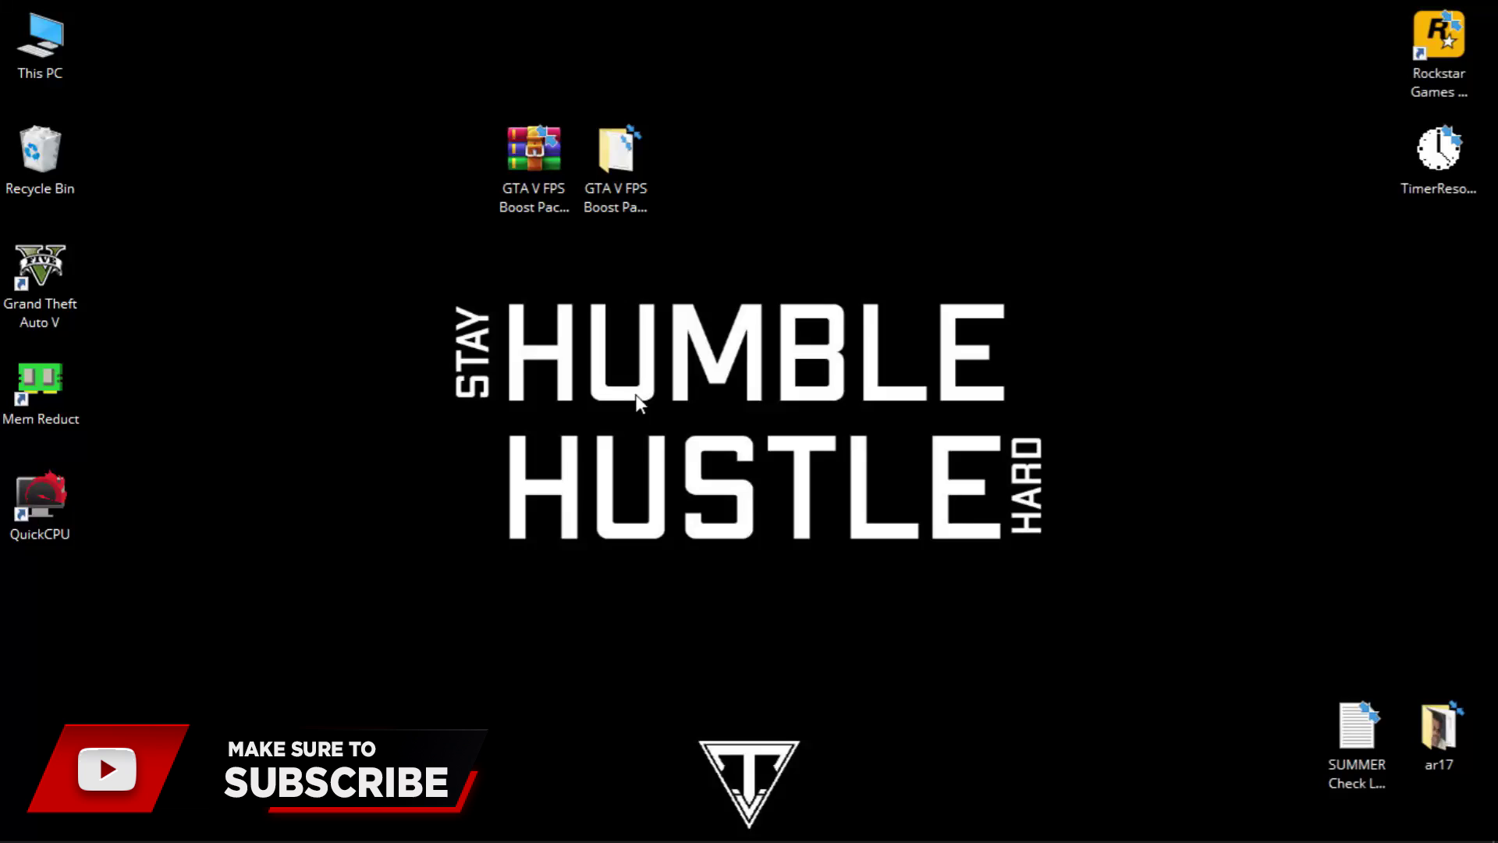
Open Control Panel through Windows search and bring up the advanced system settings from its System page
left_click(78, 826)
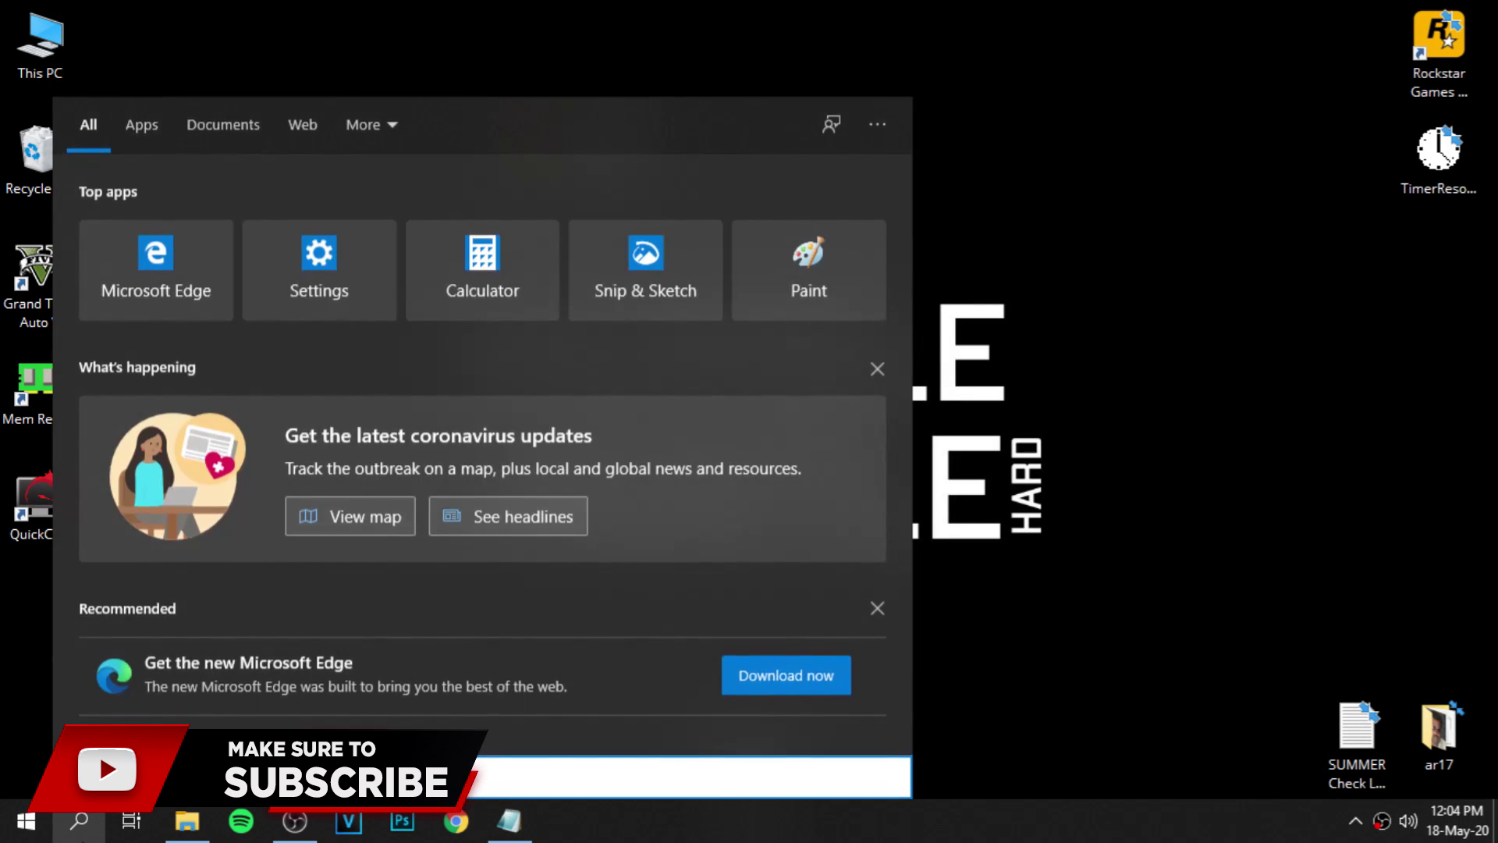
type("control panel")
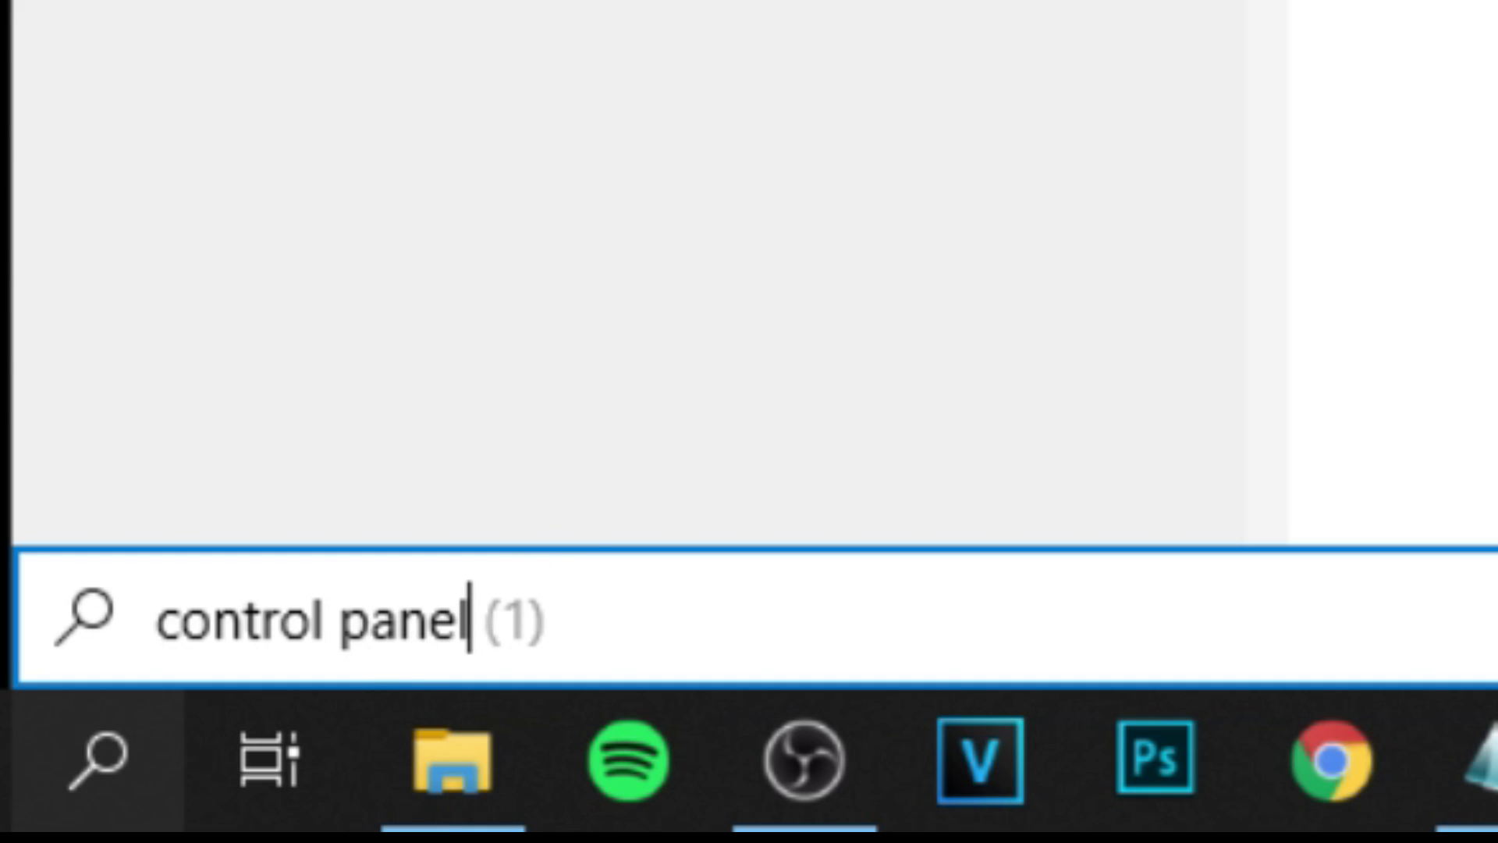
key("Return")
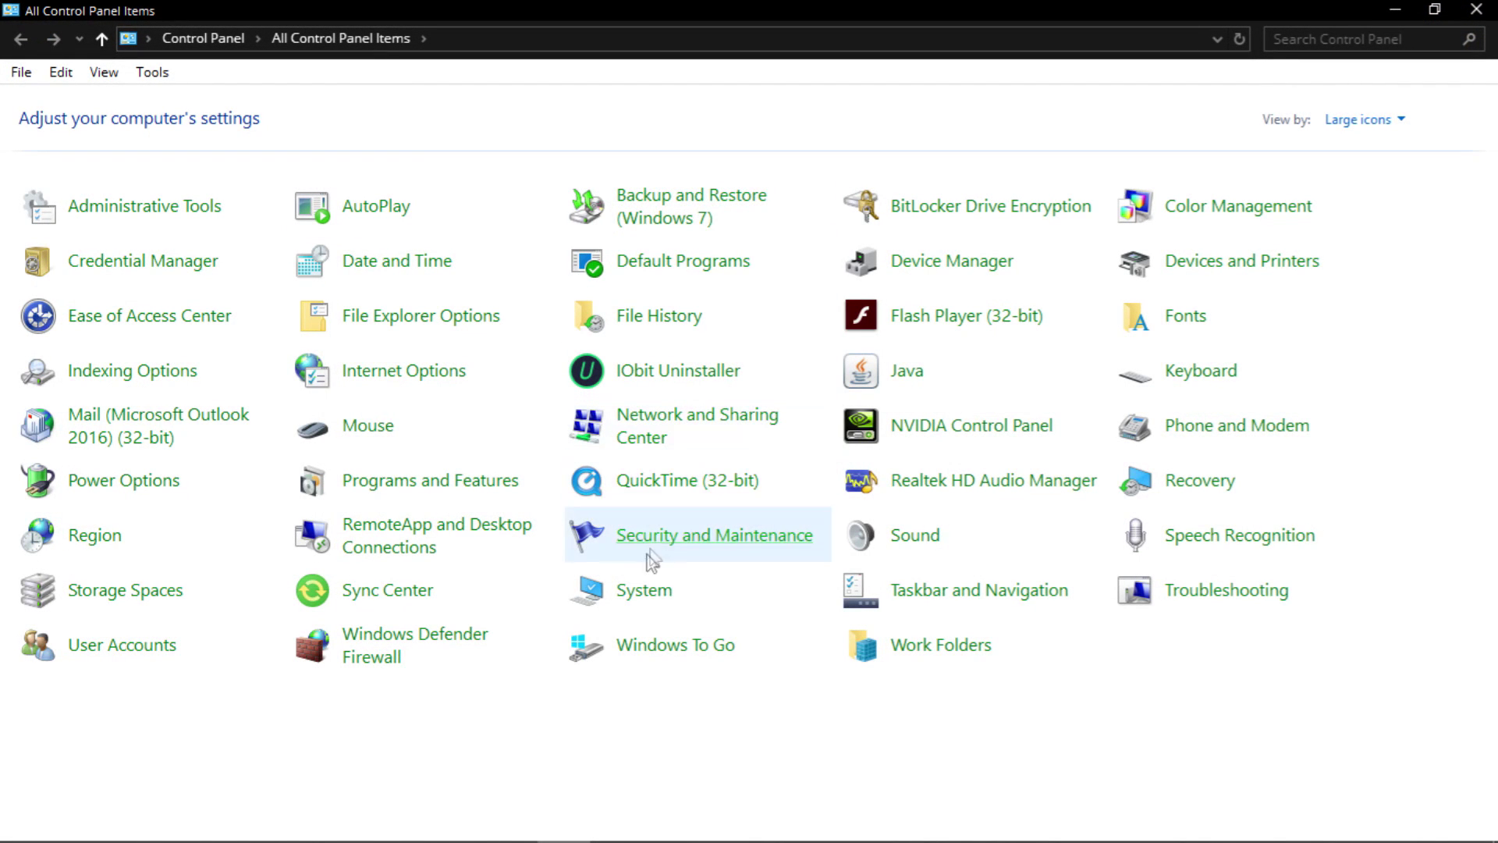
left_click(627, 610)
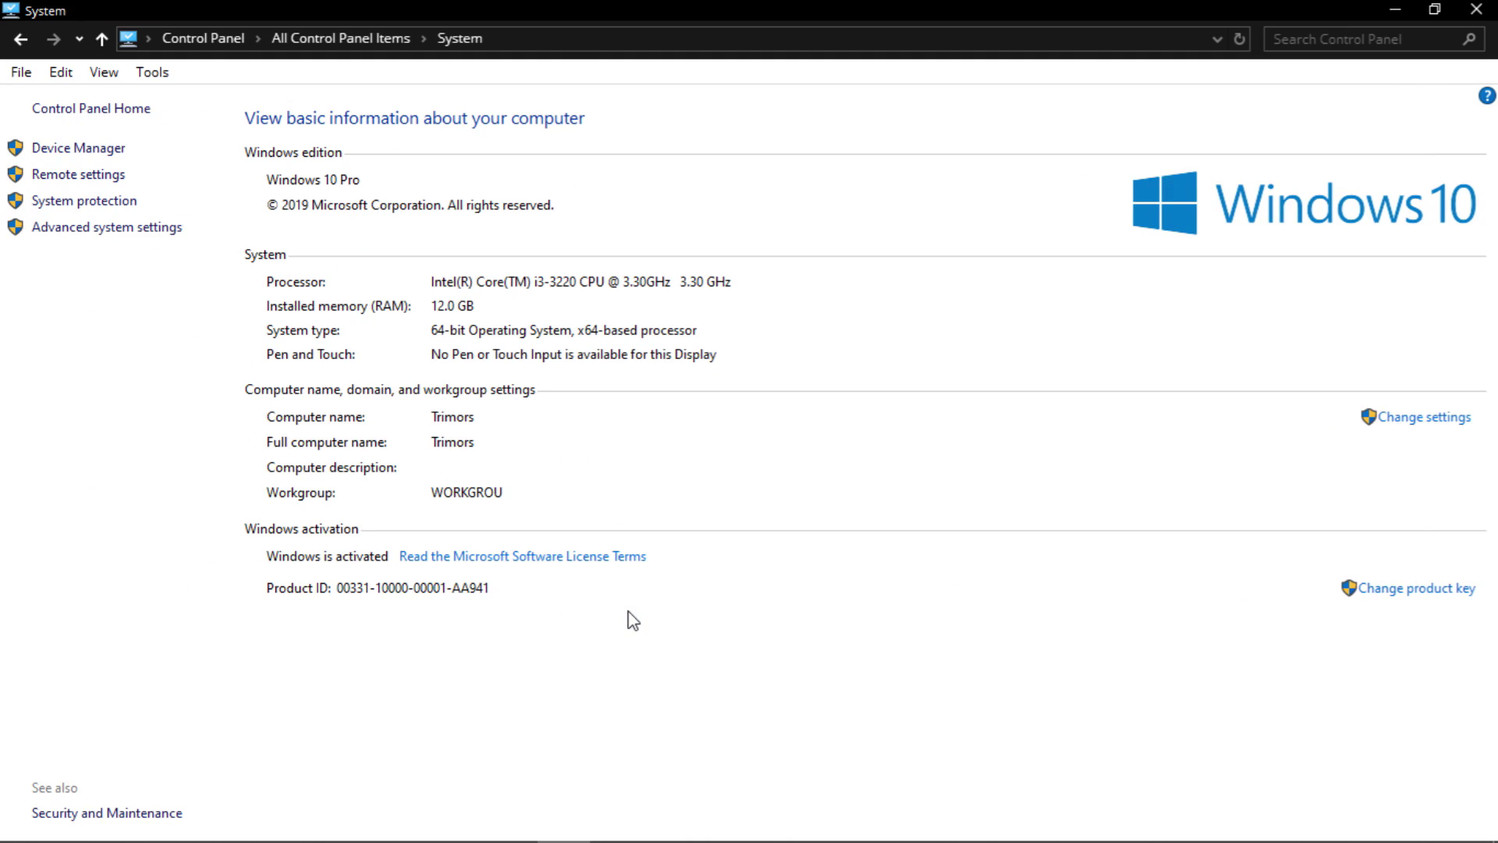
left_click(72, 228)
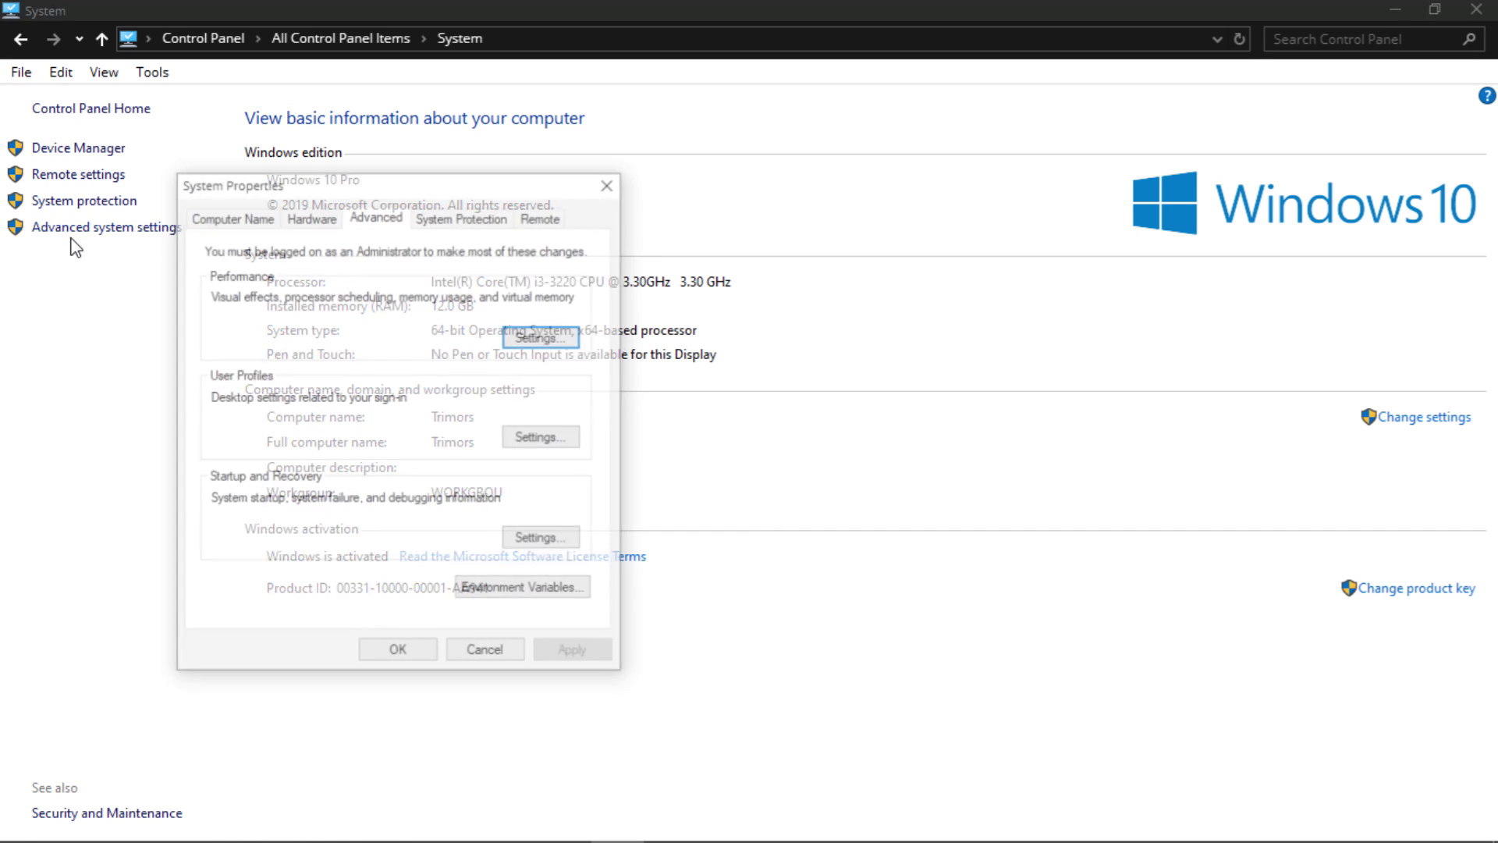
left_click_drag(366, 177, 950, 157)
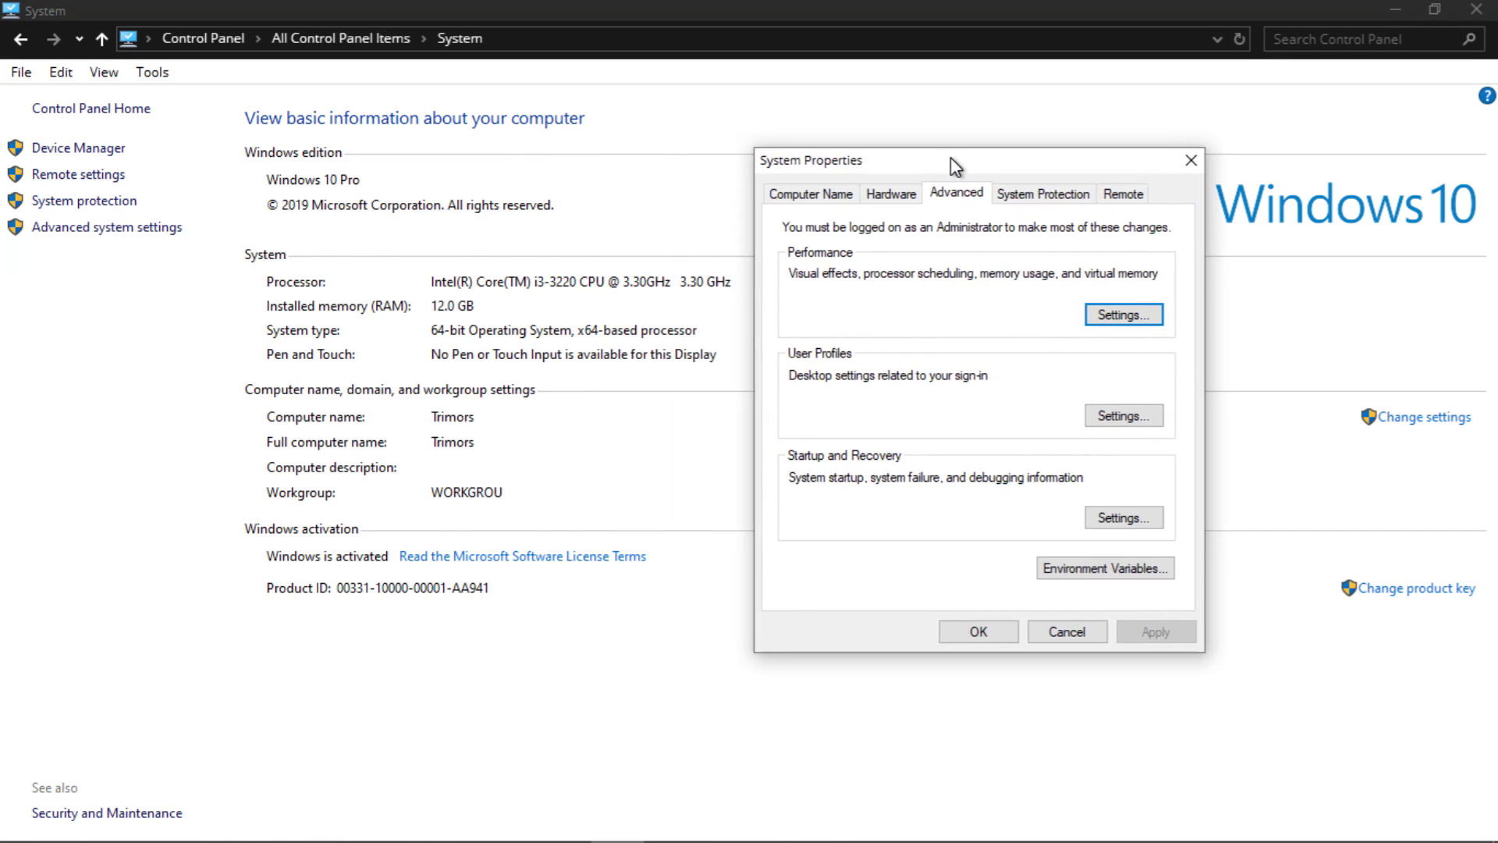
Adjust Windows visual effects for best performance, keeping only smooth screen font edges and thumbnails instead of icons, and apply
left_click(1121, 316)
left_click(605, 191)
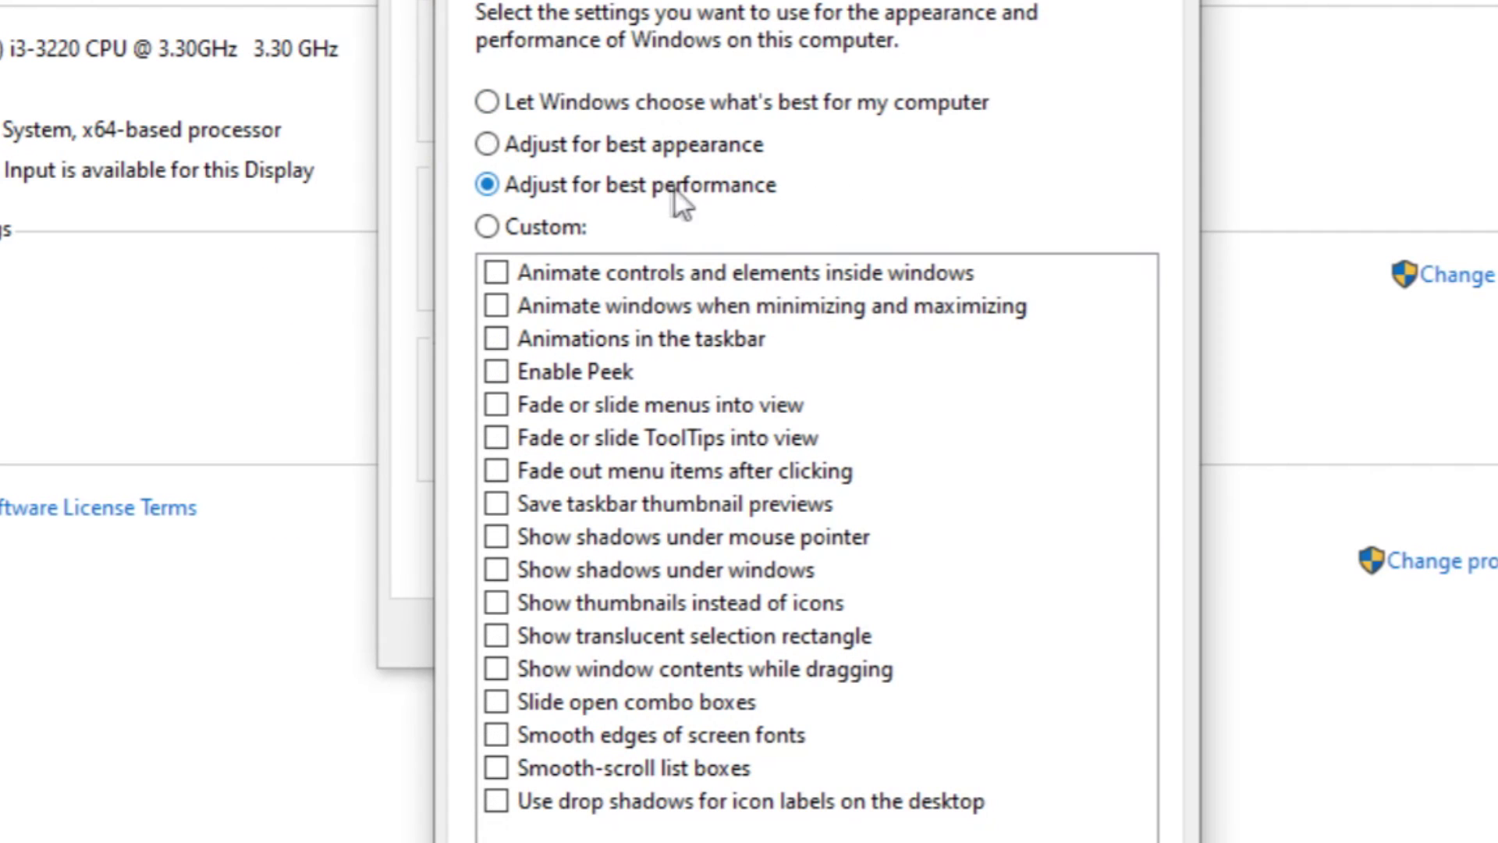
left_click(559, 735)
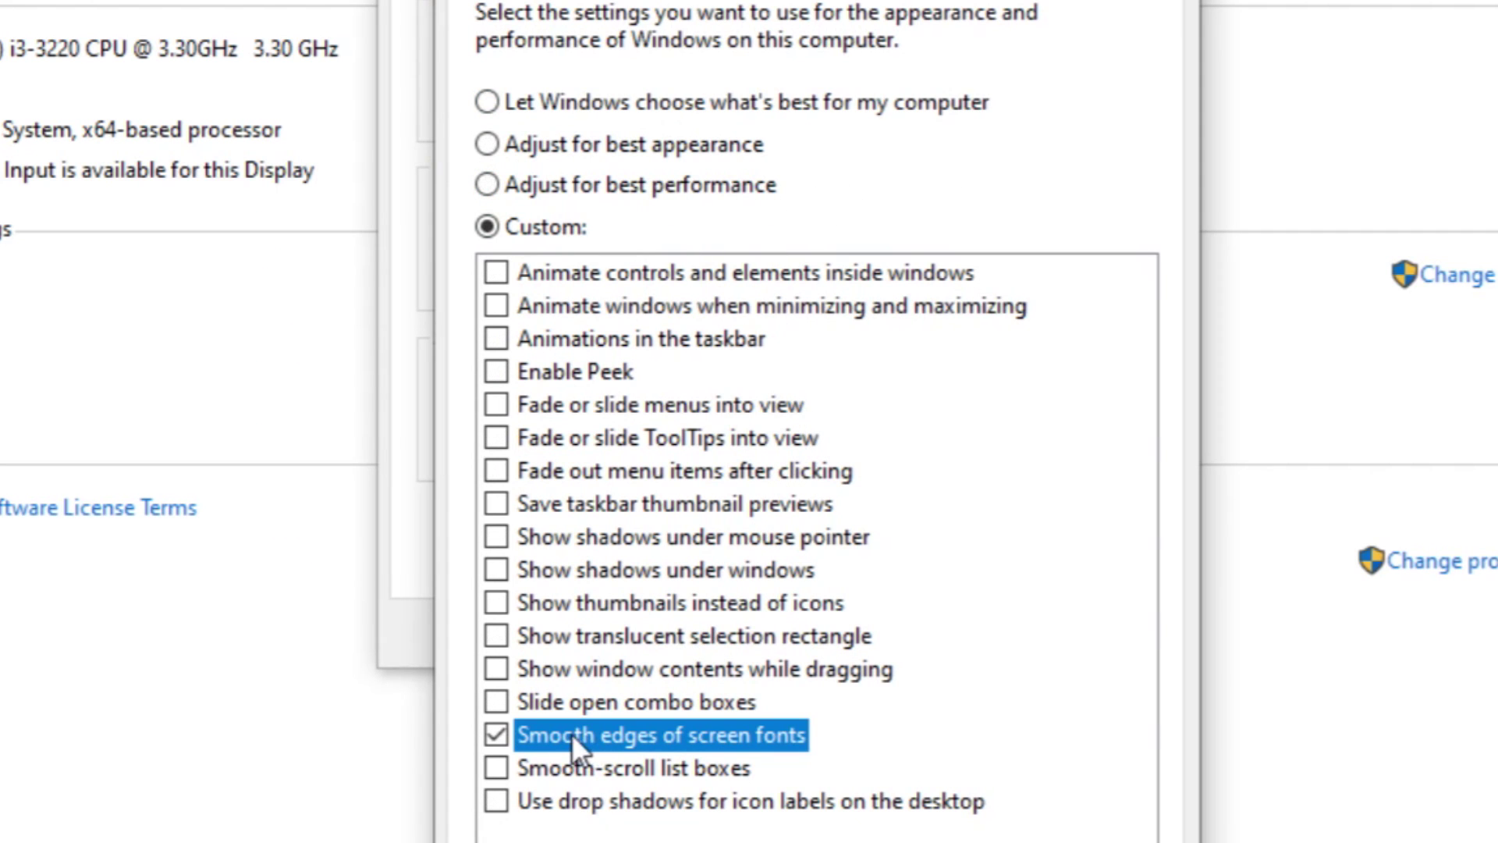
left_click(607, 604)
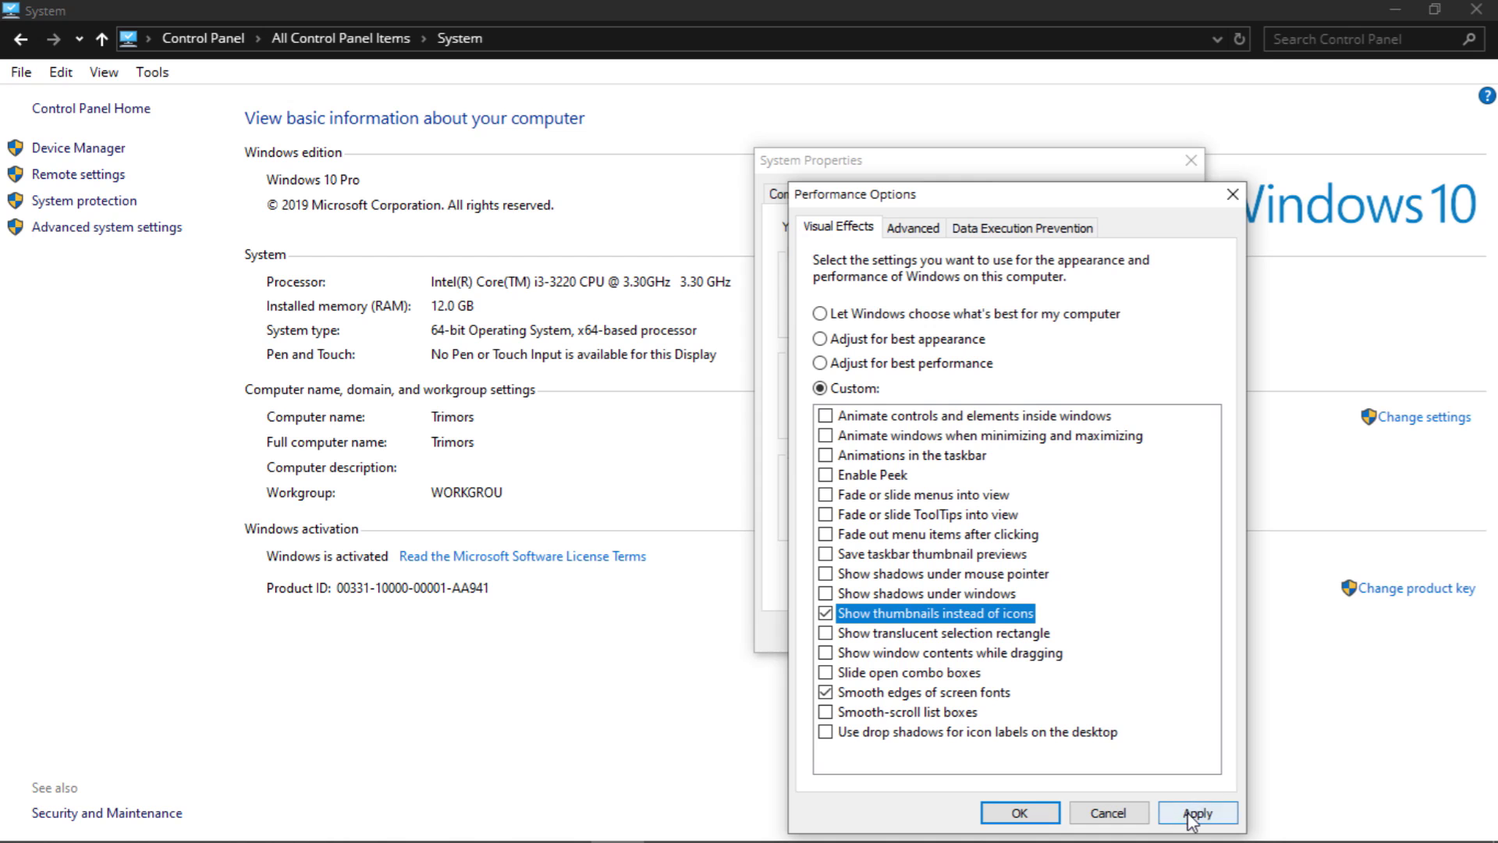
left_click(1196, 813)
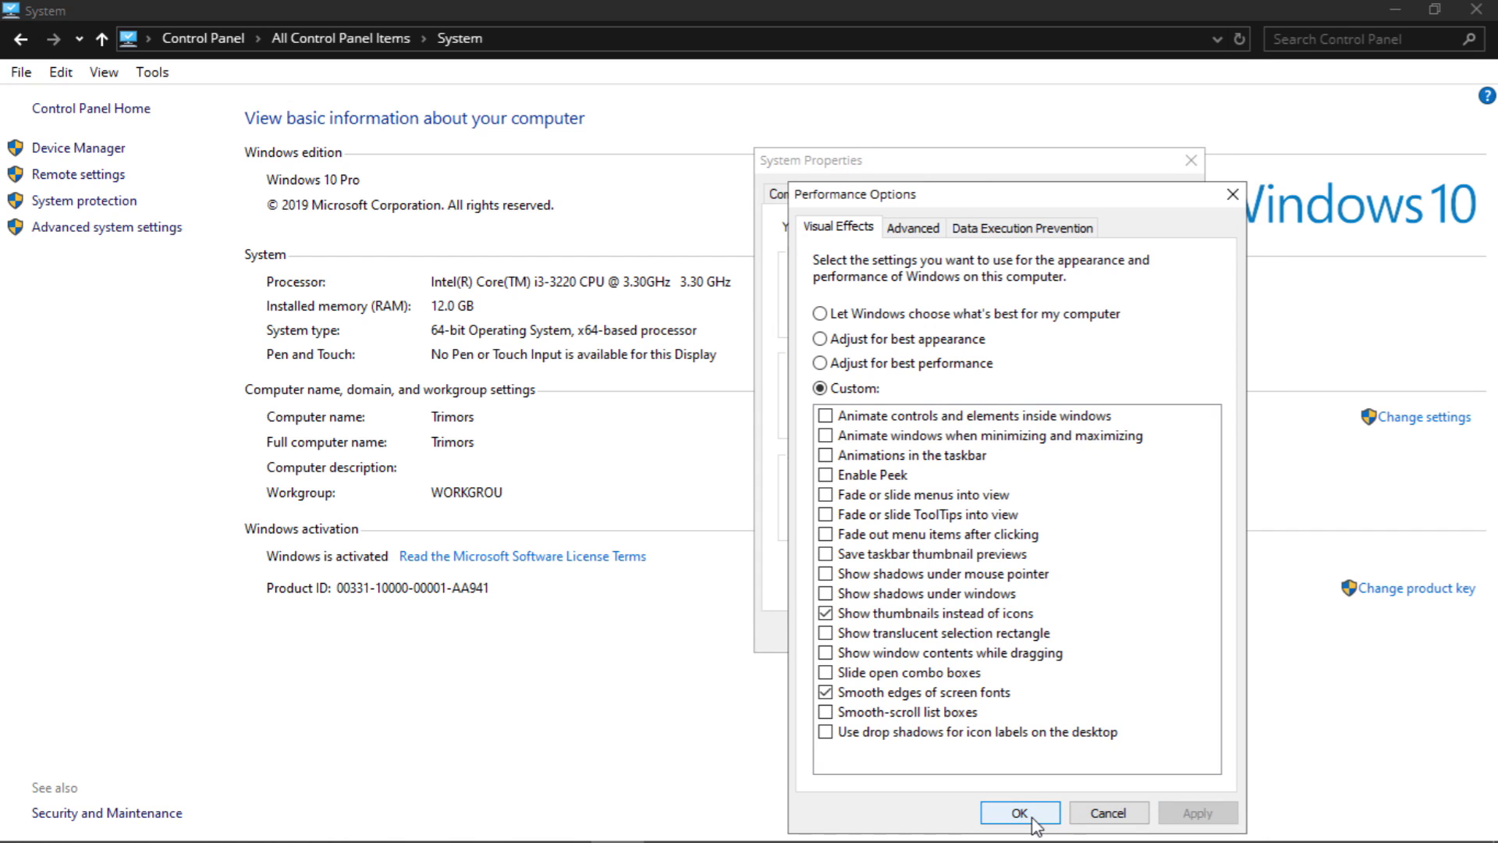
left_click(1022, 813)
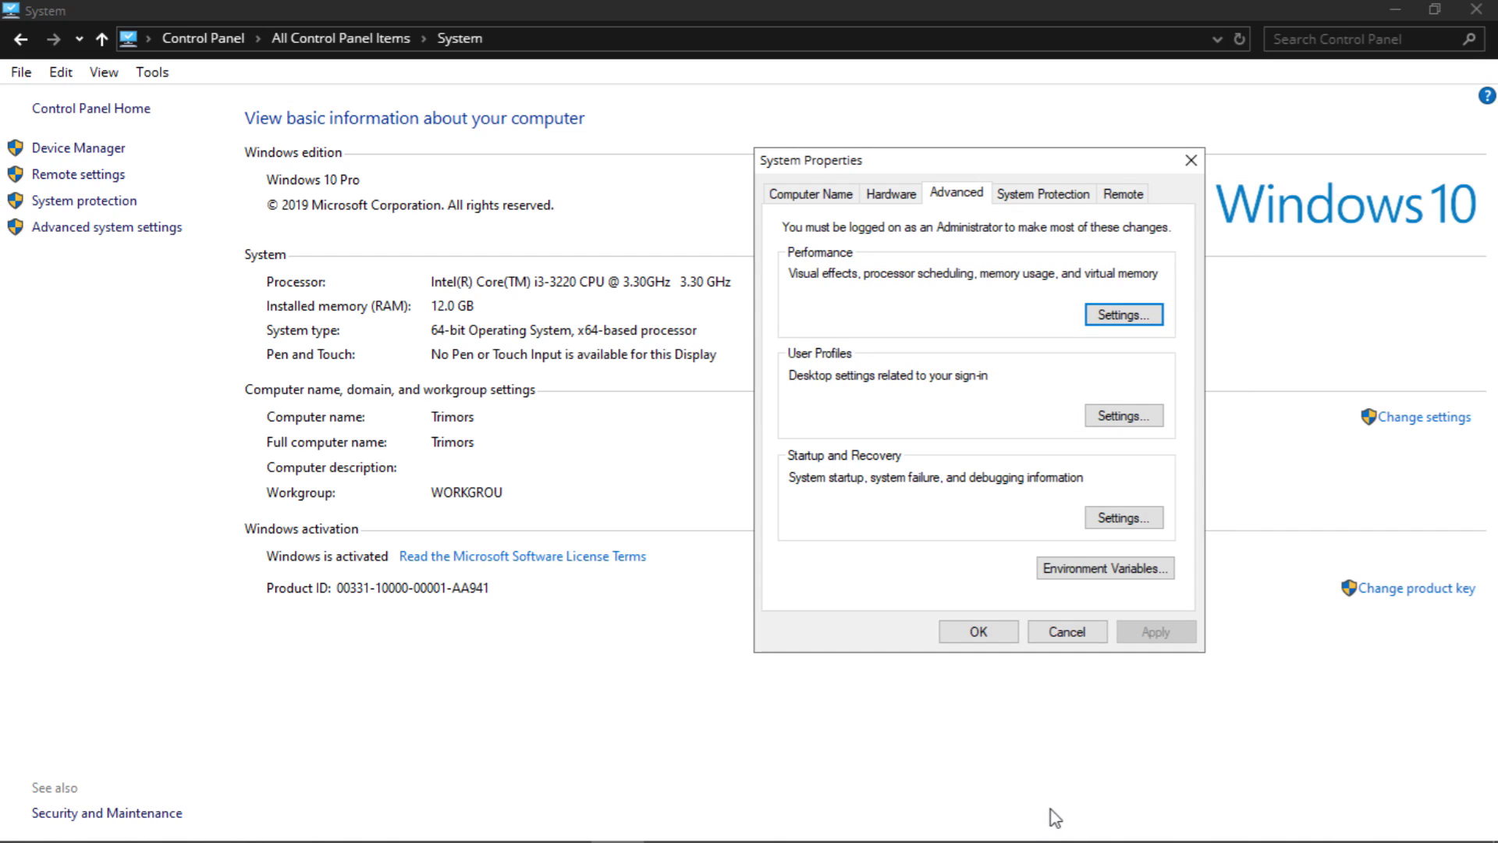
In the virtual memory settings, disable automatic paging file management and give drive C: a custom initial size of 1924 MB
left_click(1104, 315)
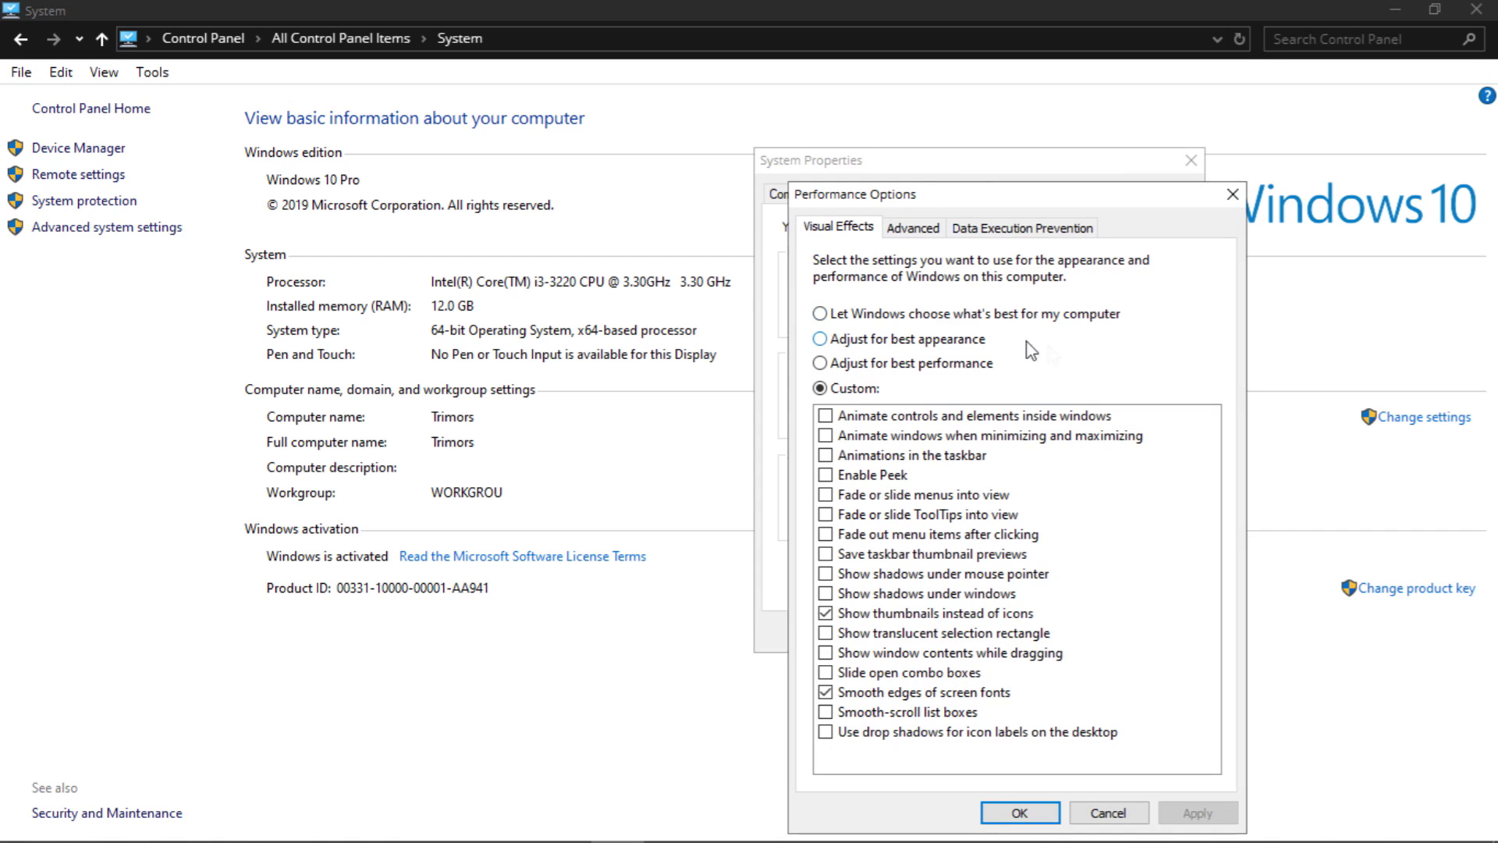
left_click(913, 229)
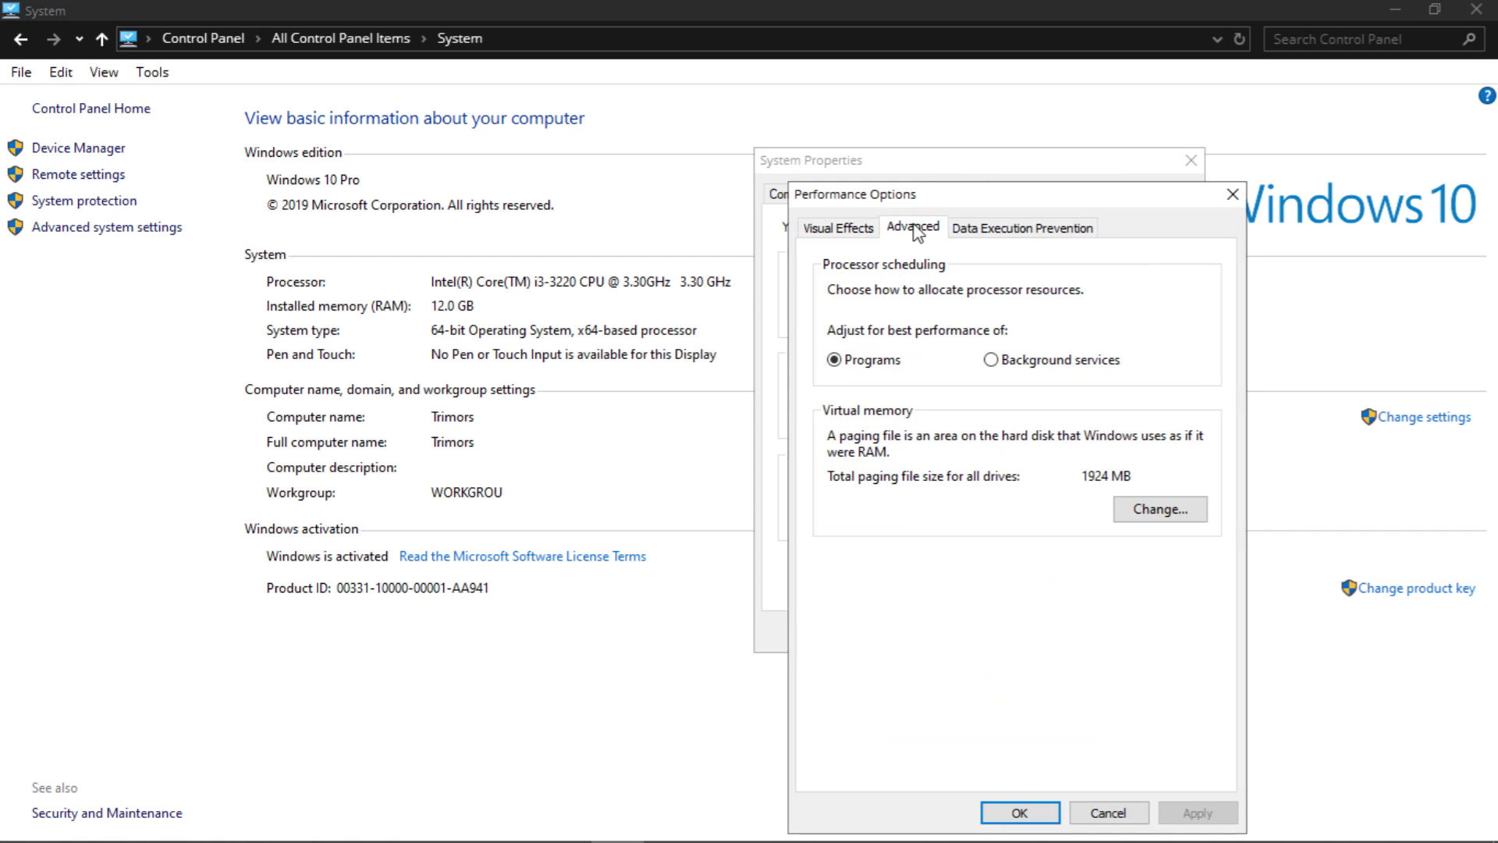
left_click(1153, 518)
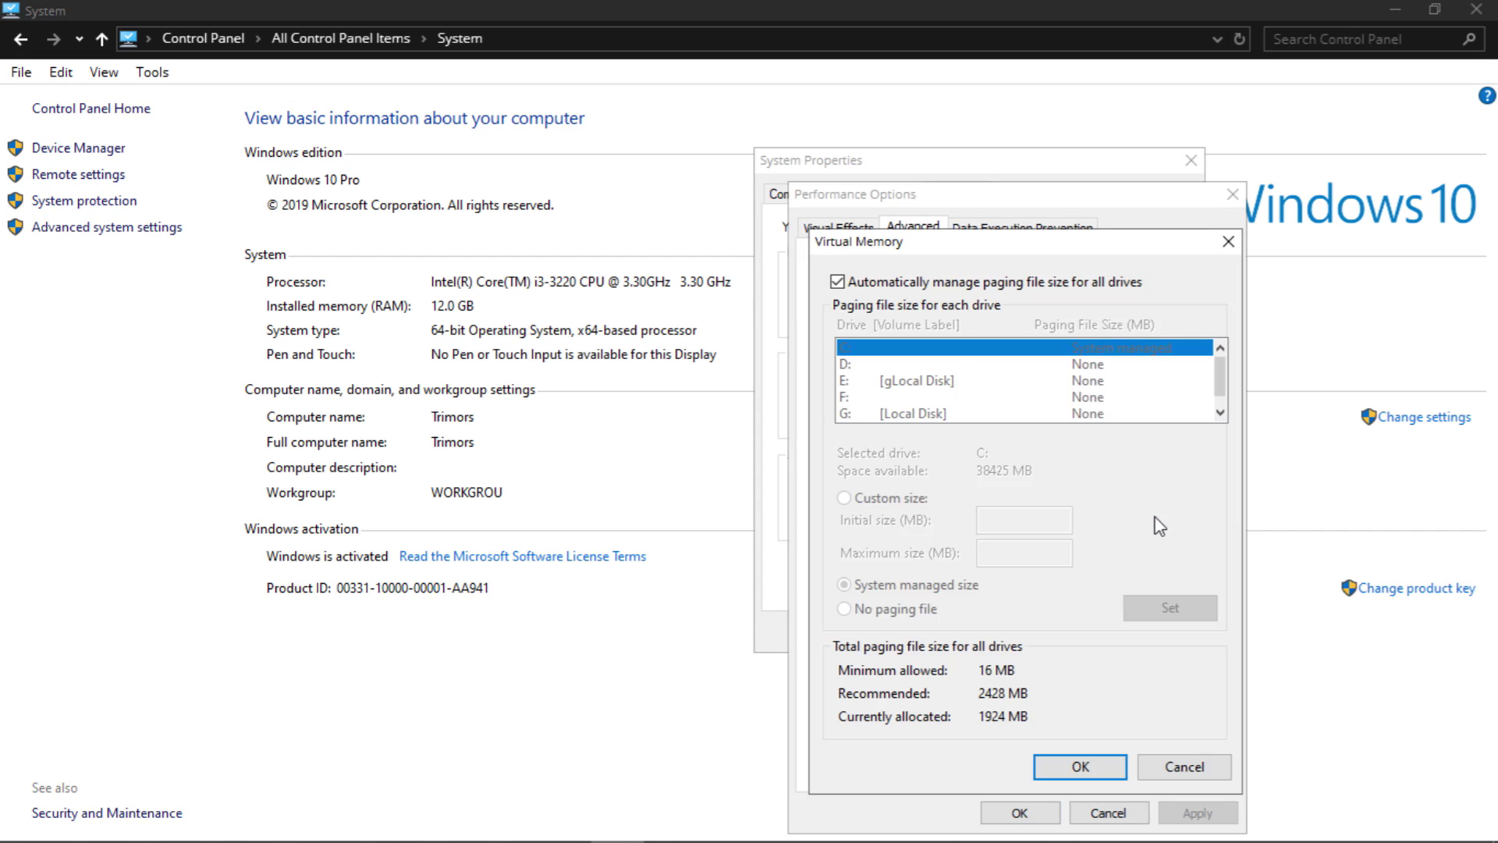
left_click(837, 282)
left_click(897, 499)
left_click(1005, 525)
type("1924")
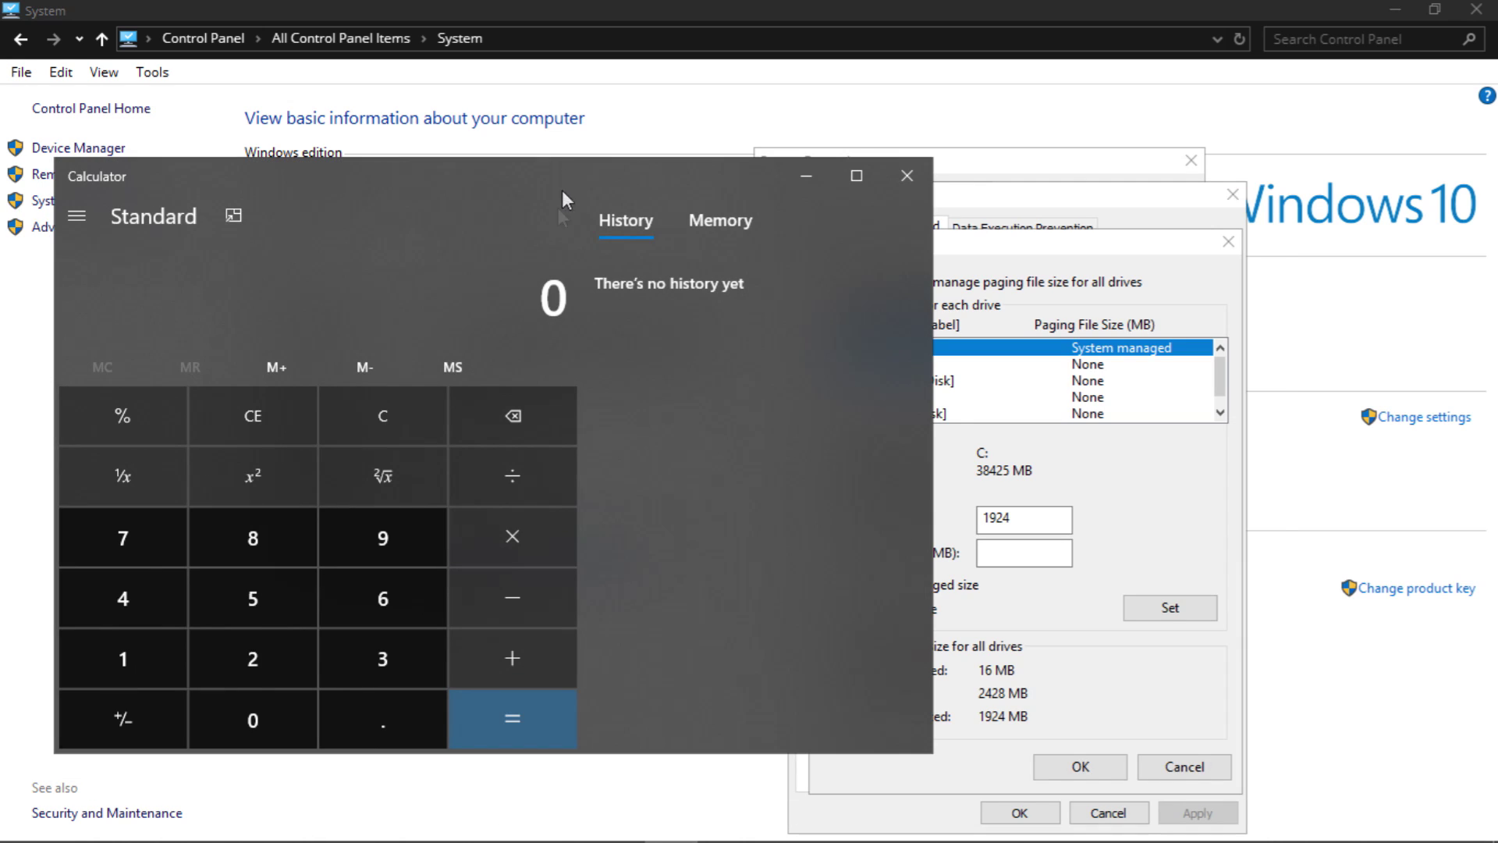
Switch to Calculator, multiply 1024 by the 12 GB of installed RAM, and close it
left_click(140, 656)
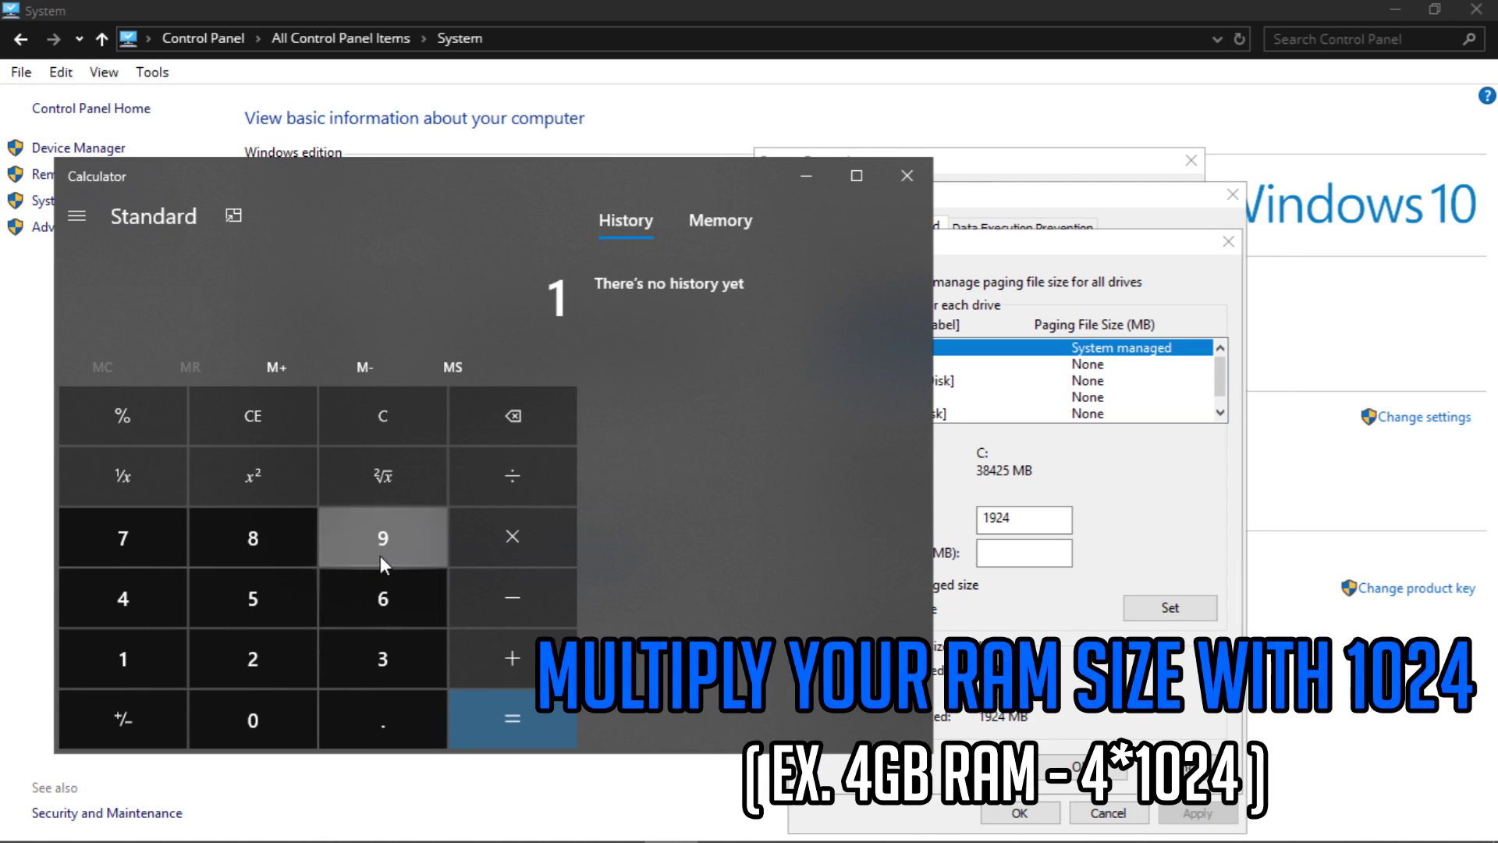
left_click(258, 697)
left_click(234, 658)
left_click(133, 601)
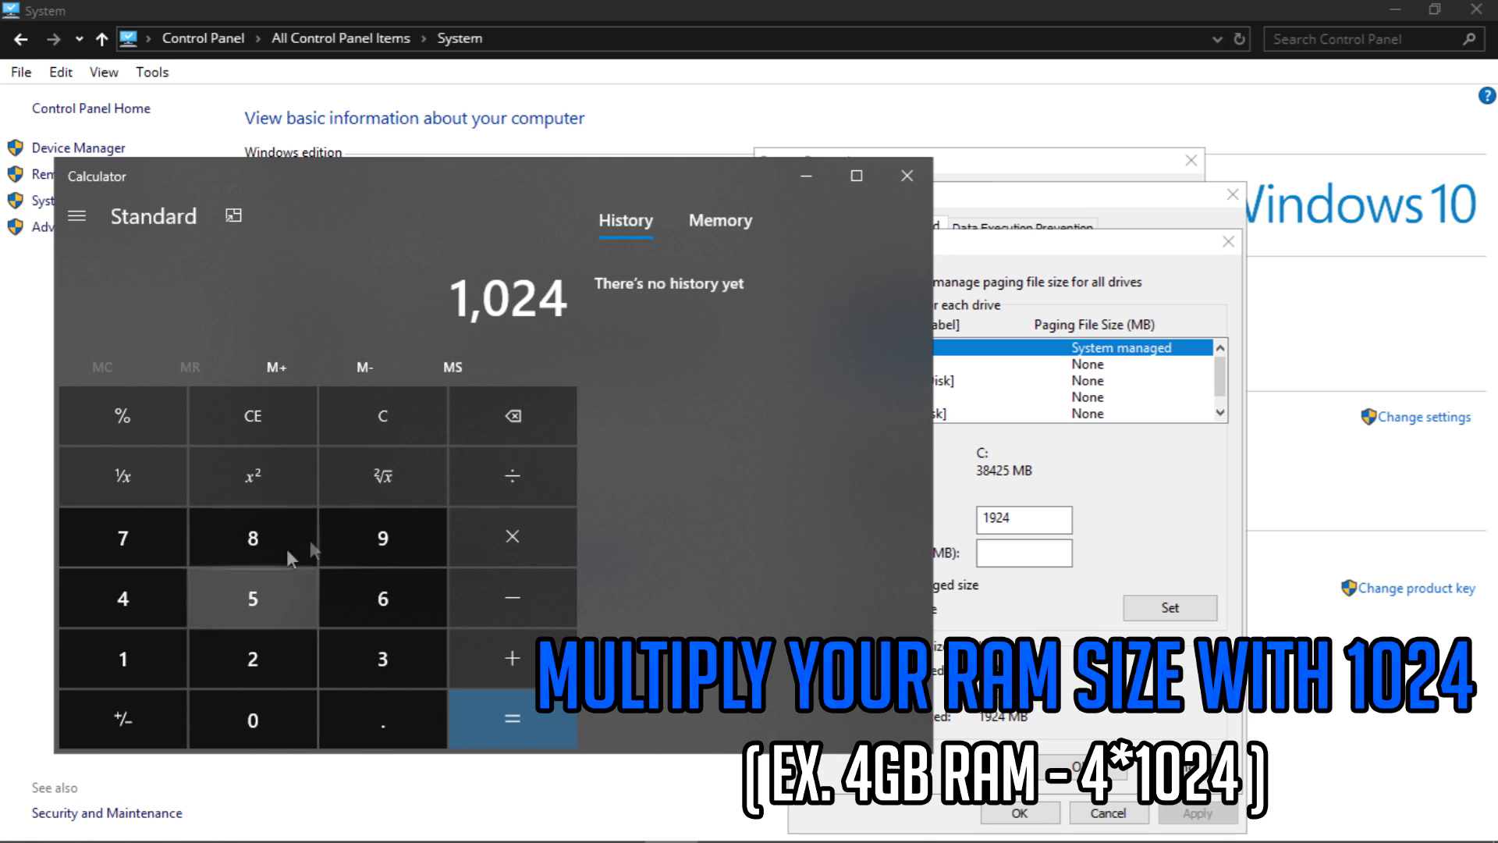
left_click(522, 557)
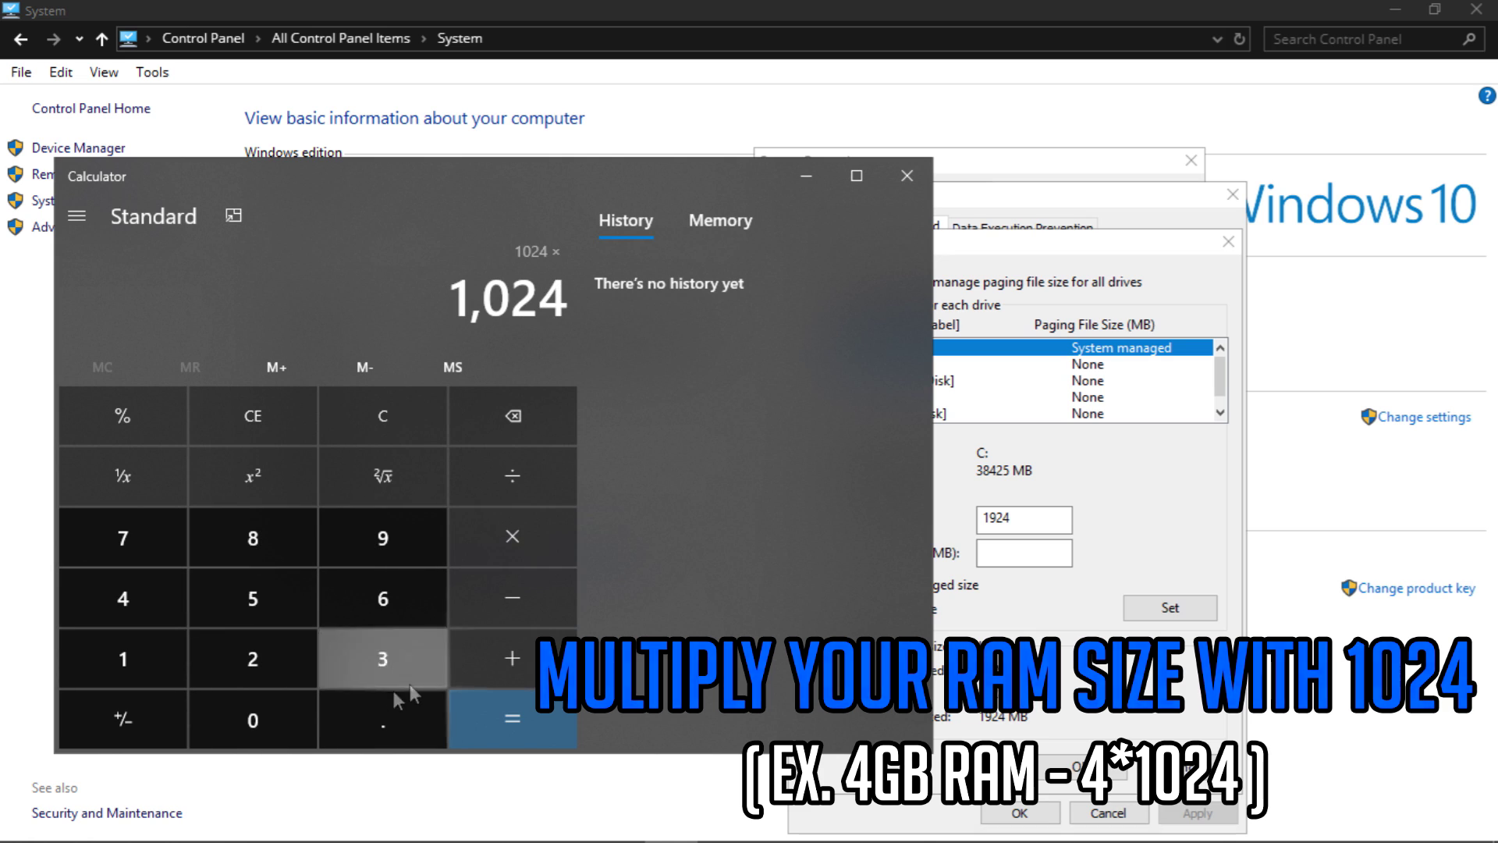
left_click(124, 656)
left_click(257, 658)
left_click(470, 724)
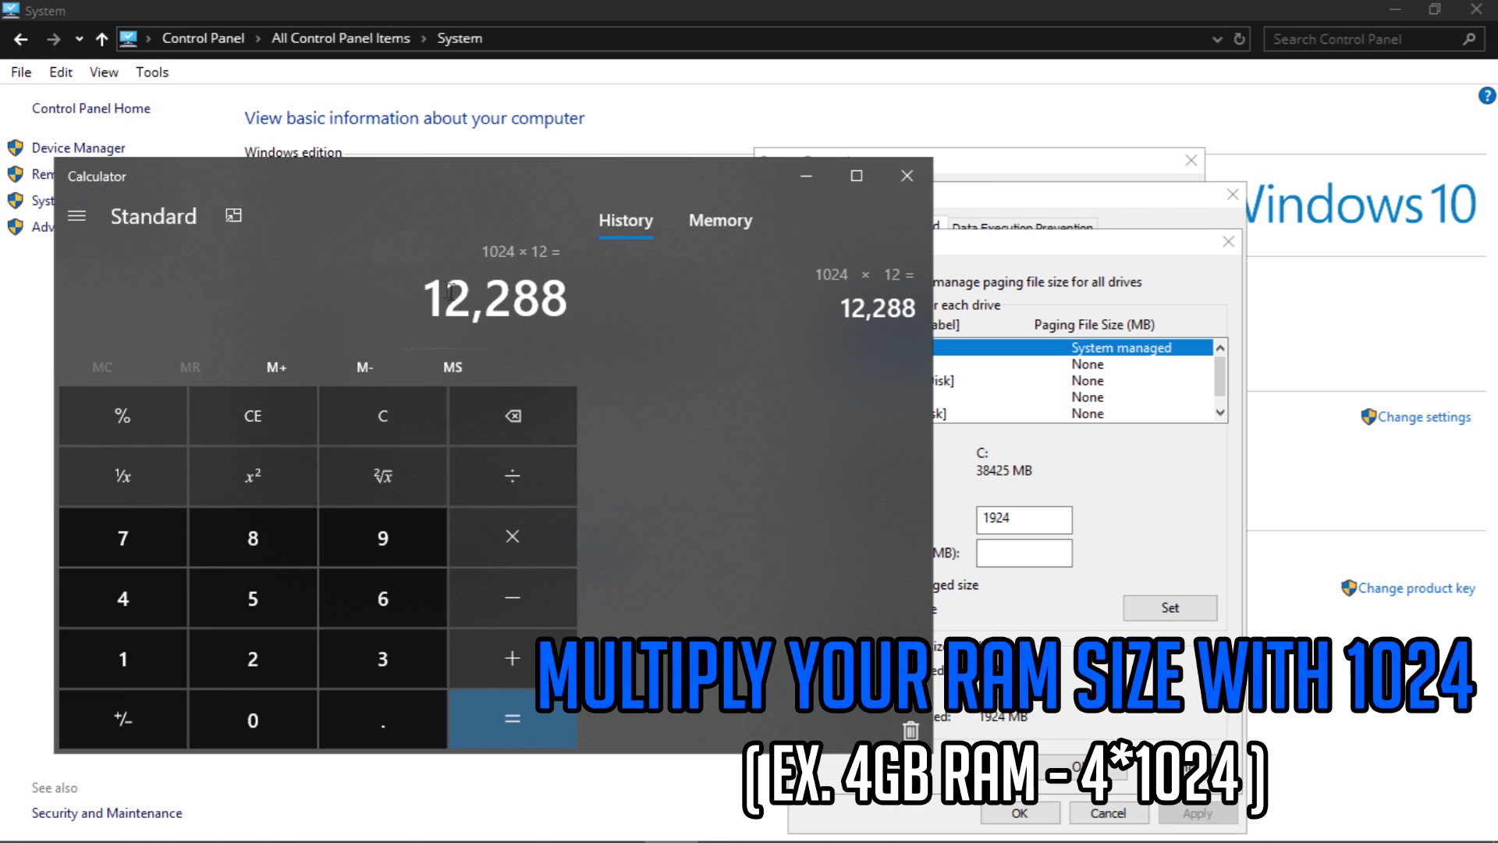
left_click(892, 179)
Set drive C:'s maximum paging file size to 12288 MB, apply it, and close all the system settings windows
left_click(1000, 551)
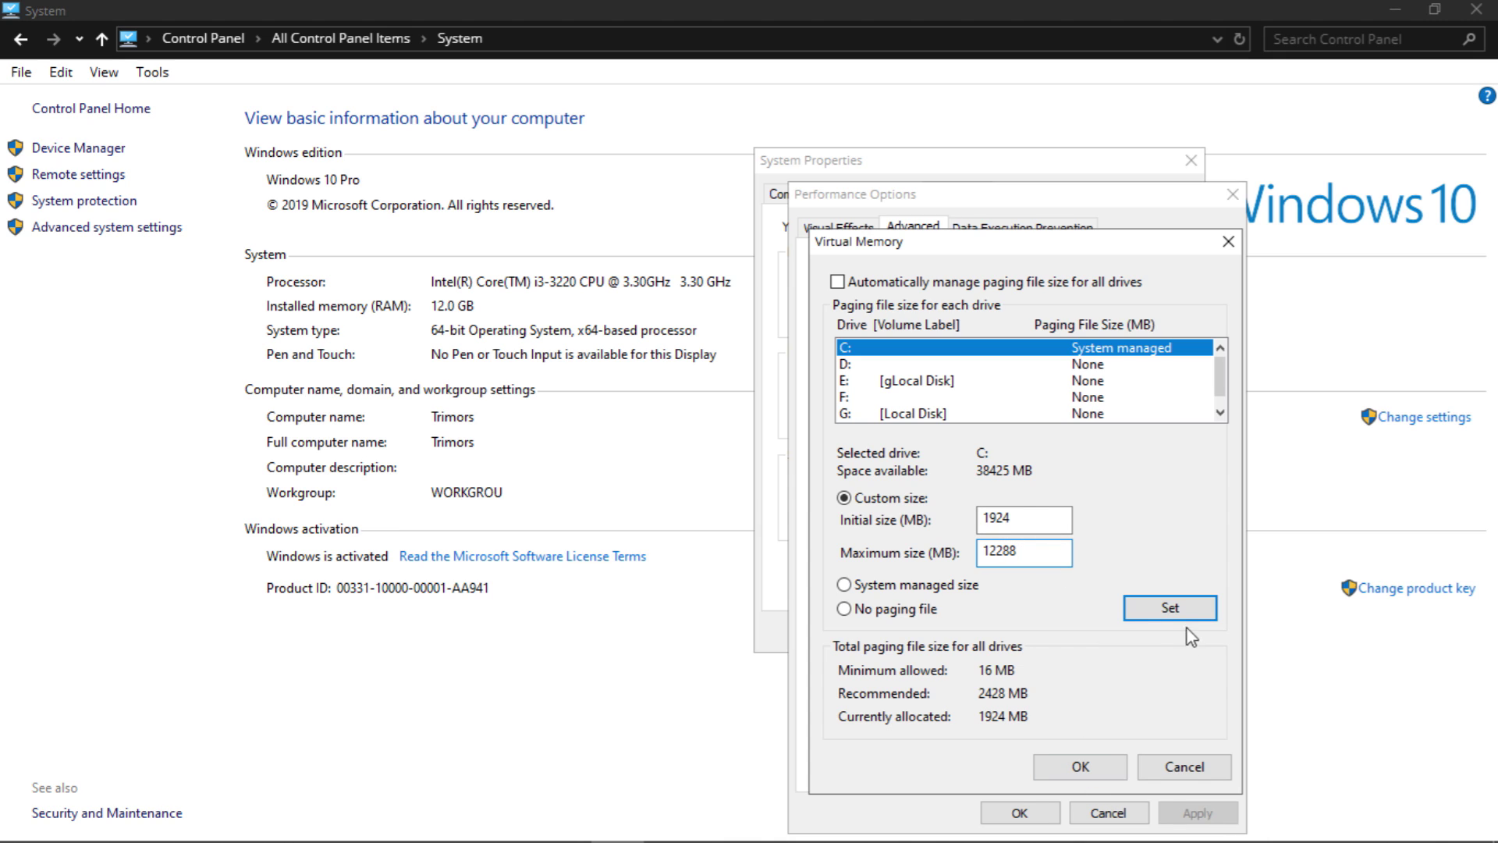
left_click(1167, 611)
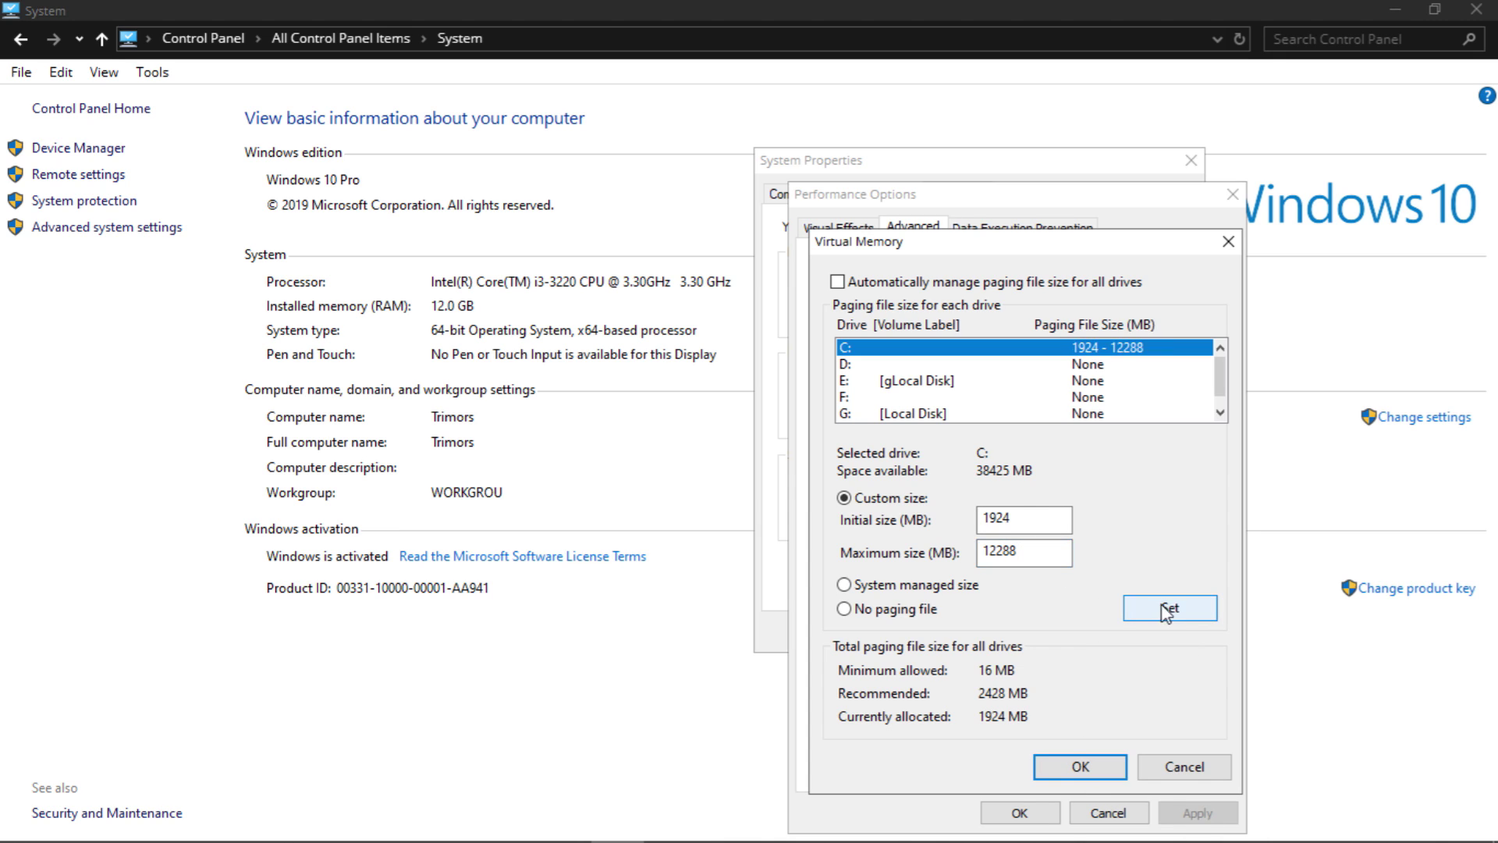
left_click(1097, 766)
left_click(1041, 814)
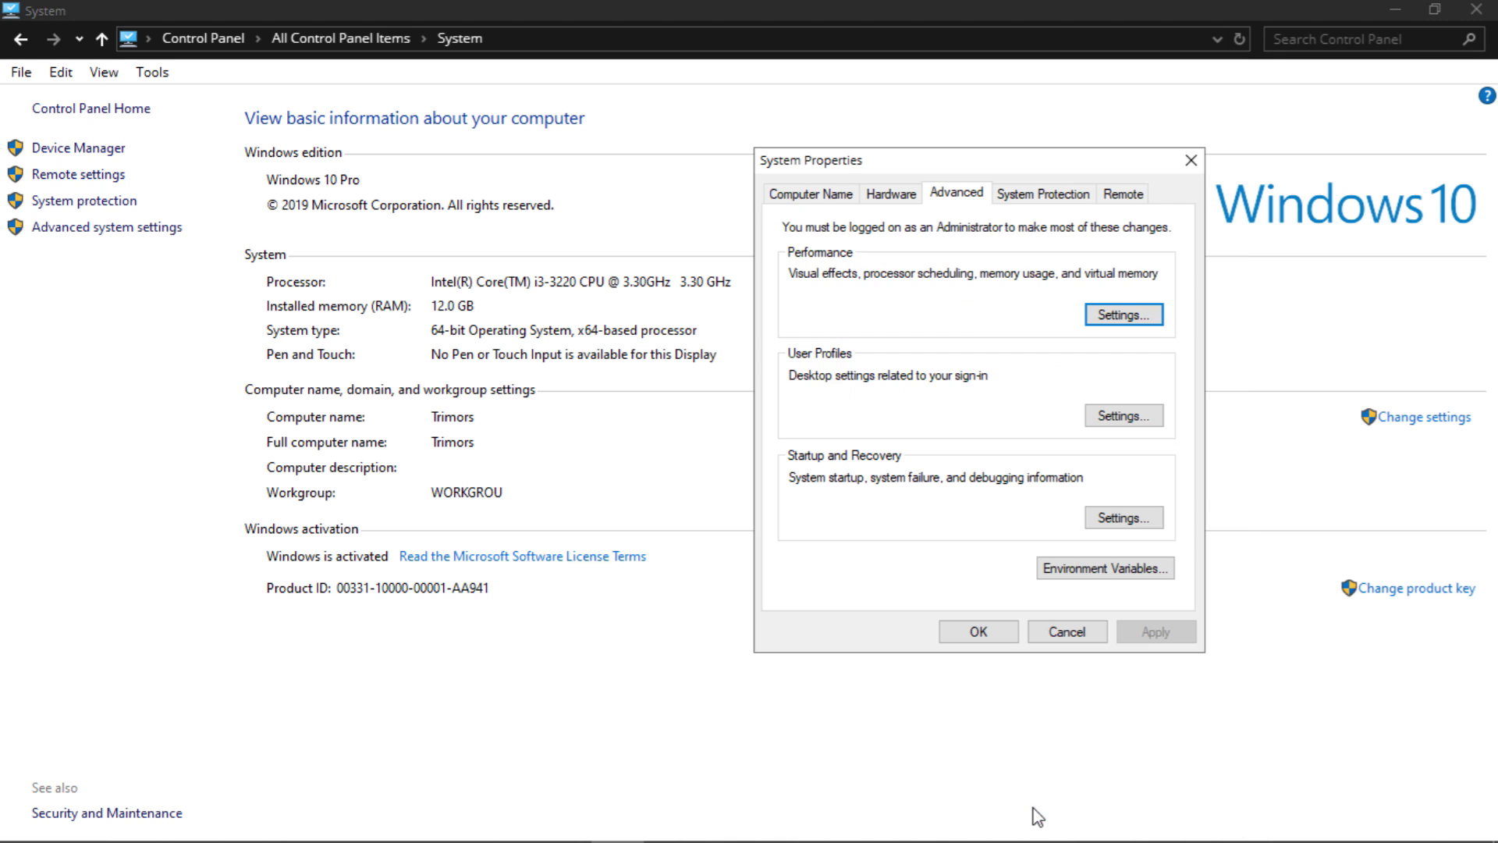
left_click(977, 636)
left_click(1477, 10)
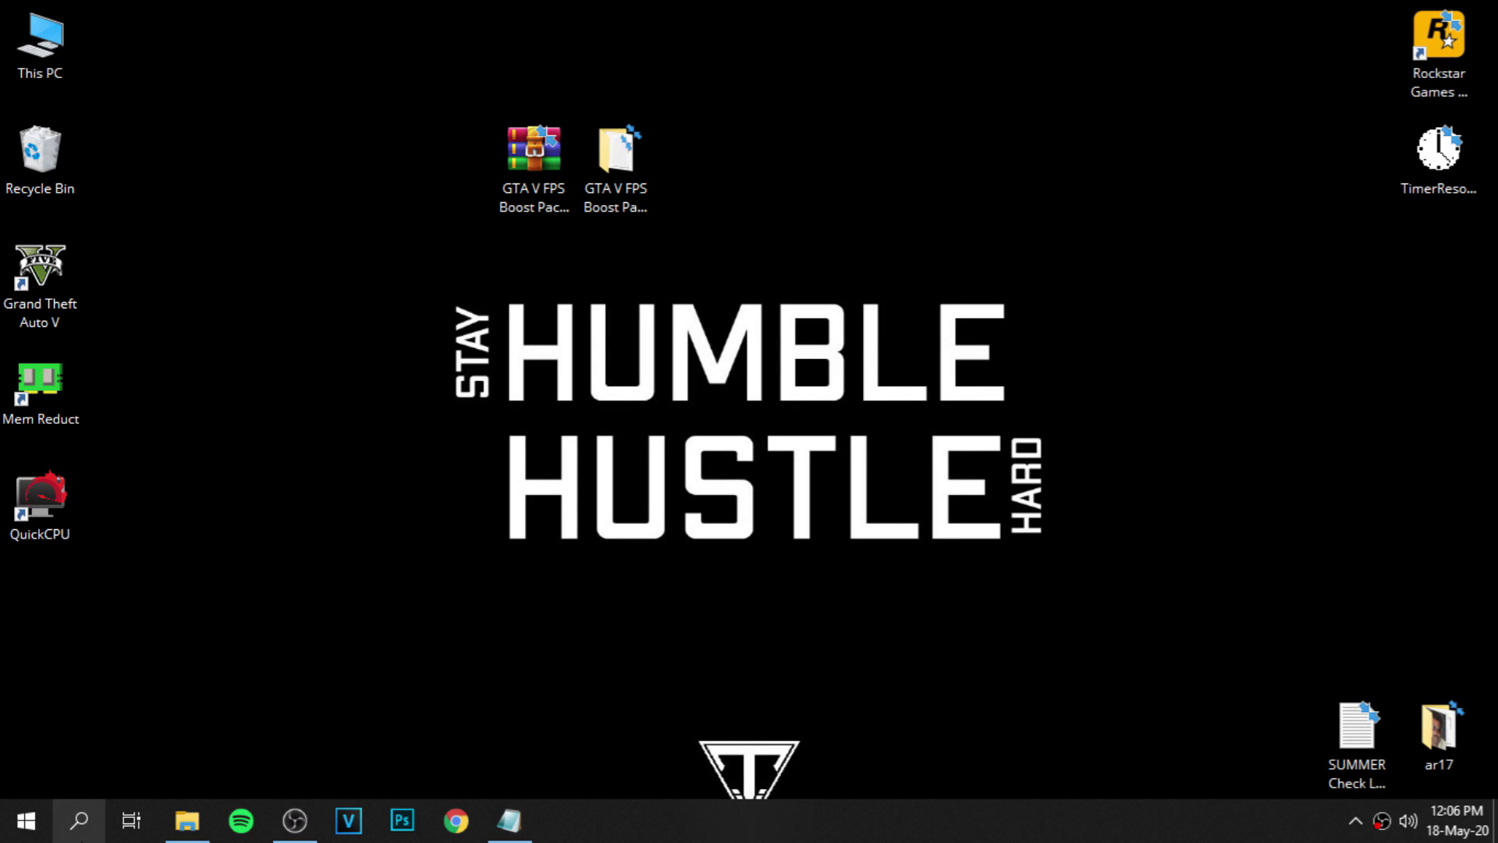
Find the Run app through Windows search and use it to open the temp folder
left_click(78, 820)
type("run")
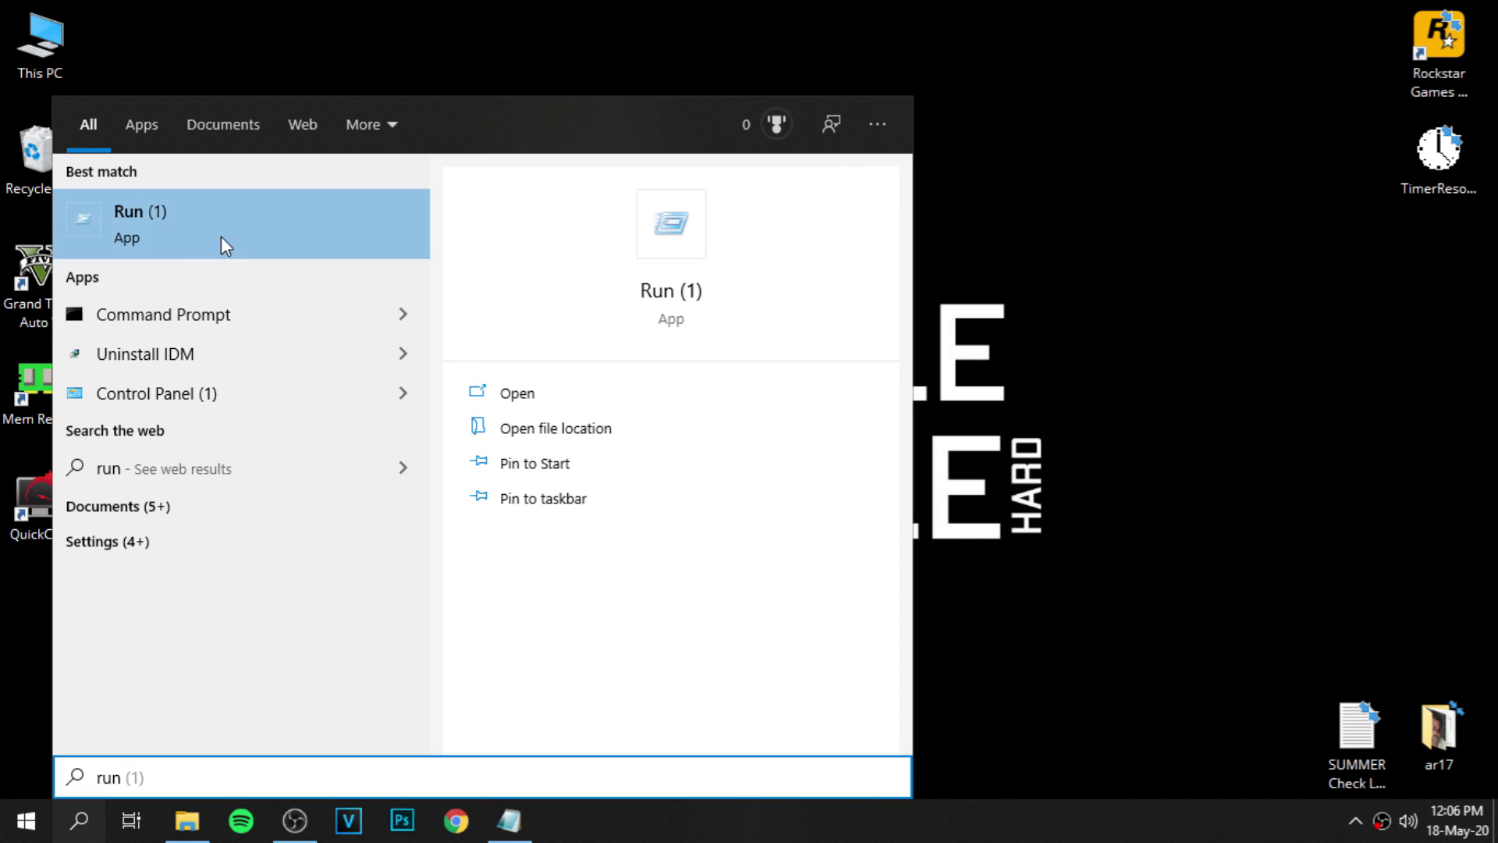
left_click(224, 246)
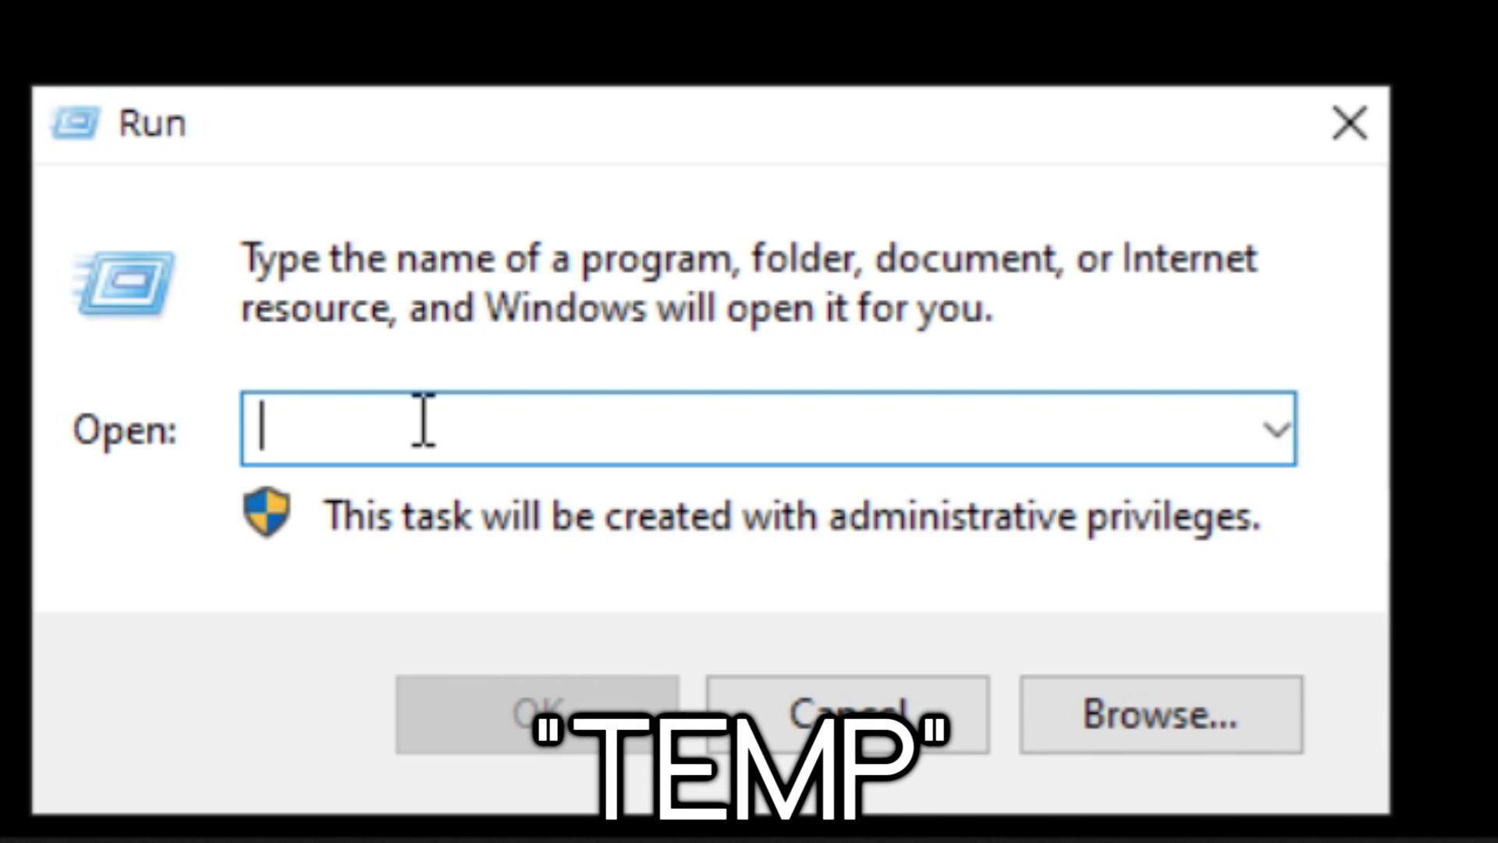
type("temp")
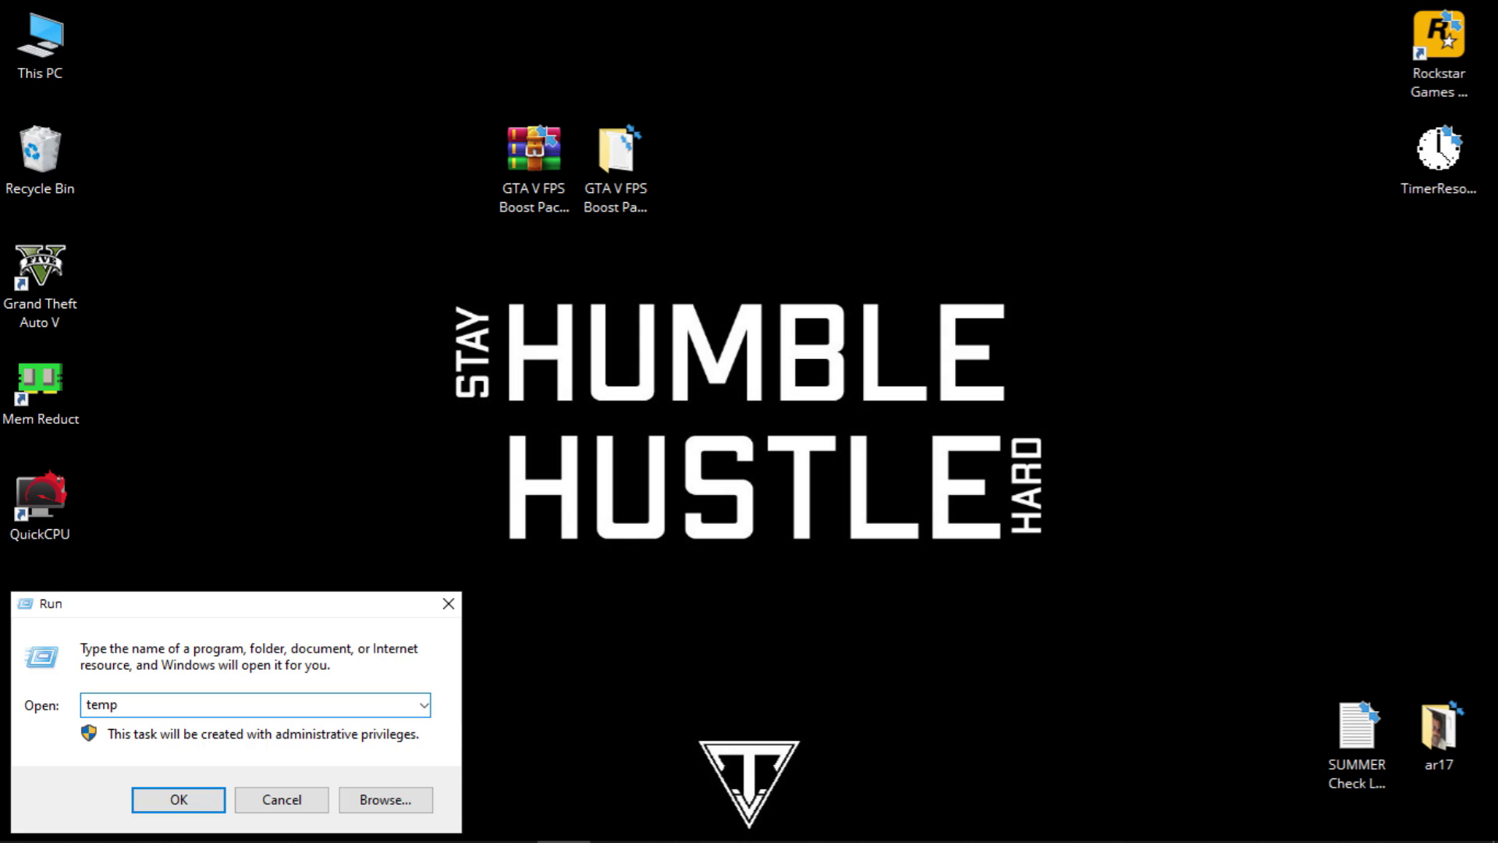
key("Return")
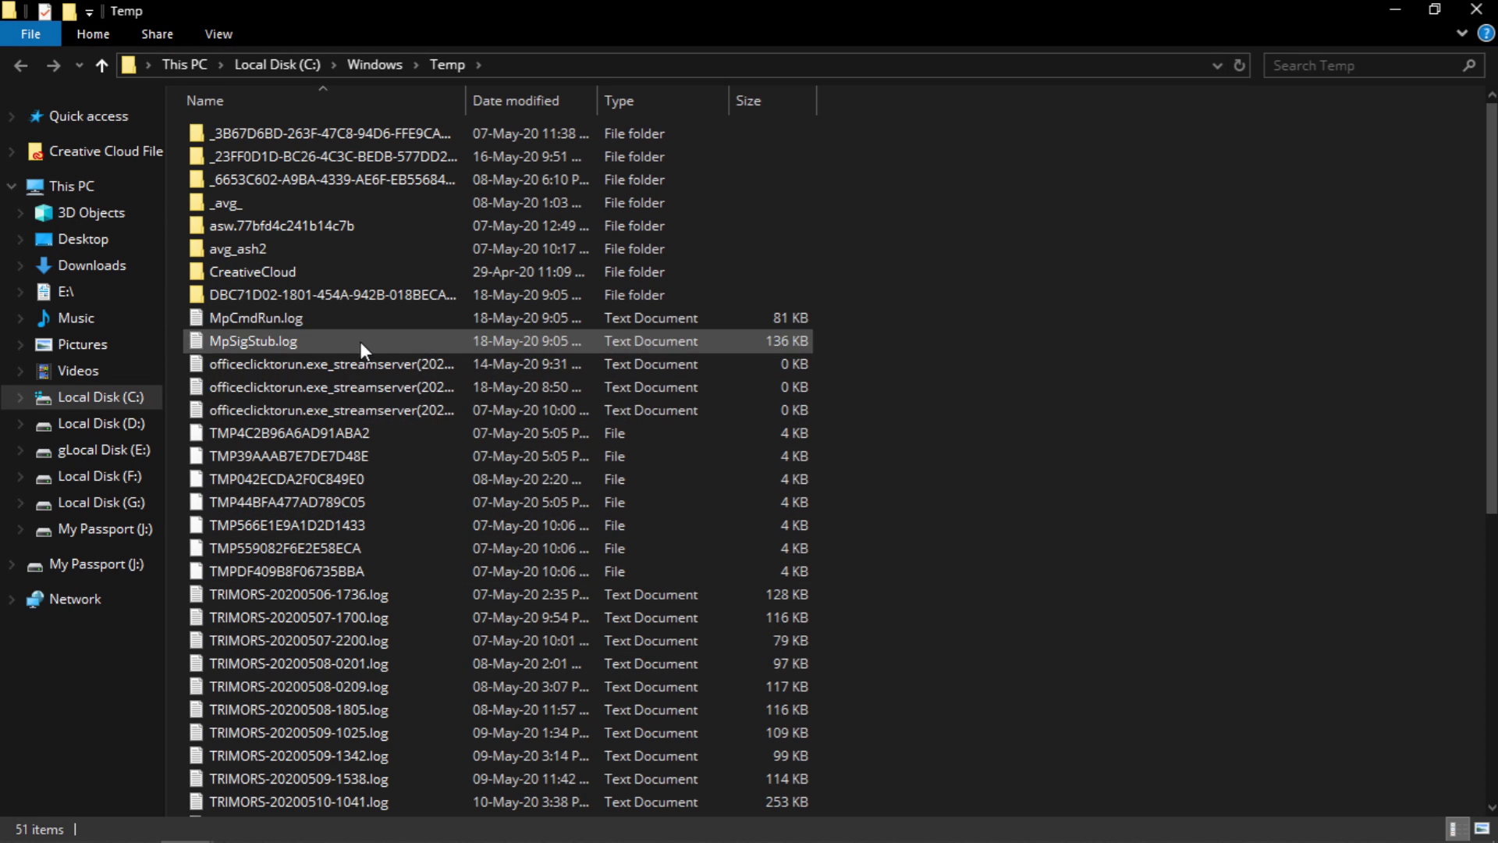
Permanently delete all items in the Windows Temp folder, skipping the log file that is in use
left_click(360, 346)
key("ctrl+a")
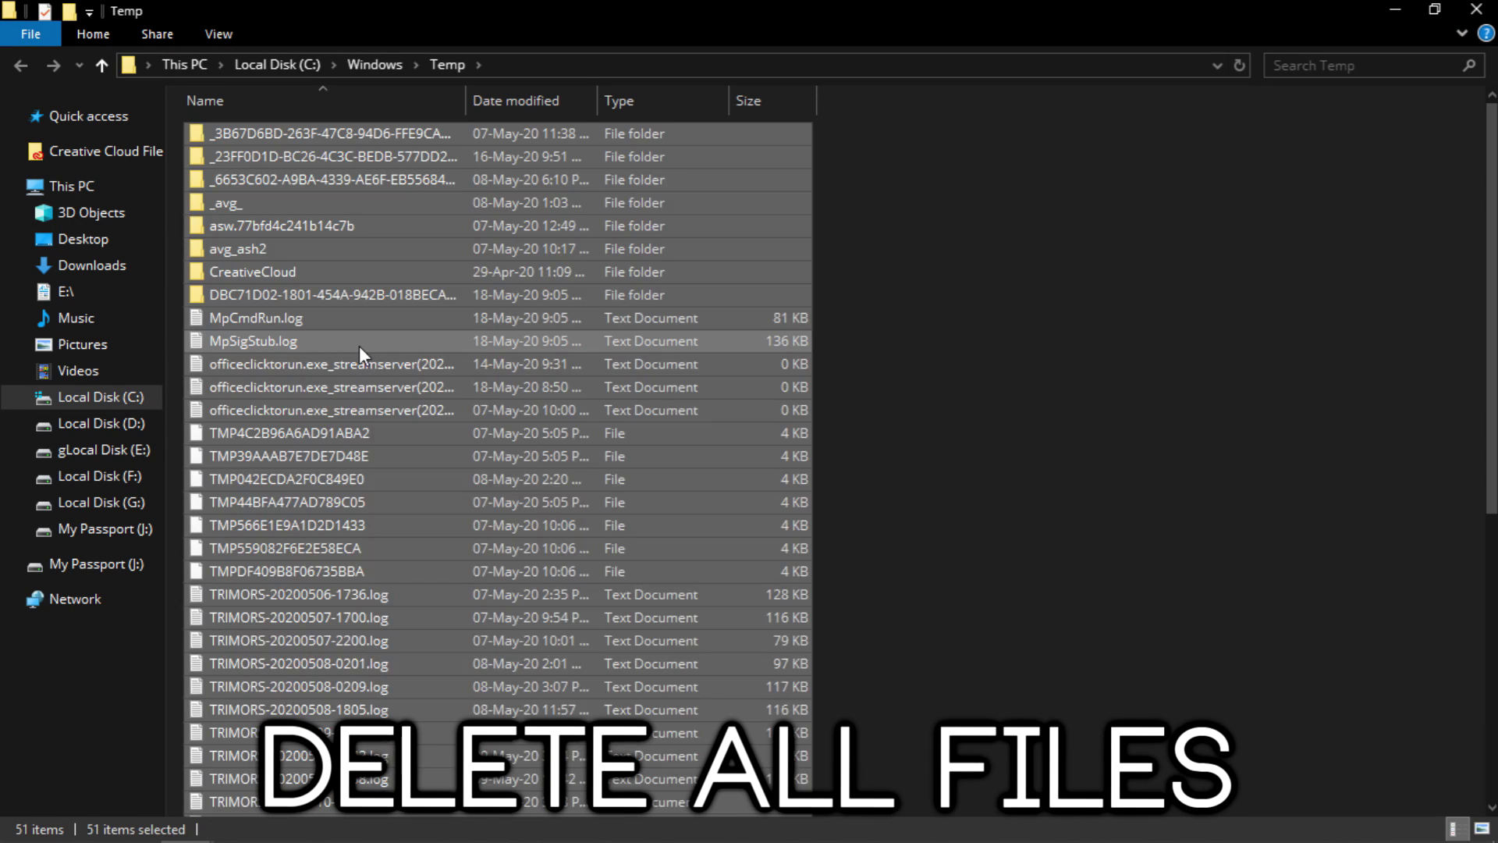
key("shift+Delete")
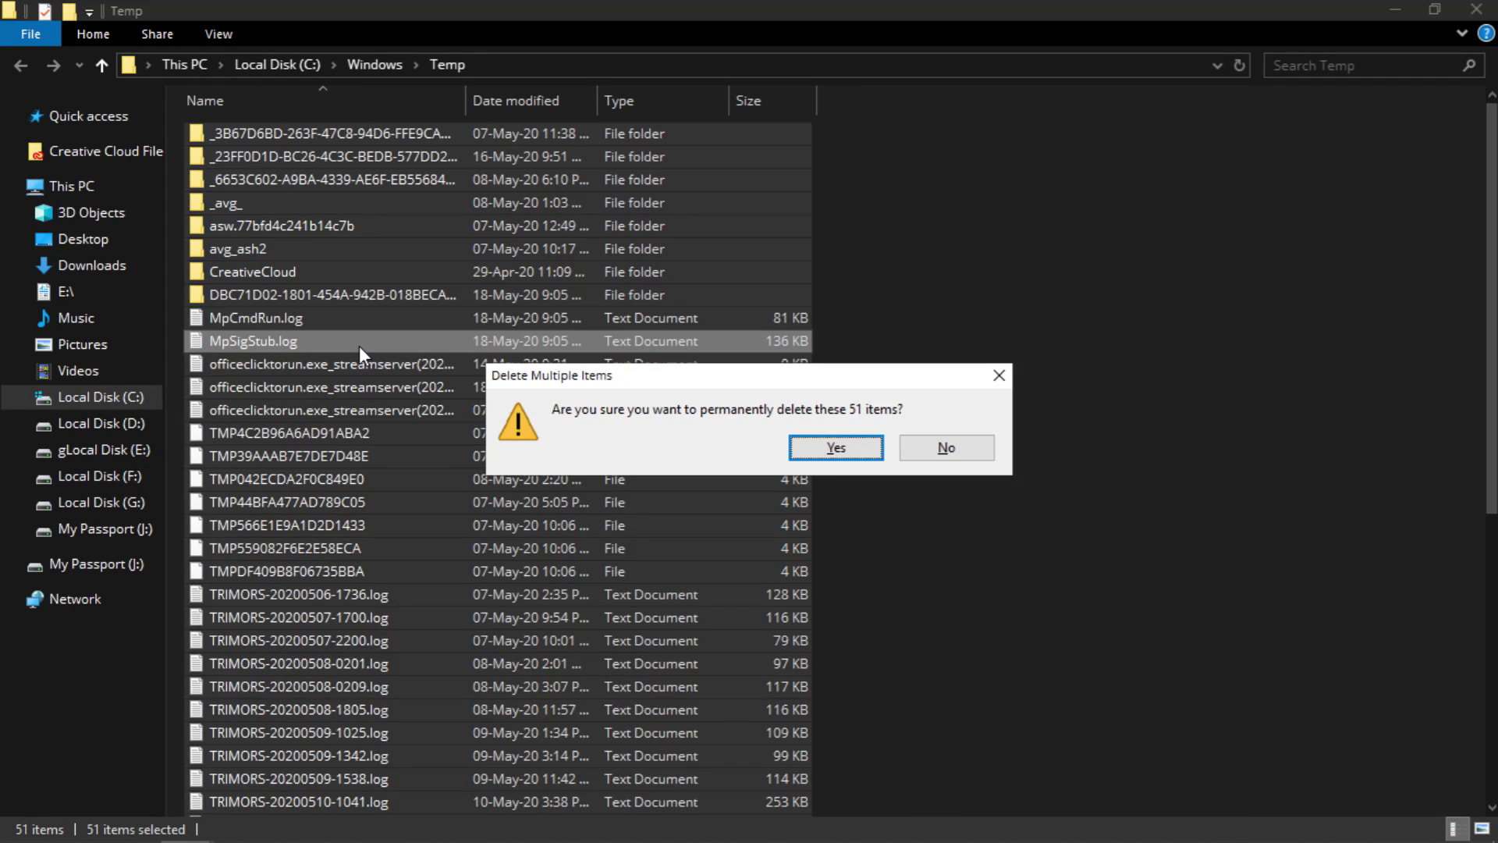
left_click(859, 455)
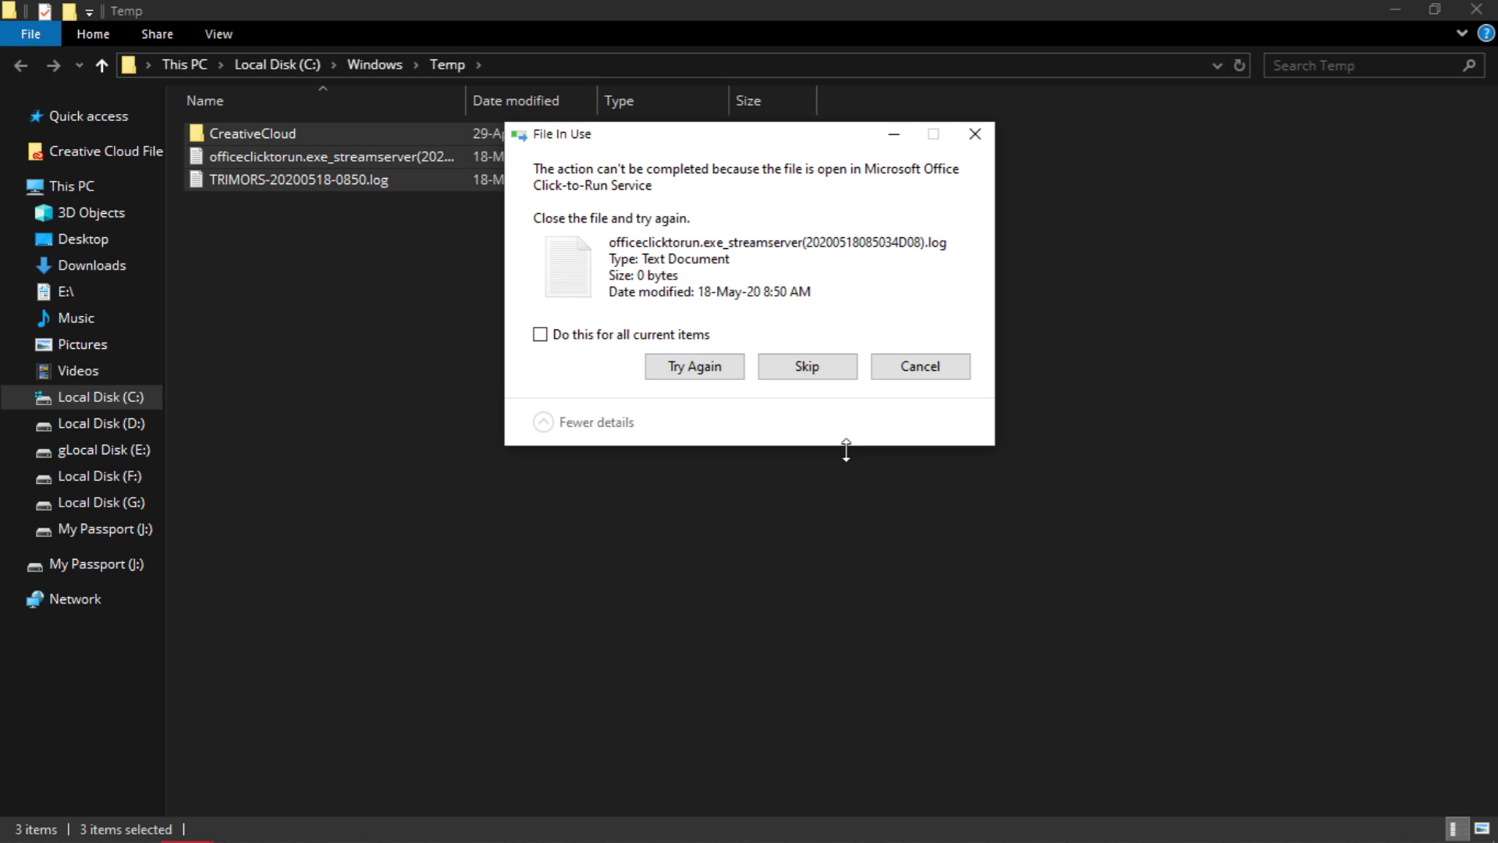
left_click(800, 373)
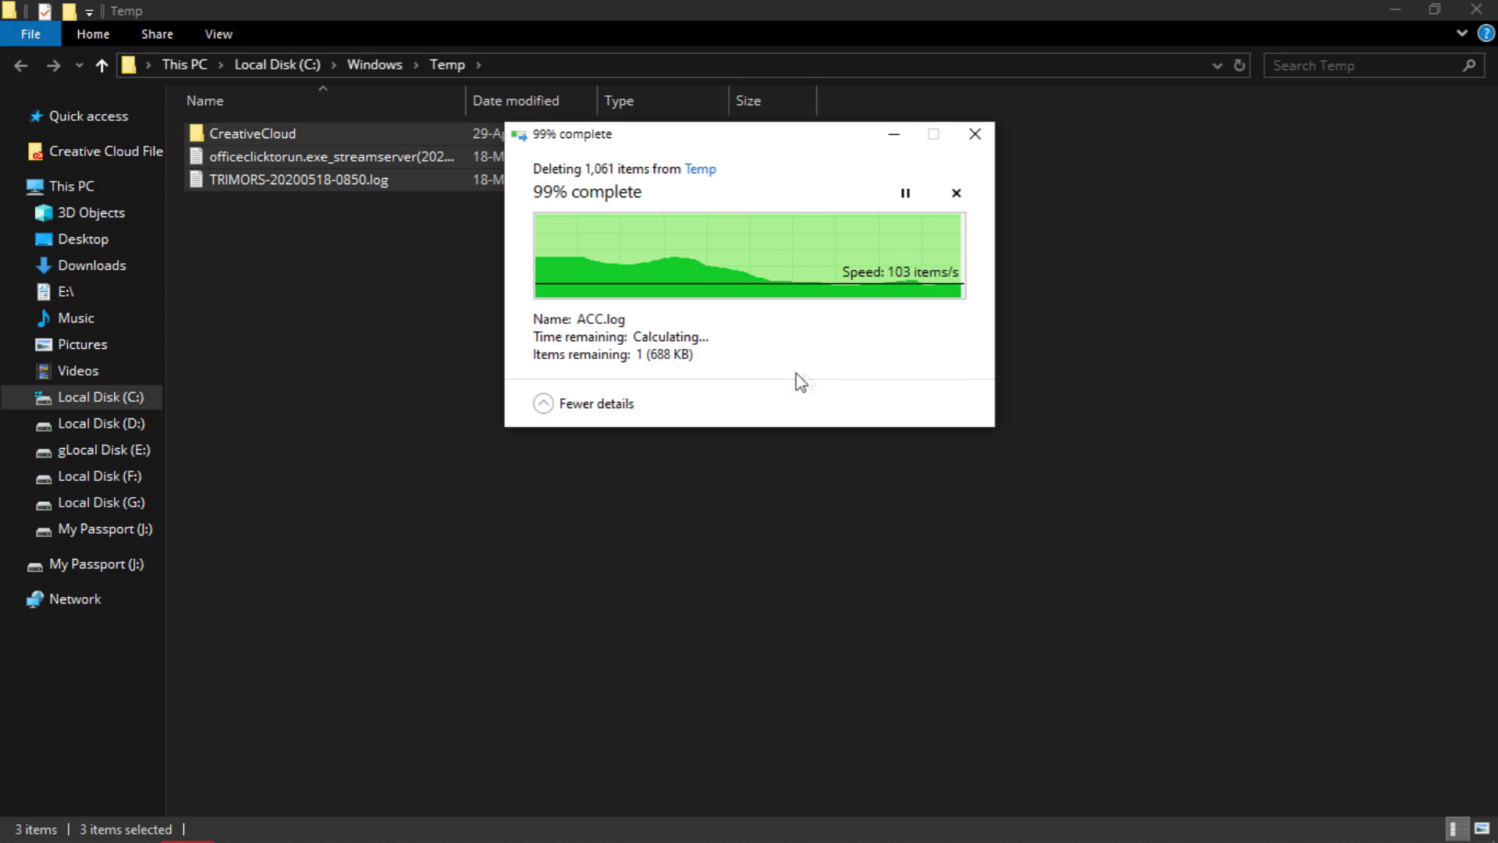